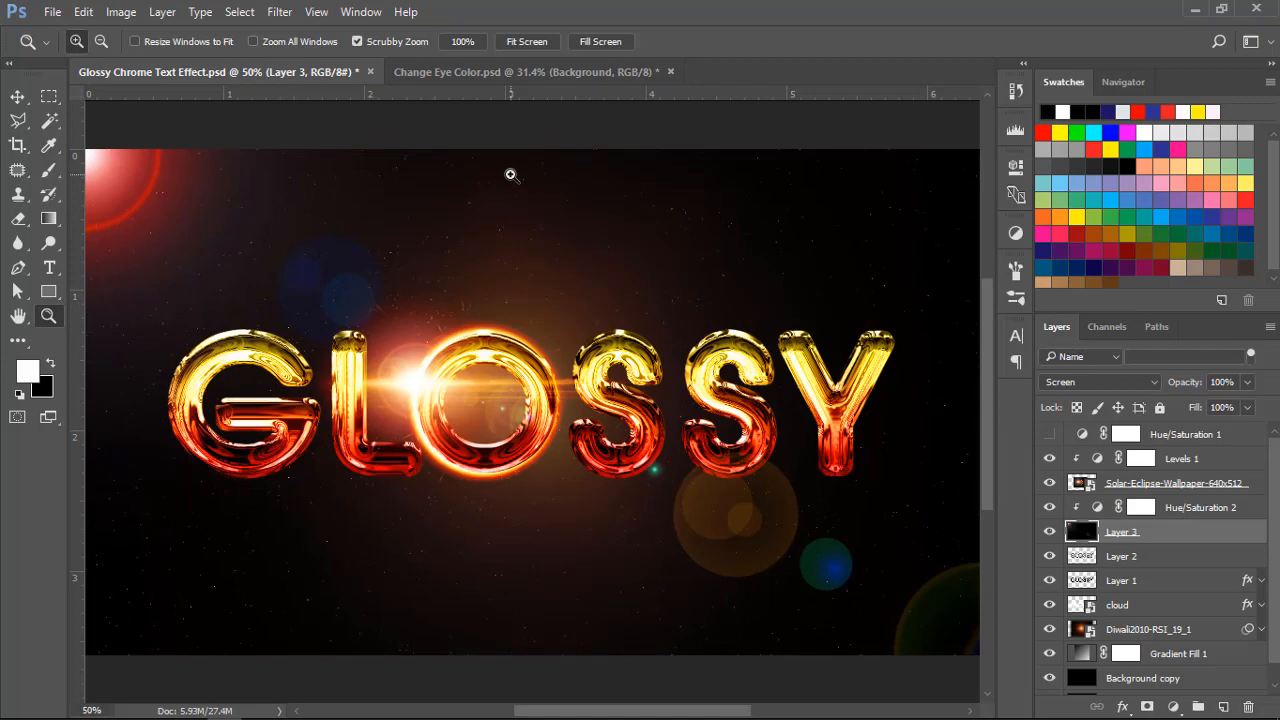
Step: Create a new 1920 x 1080 pixel RGB document with a resolution of 300 pixels/centimeter and a white background
key("ctrl+plus")
key("ctrl+plus")
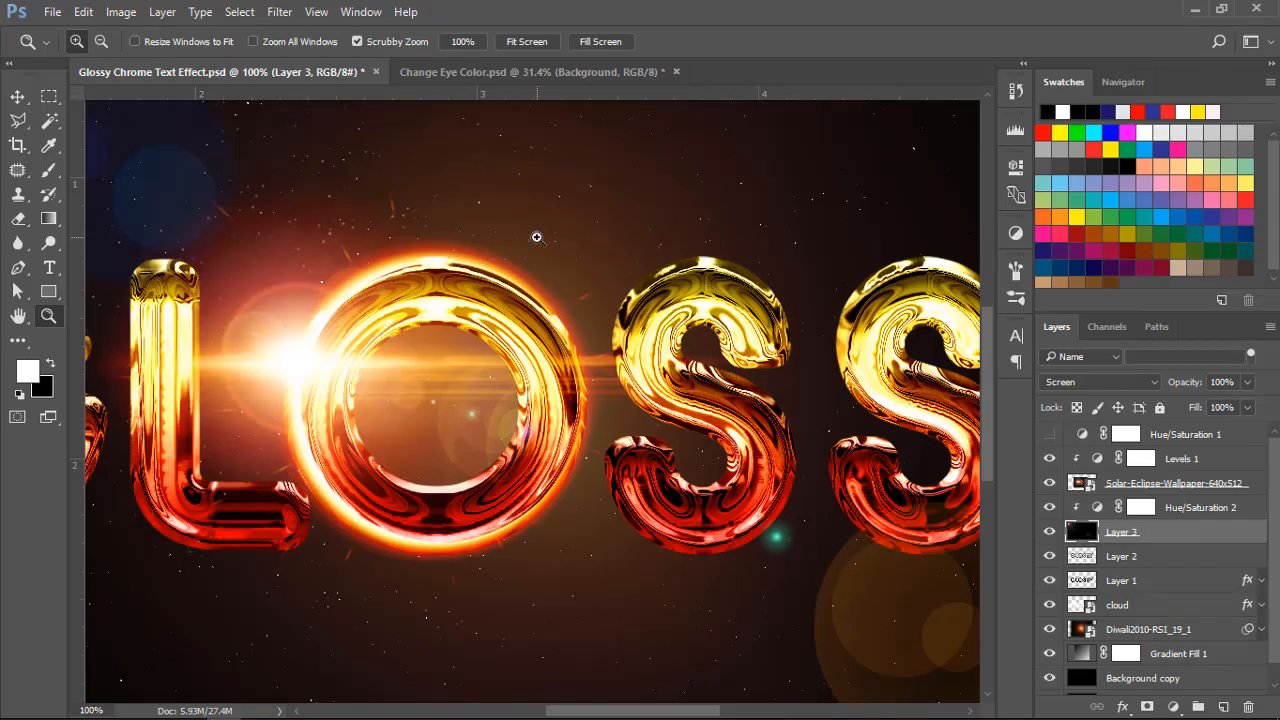
left_click(52, 12)
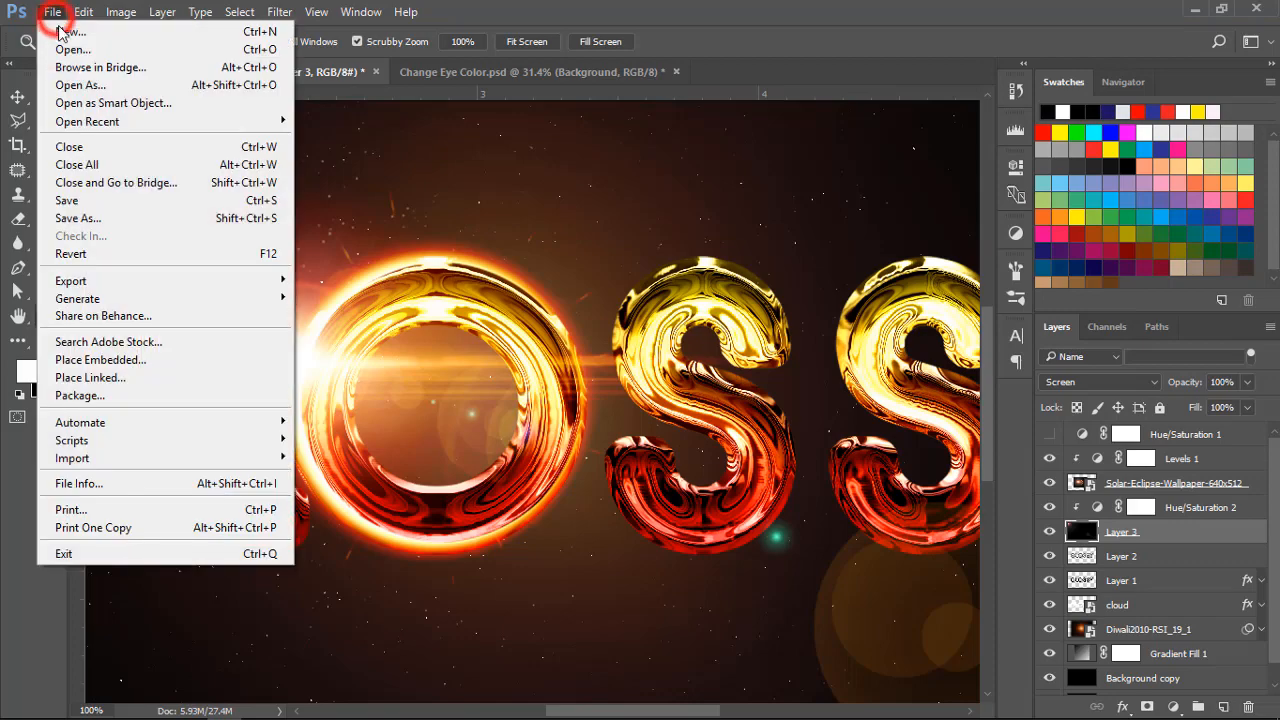
left_click(55, 28)
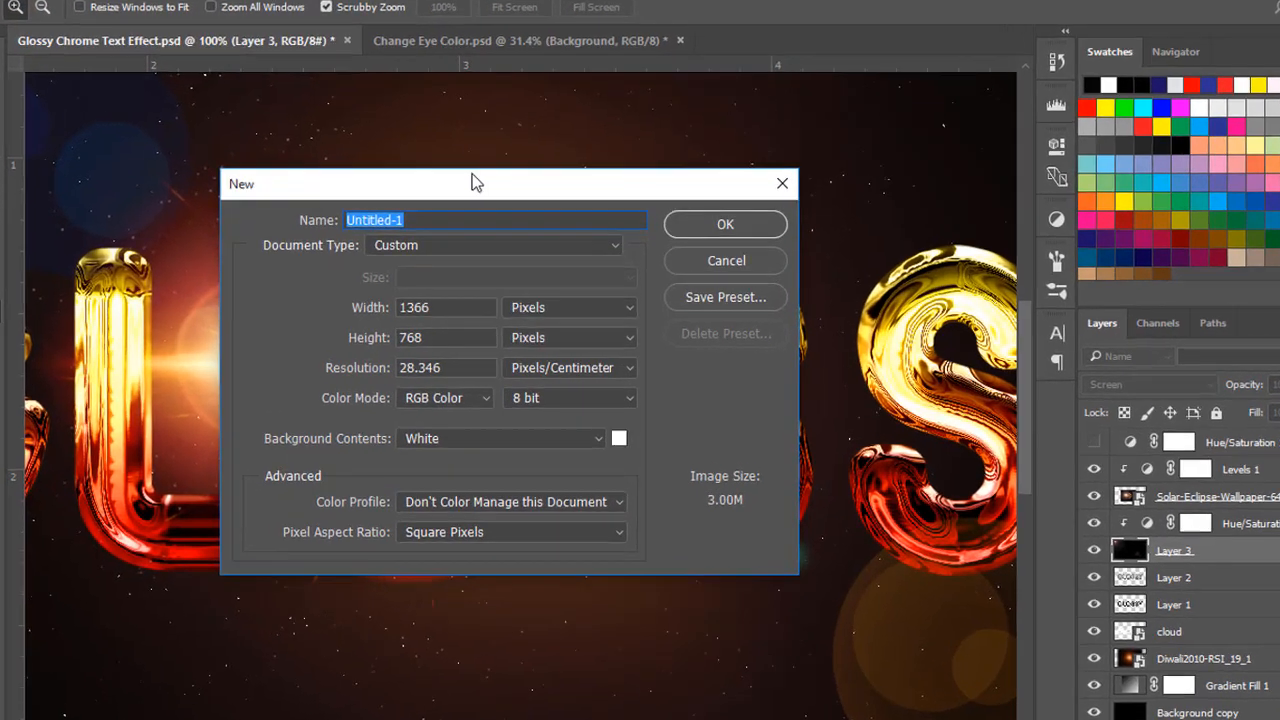
left_click_drag(490, 194, 523, 198)
double_click(478, 310)
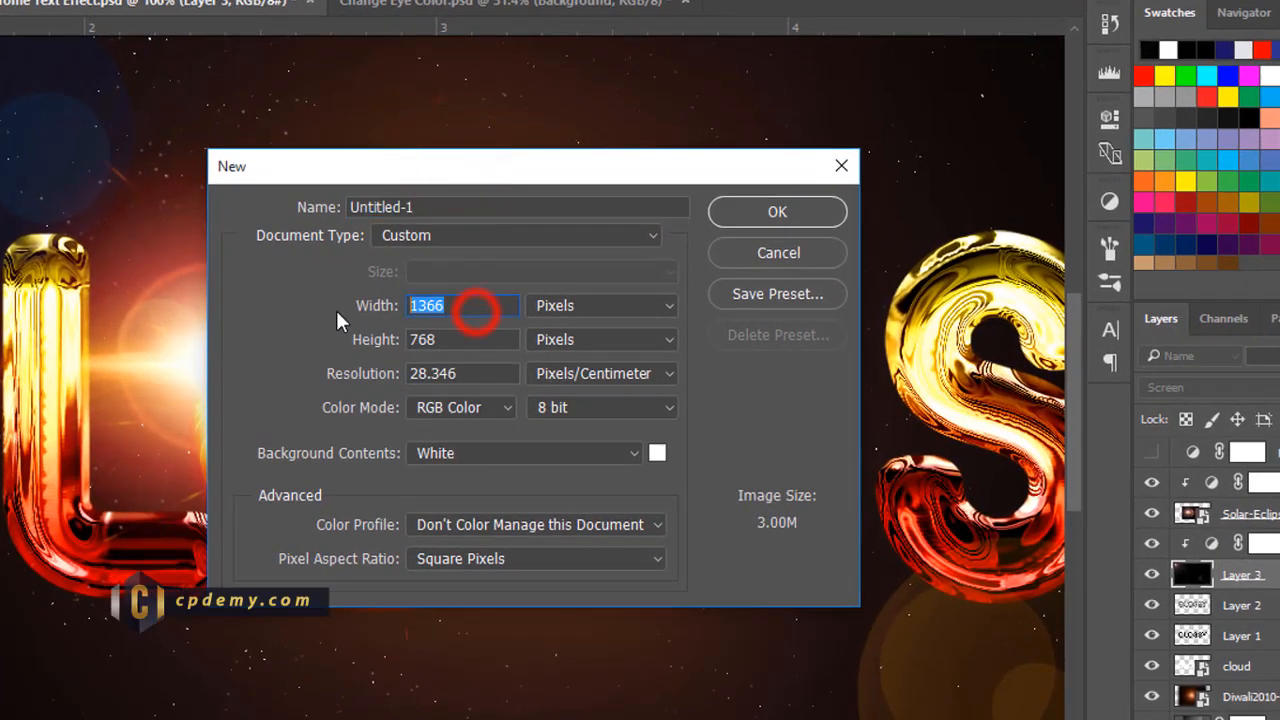
type("1920")
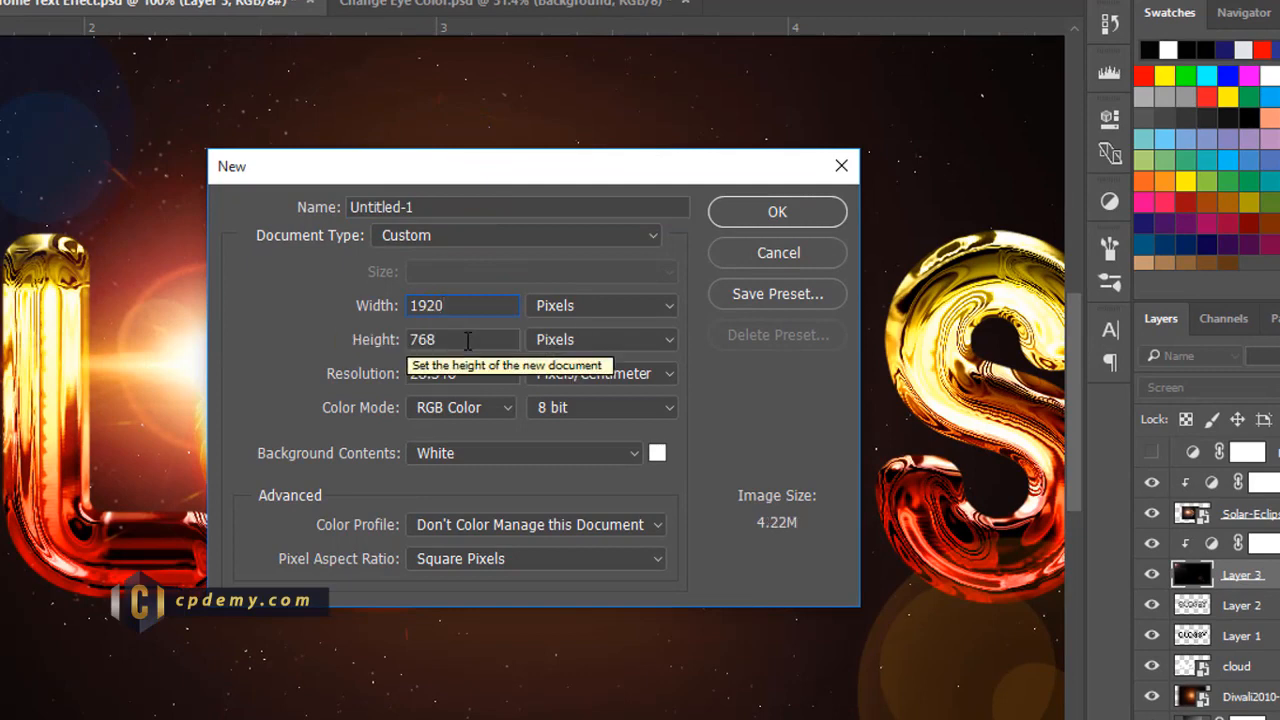
double_click(470, 340)
type("1080")
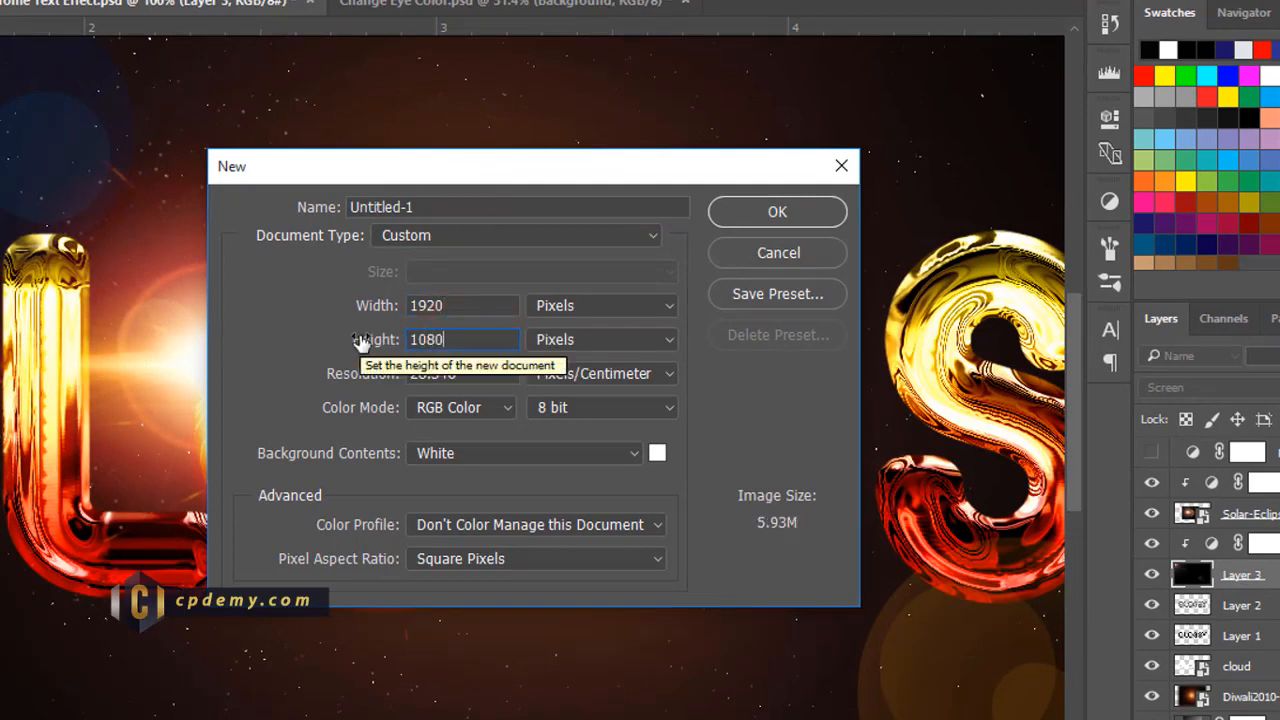
double_click(489, 368)
type("300")
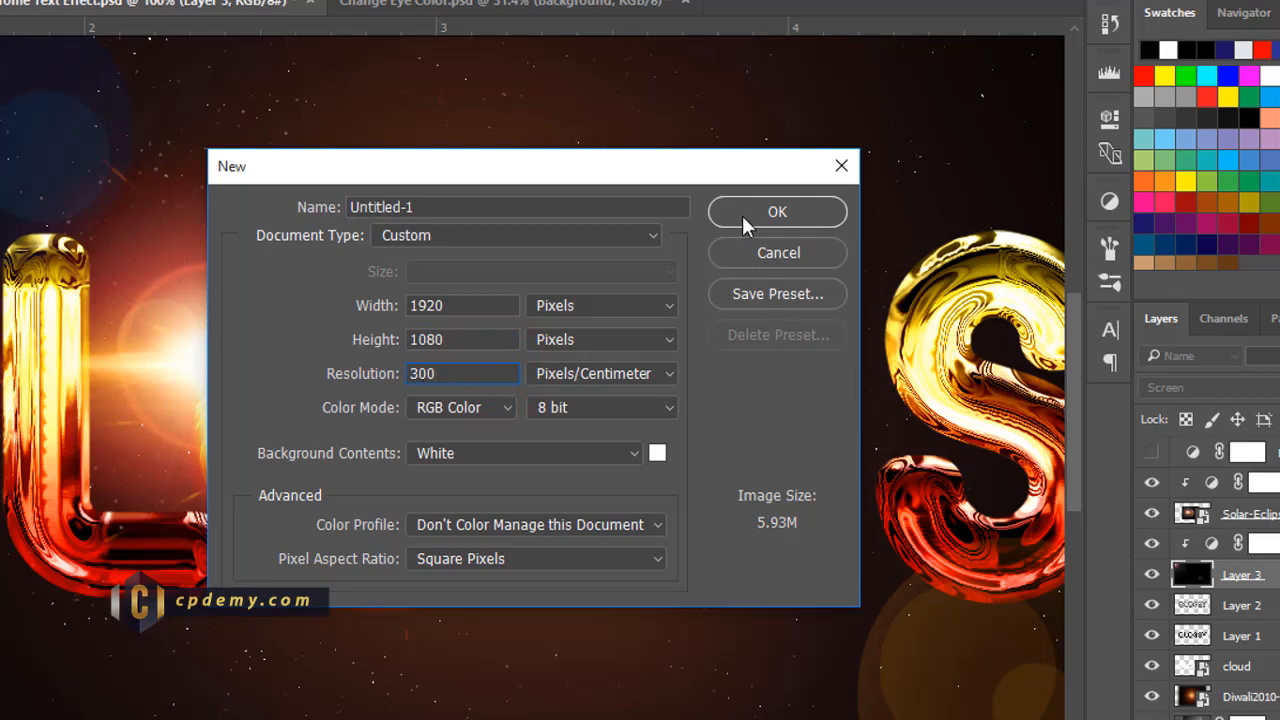
left_click(742, 215)
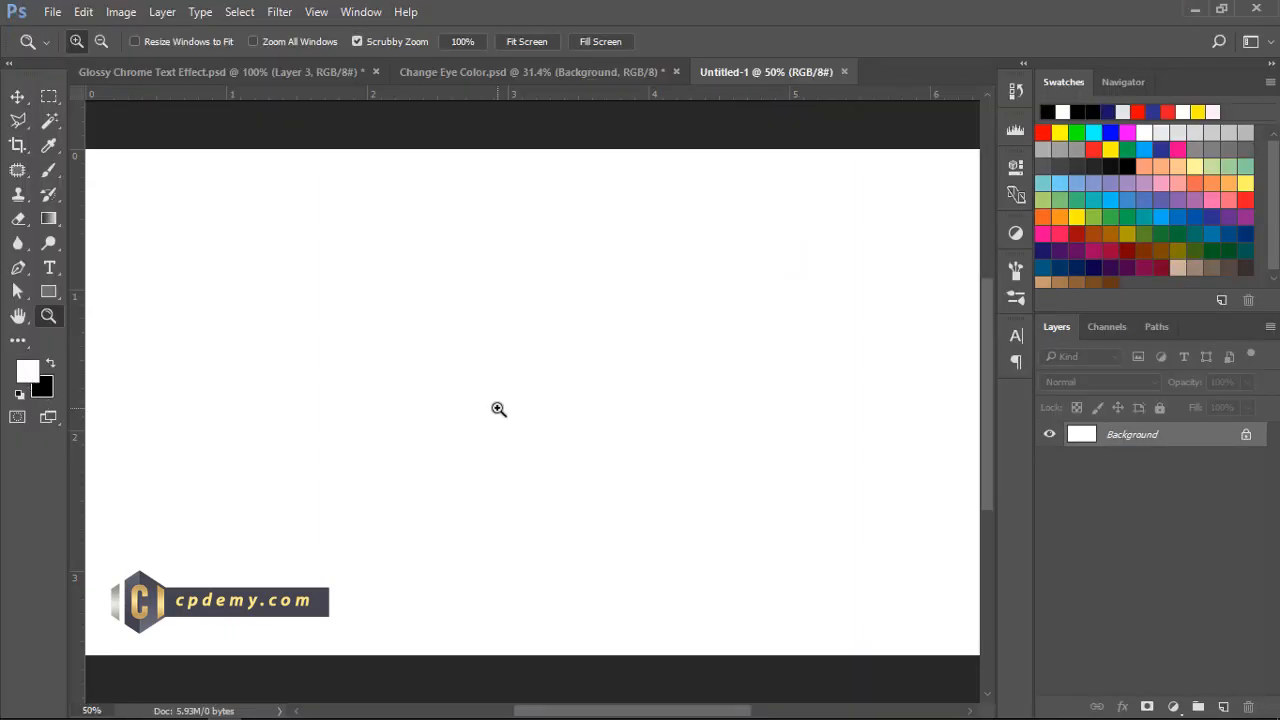
Step: Restore the default foreground and background colors and fill the Background layer with black
key("d")
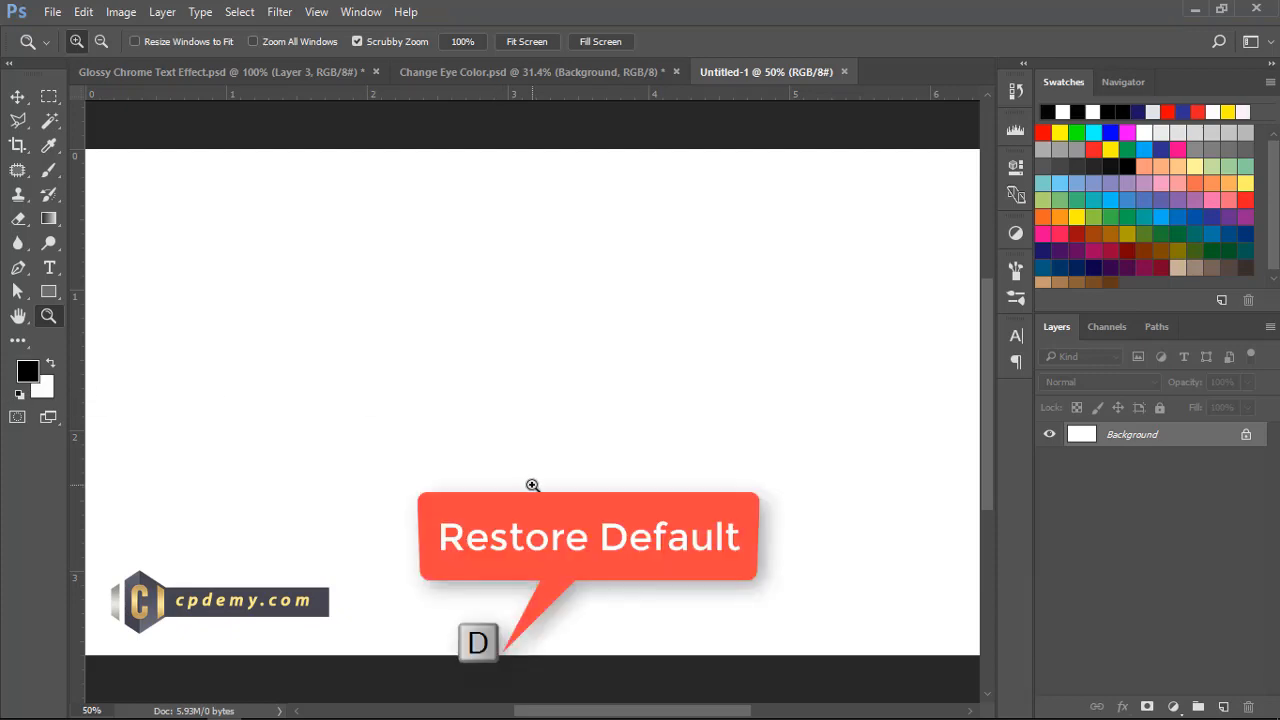
key("alt+Delete")
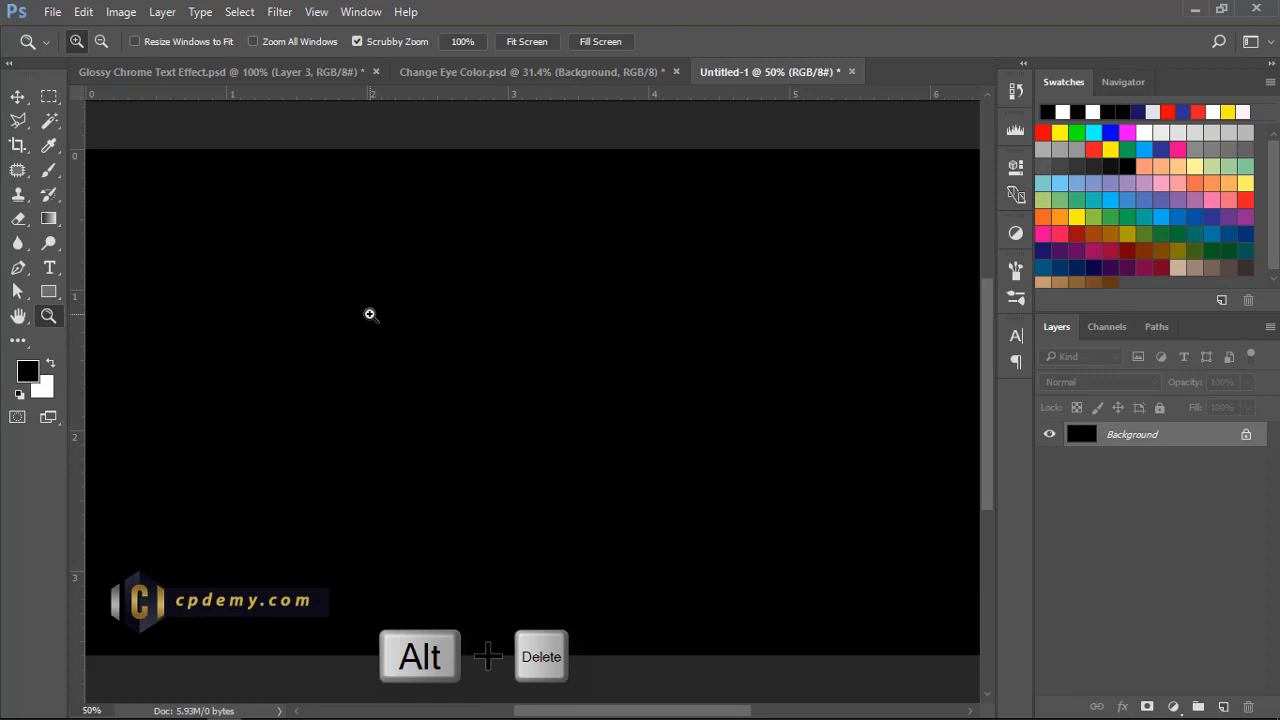
Step: Add the text "Glossy" to the canvas with the Type tool, using the abeatbyKai font at 30.5 pt
left_click(48, 268)
left_click(355, 378)
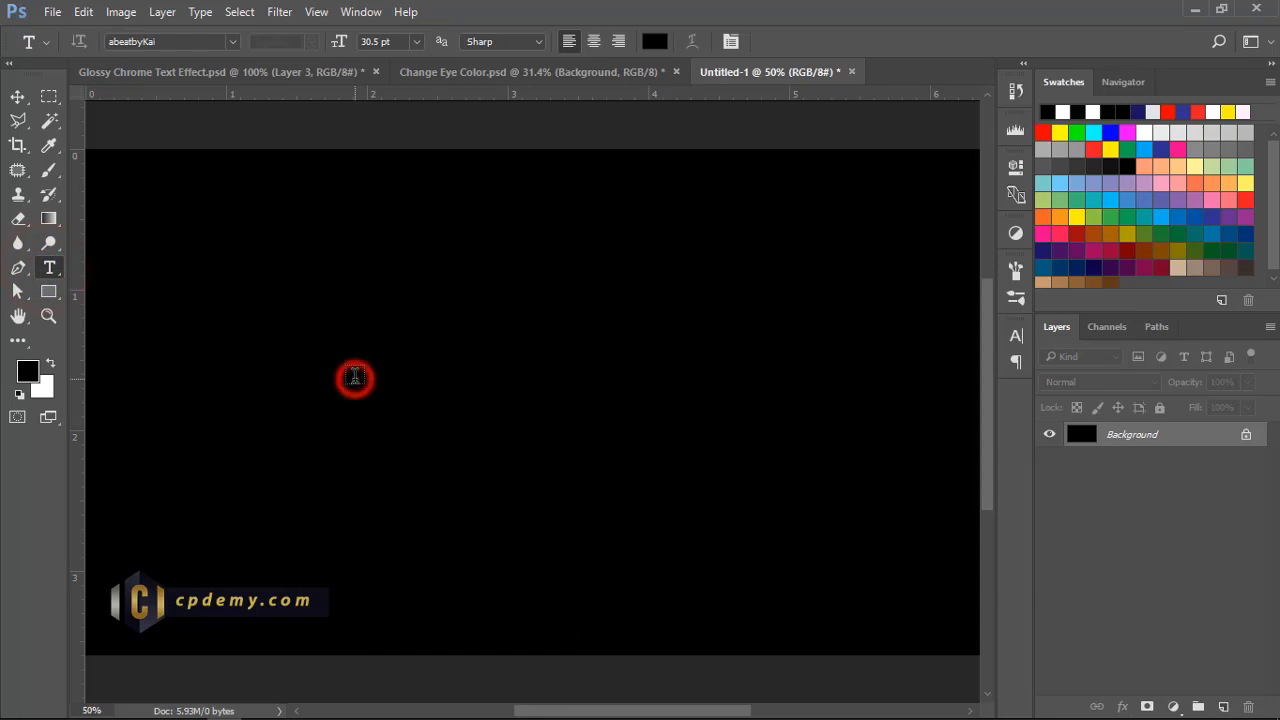
type("Chr")
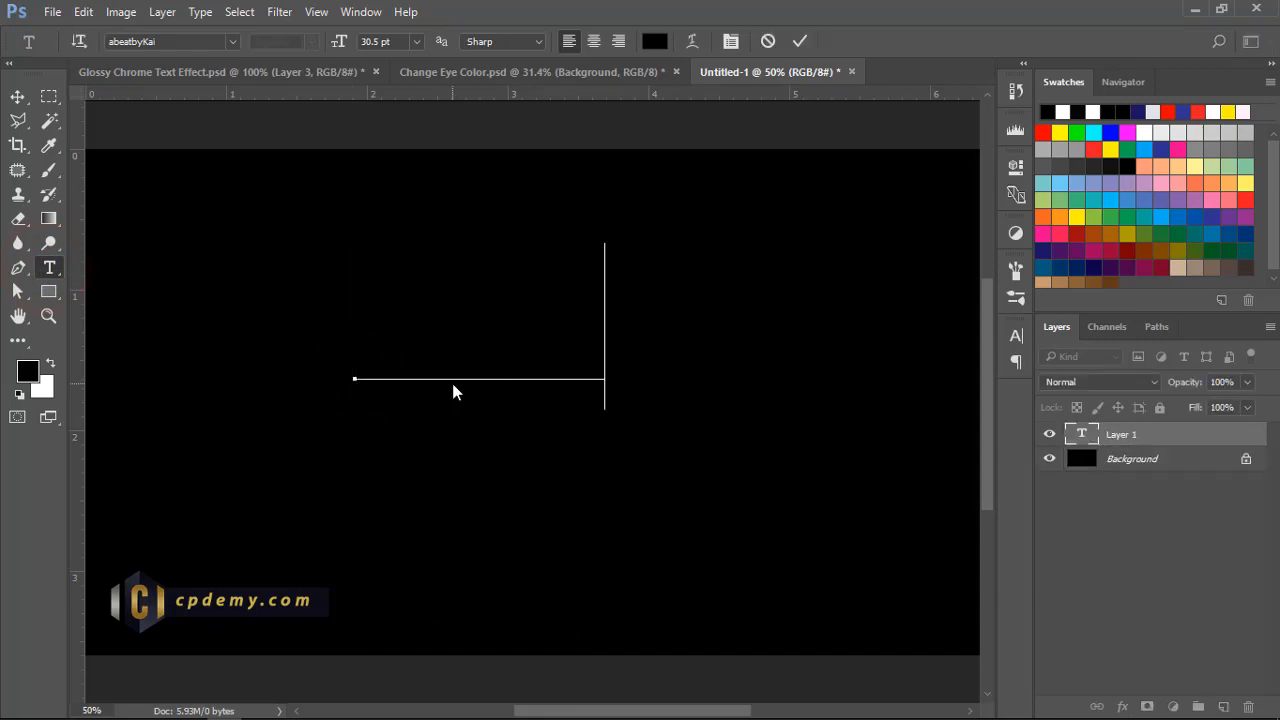
type("ome")
Step: Set the whole text's color to white (ffffff) and move the text to the center of the canvas
key("ctrl+a")
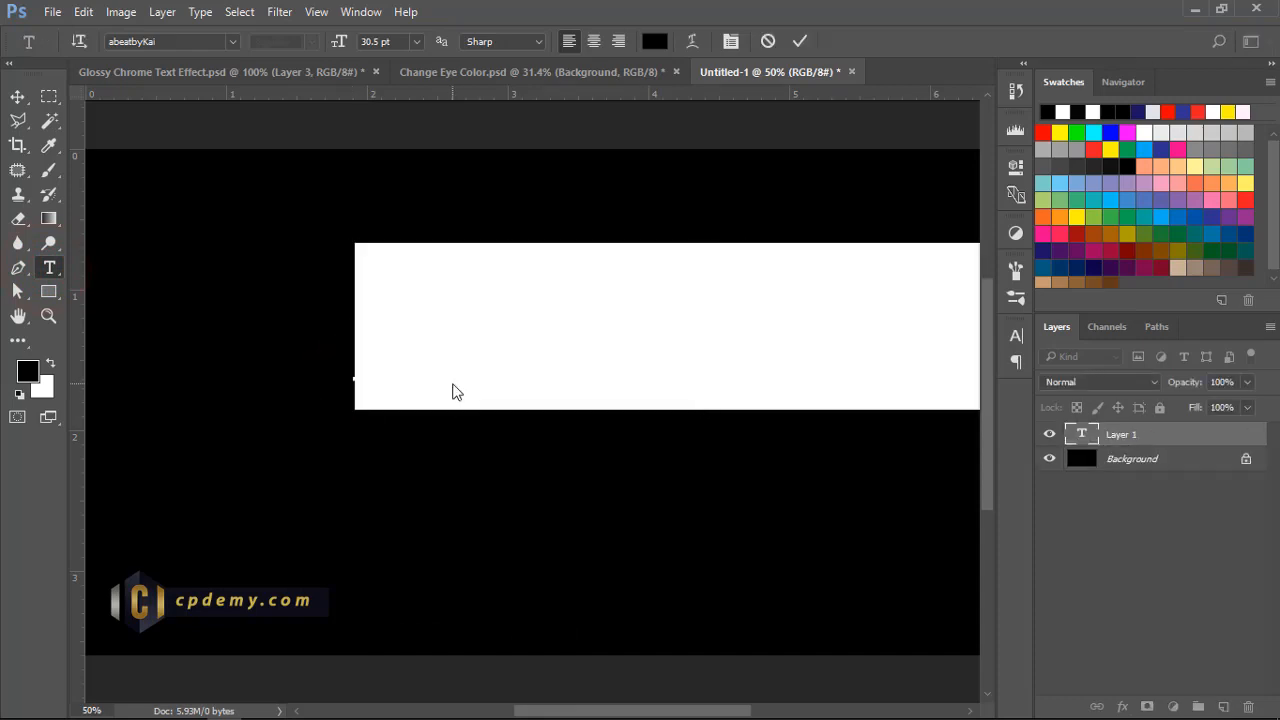
left_click(656, 43)
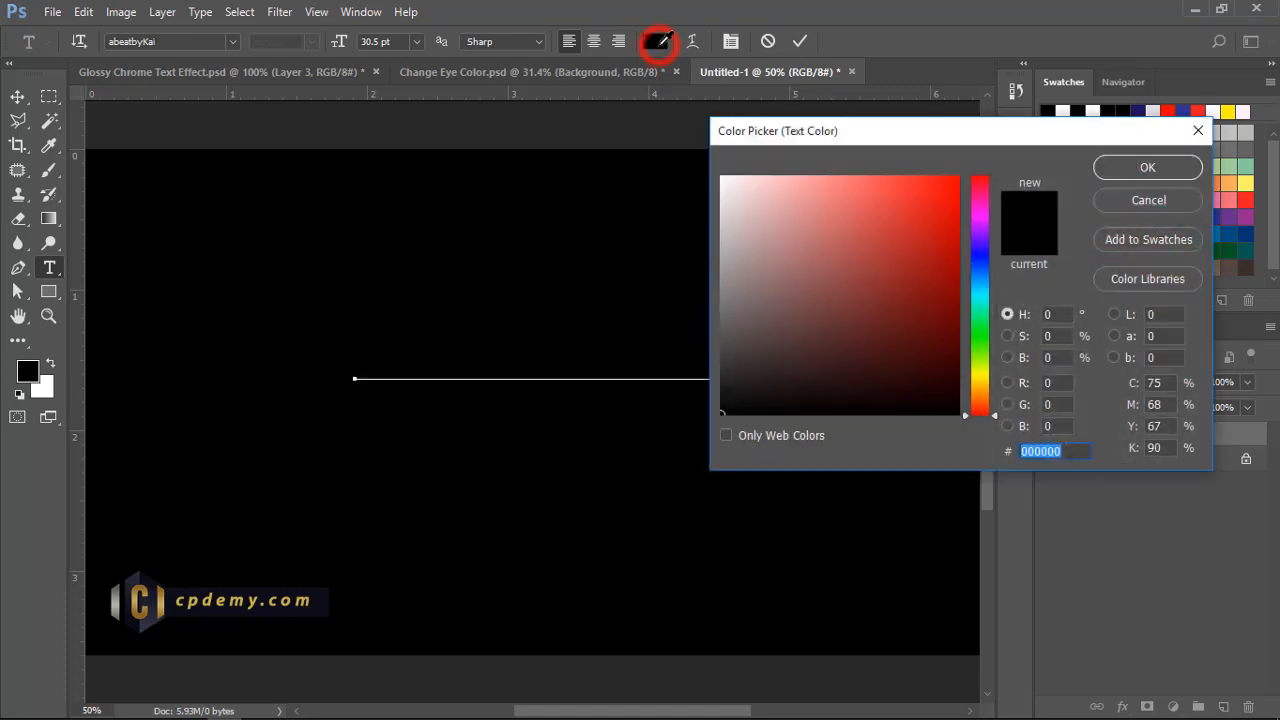
left_click(789, 217)
type("ffffff")
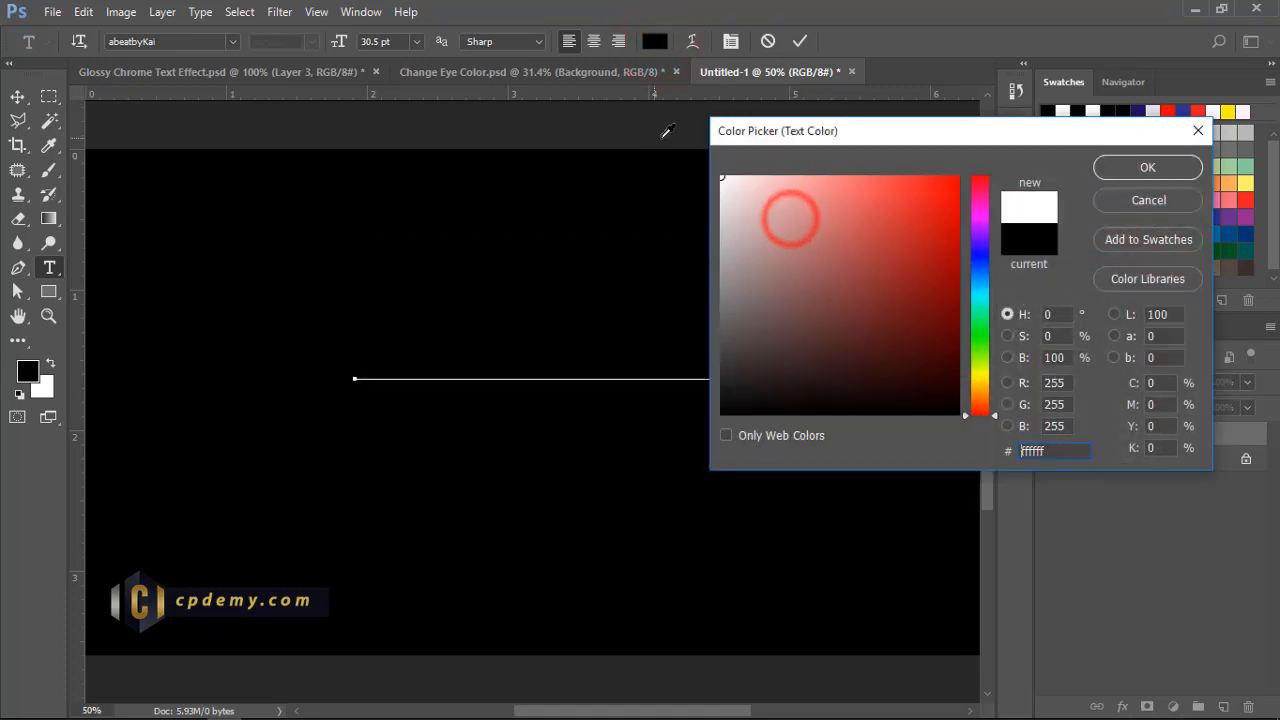
left_click(1112, 167)
left_click(17, 96)
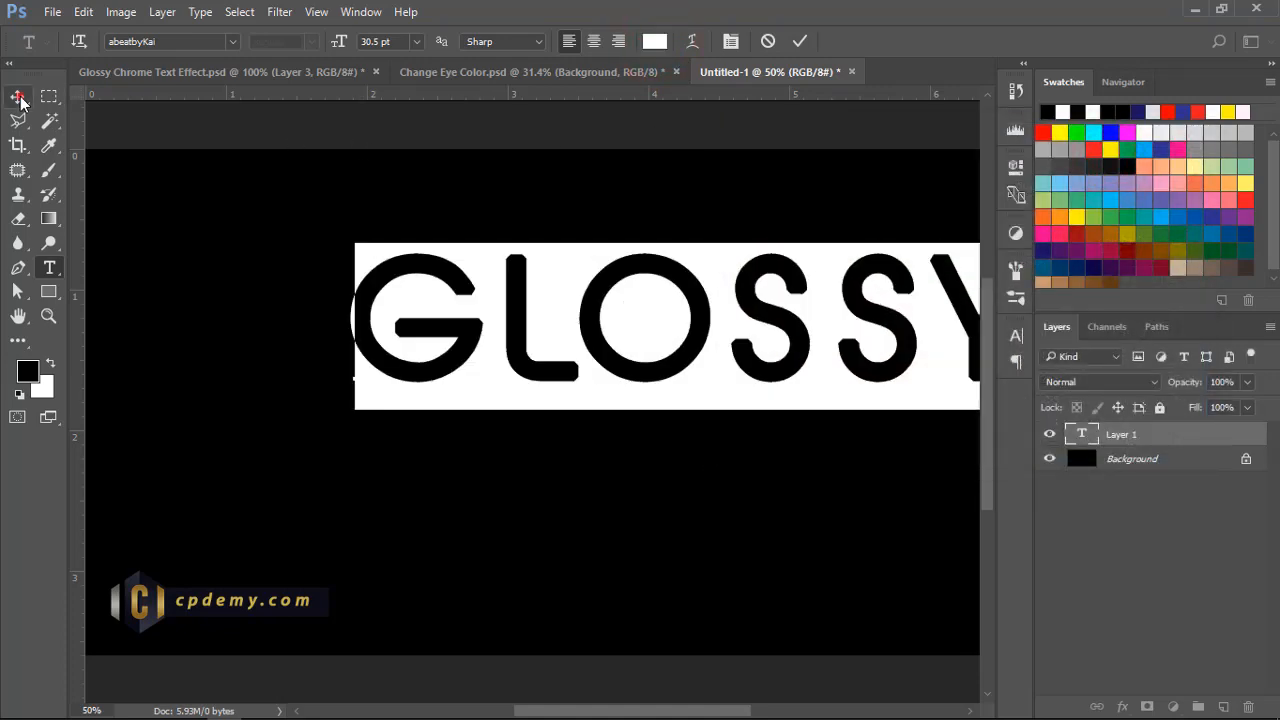
left_click_drag(778, 325, 617, 398)
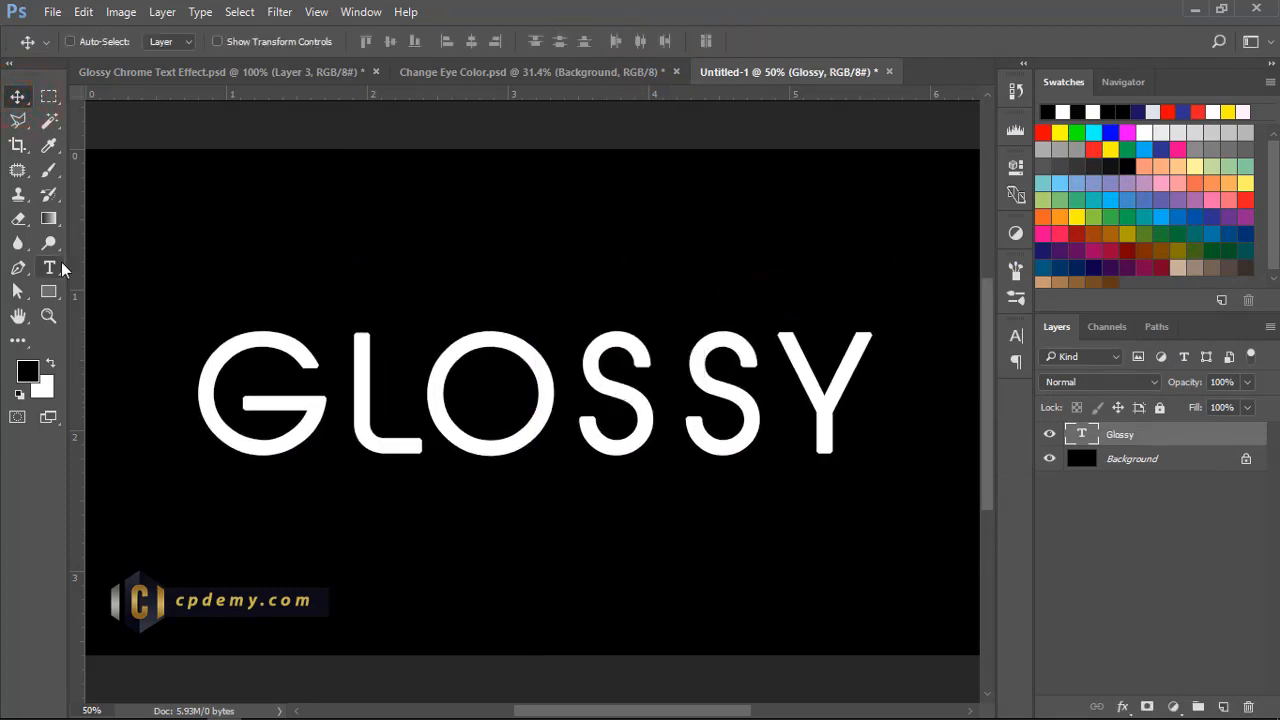
Step: Look at the finished Glossy Chrome Text Effect.psd document for reference and return to the untitled document
left_click(49, 267)
left_click(310, 71)
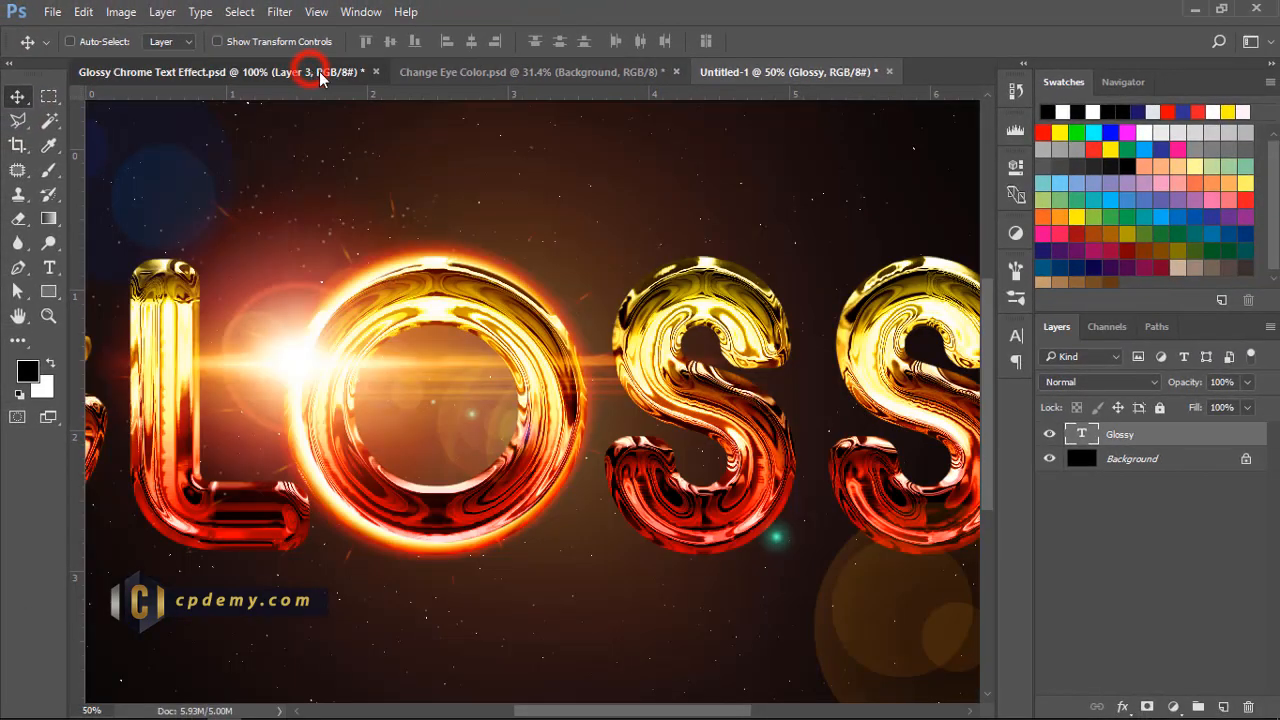
left_click(747, 74)
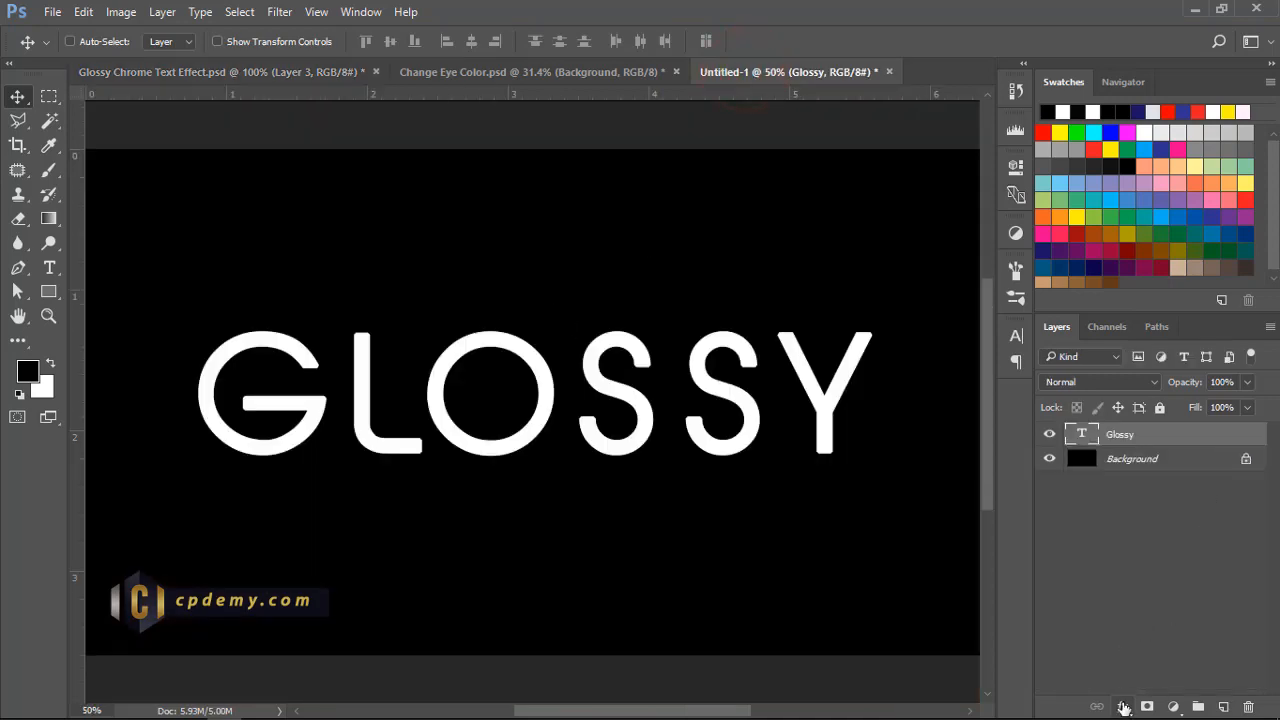
Step: Apply a white 15 px Stroke layer style to the Glossy text layer, positioned outside, at 100% opacity
left_click(1123, 707)
left_click(1141, 518)
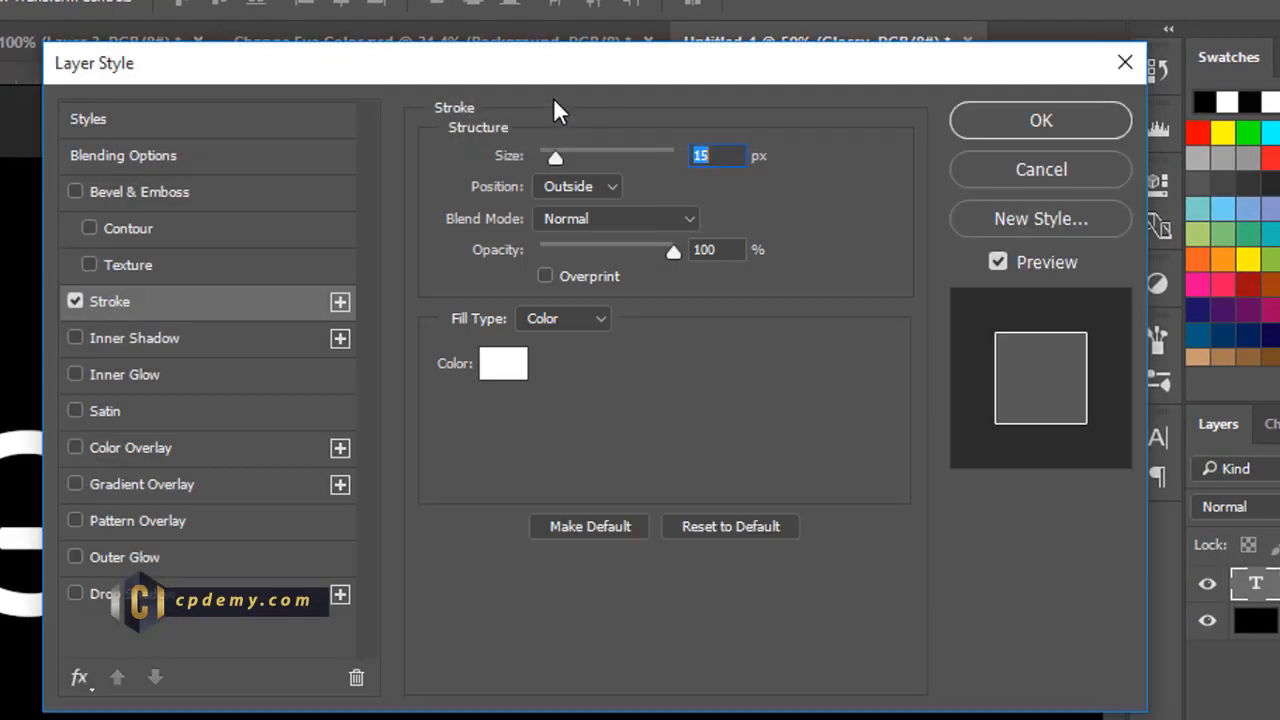
left_click_drag(497, 70, 938, 193)
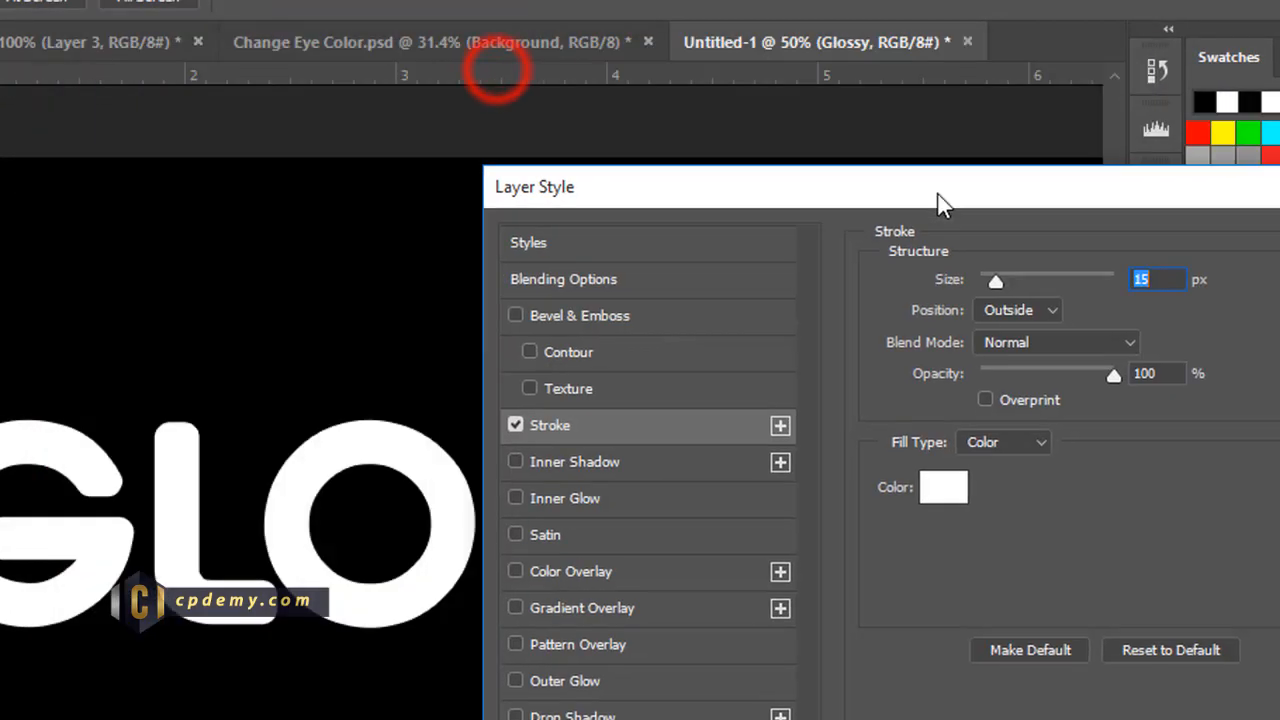
left_click(1013, 310)
left_click(1013, 312)
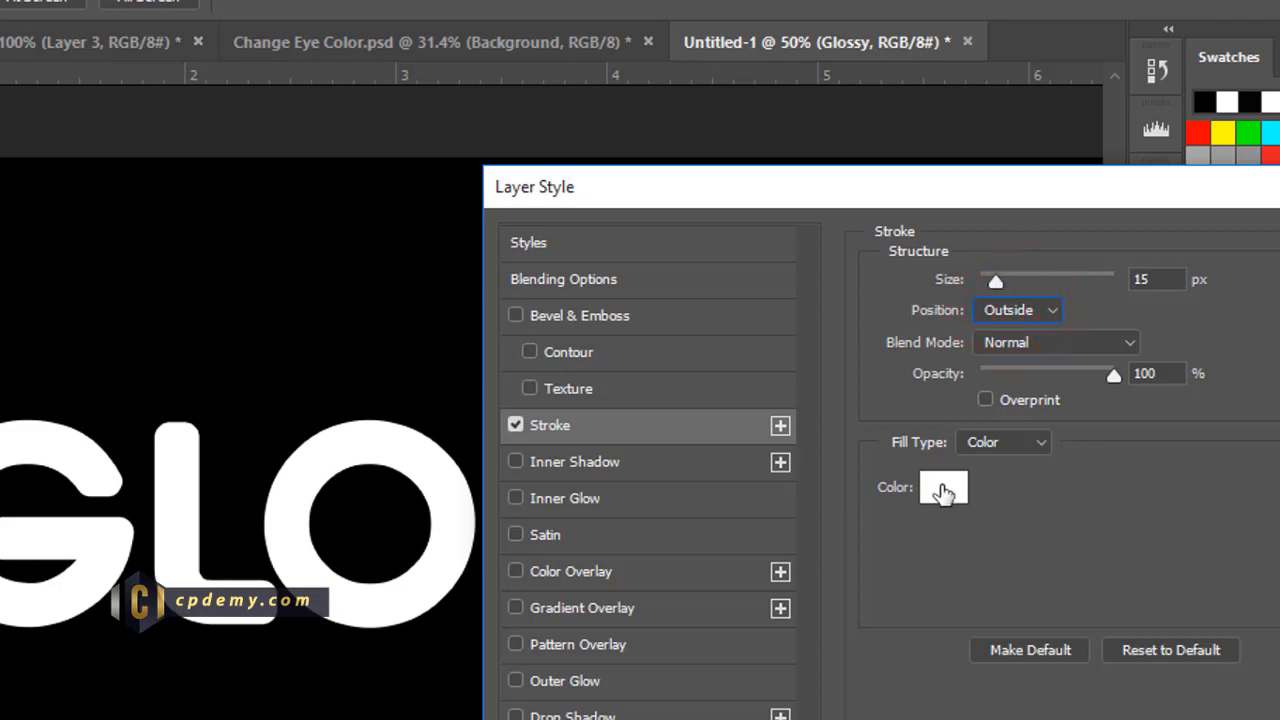
left_click(1279, 245)
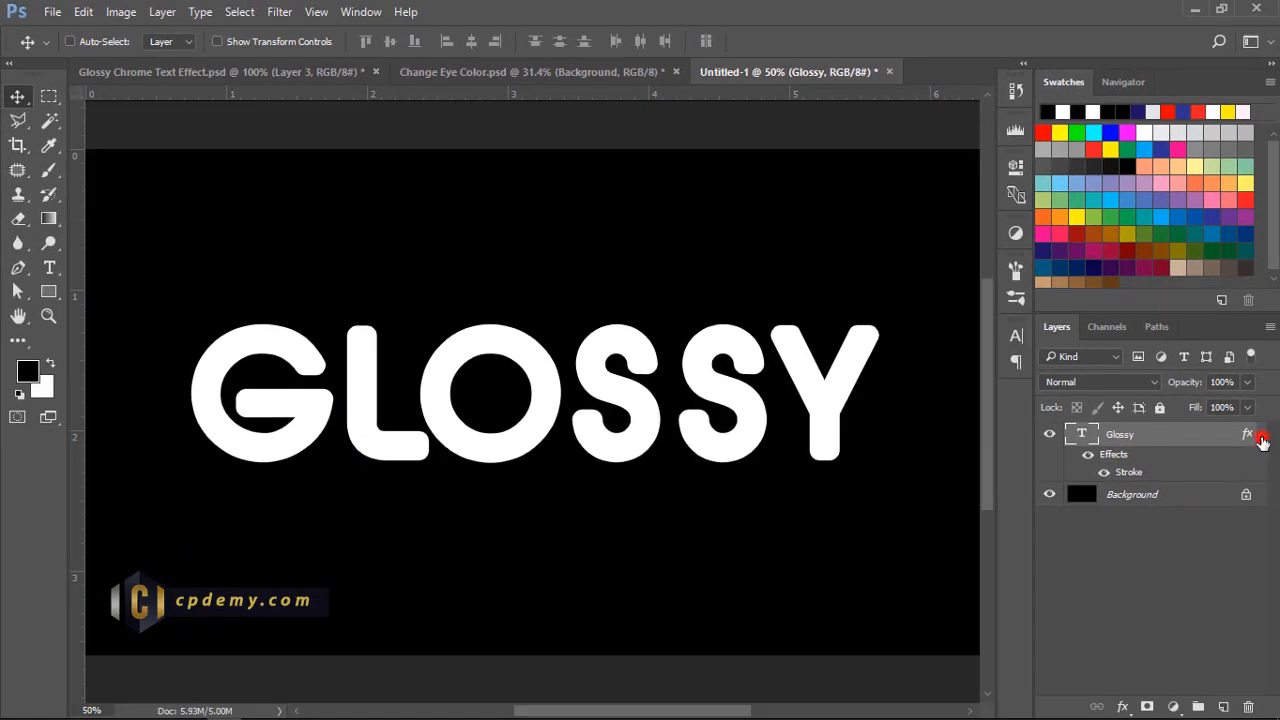
Step: Collapse the Glossy layer's effects list and convert the layer to a smart object
left_click(1261, 437)
right_click(1143, 438)
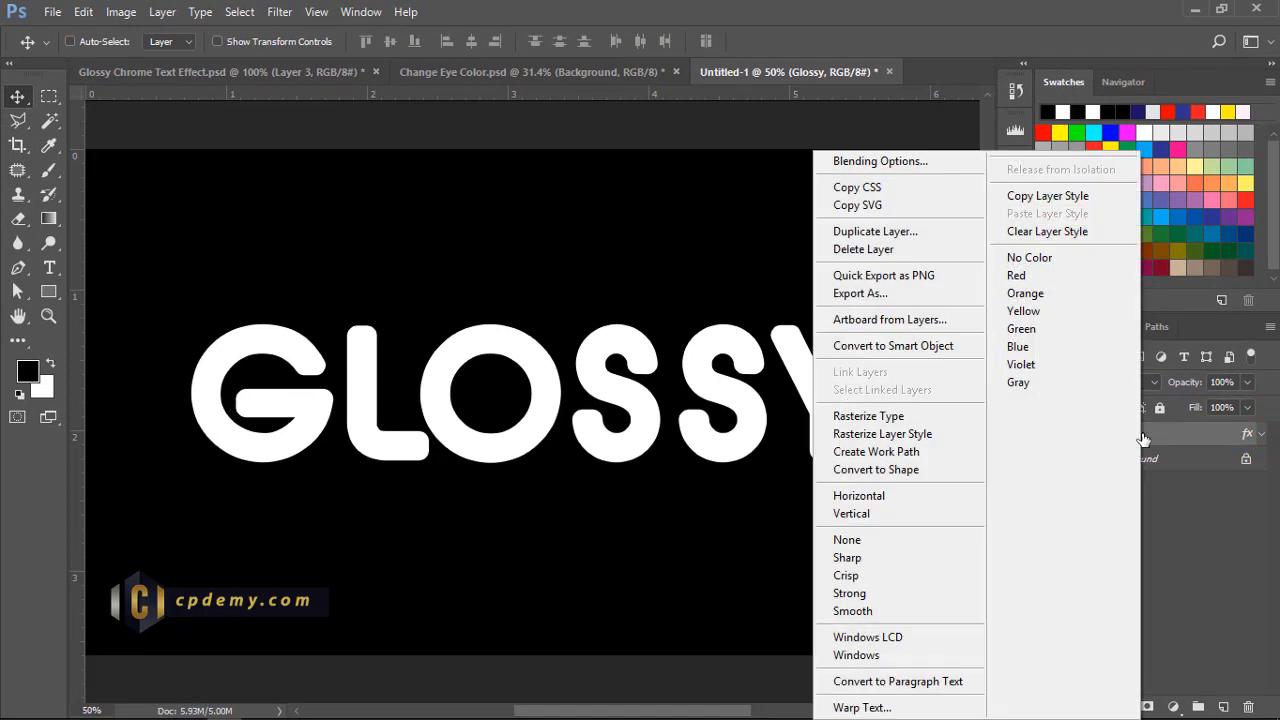
left_click(912, 350)
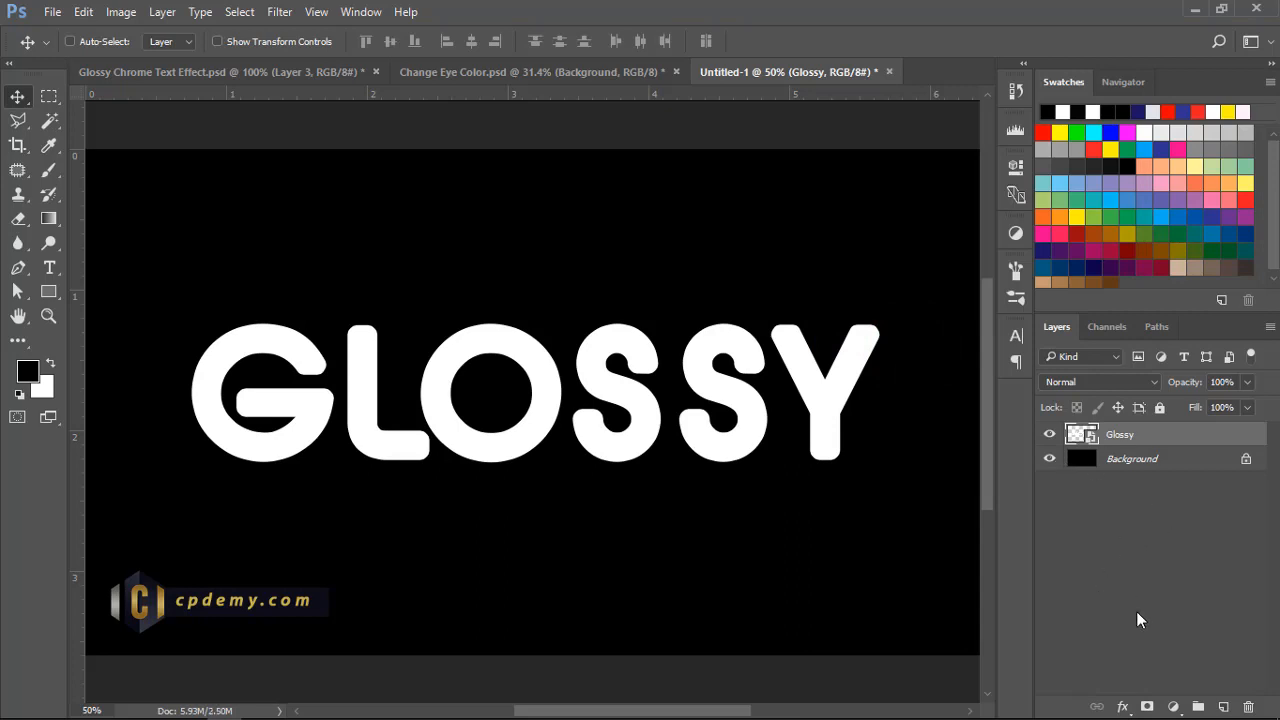
Step: Add a linear Gradient Overlay at 90° to the Glossy smart object and choose the red-to-yellow gradient preset
left_click(1122, 706)
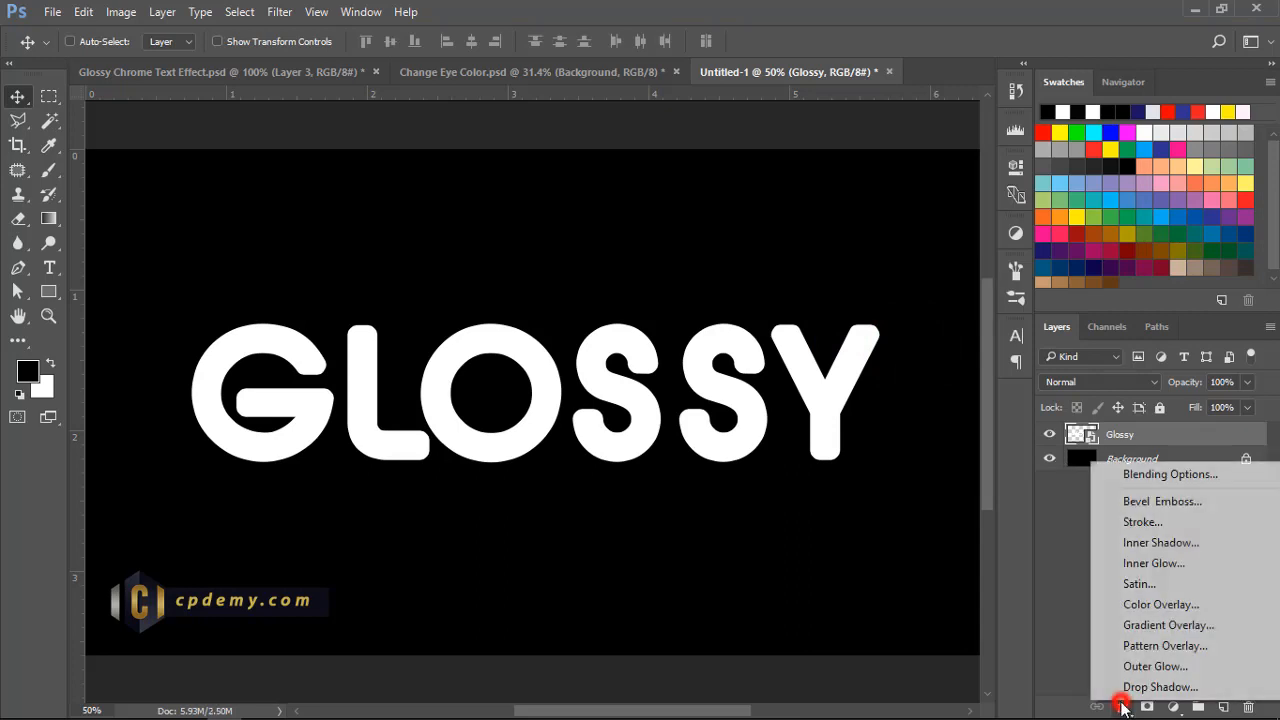
left_click(1157, 627)
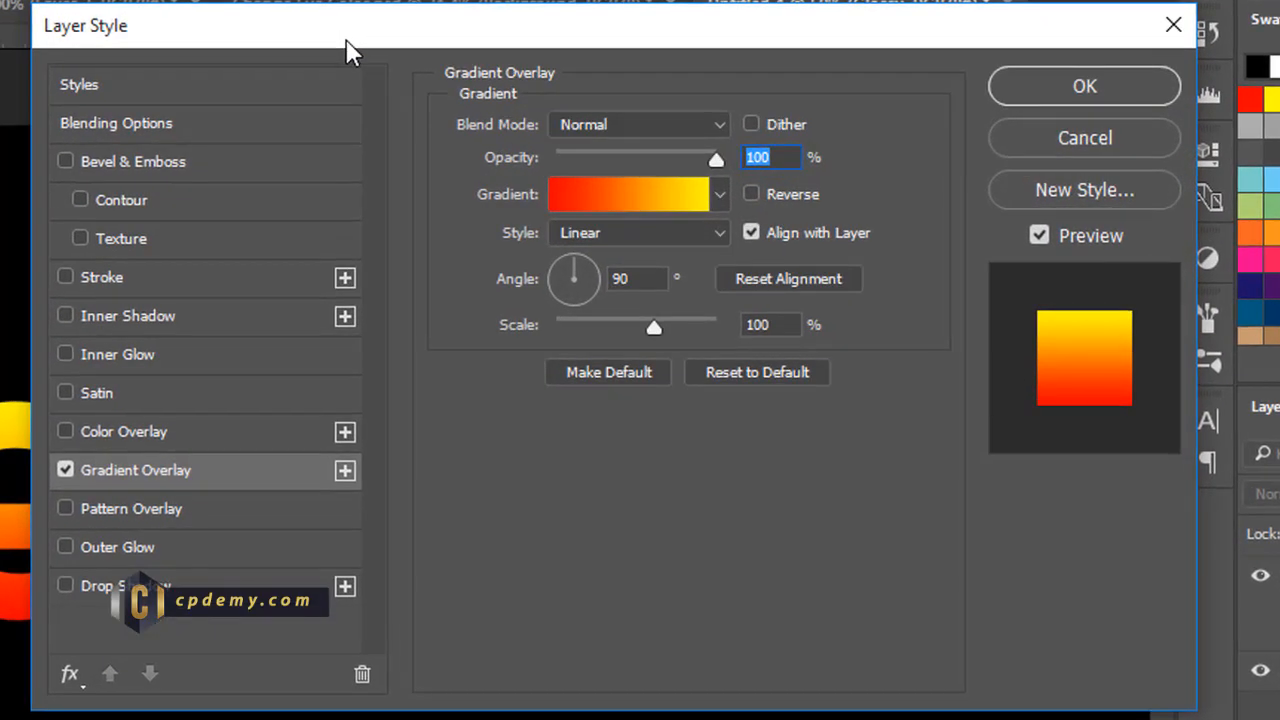
left_click_drag(495, 90, 826, 98)
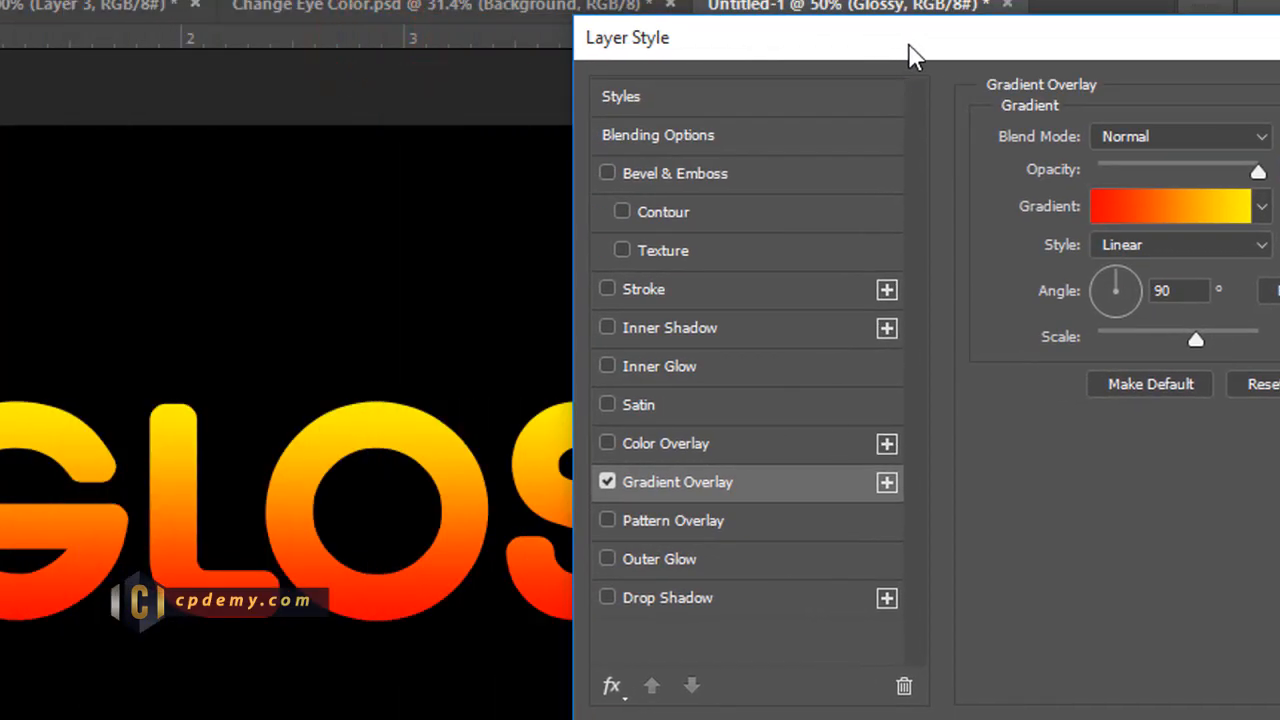
left_click(1180, 205)
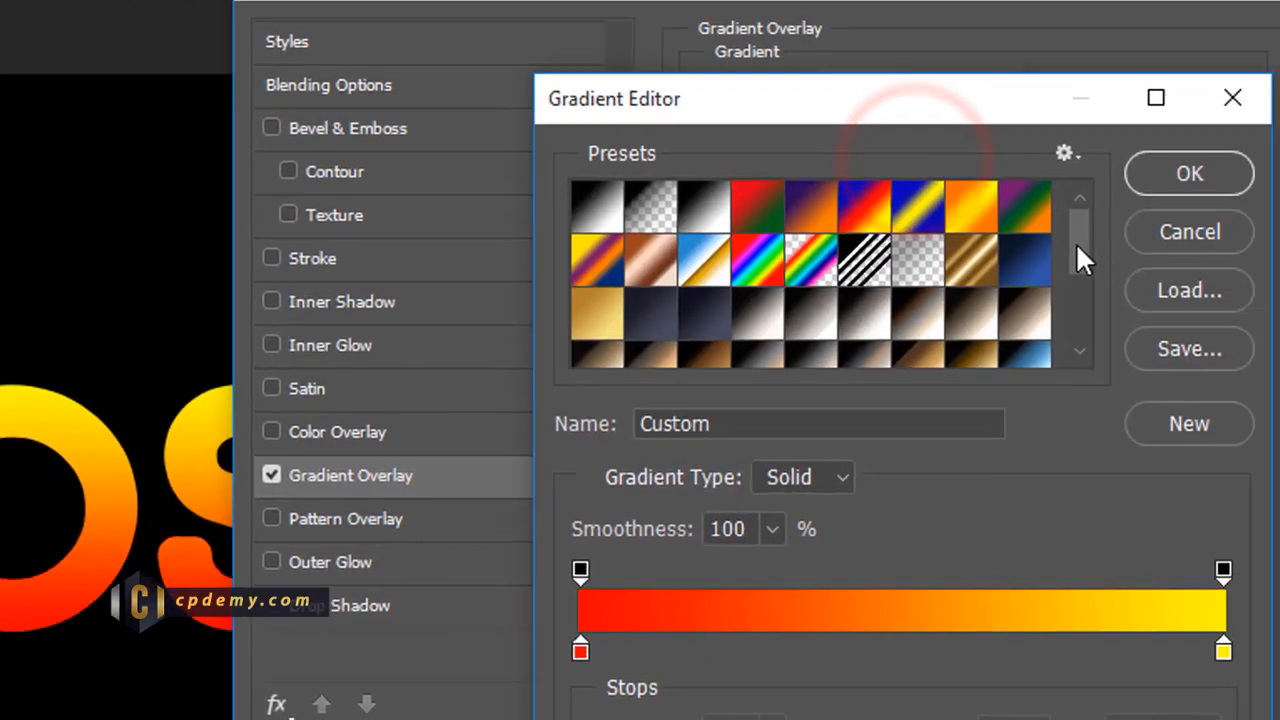
left_click_drag(1279, 266, 1279, 350)
left_click(652, 320)
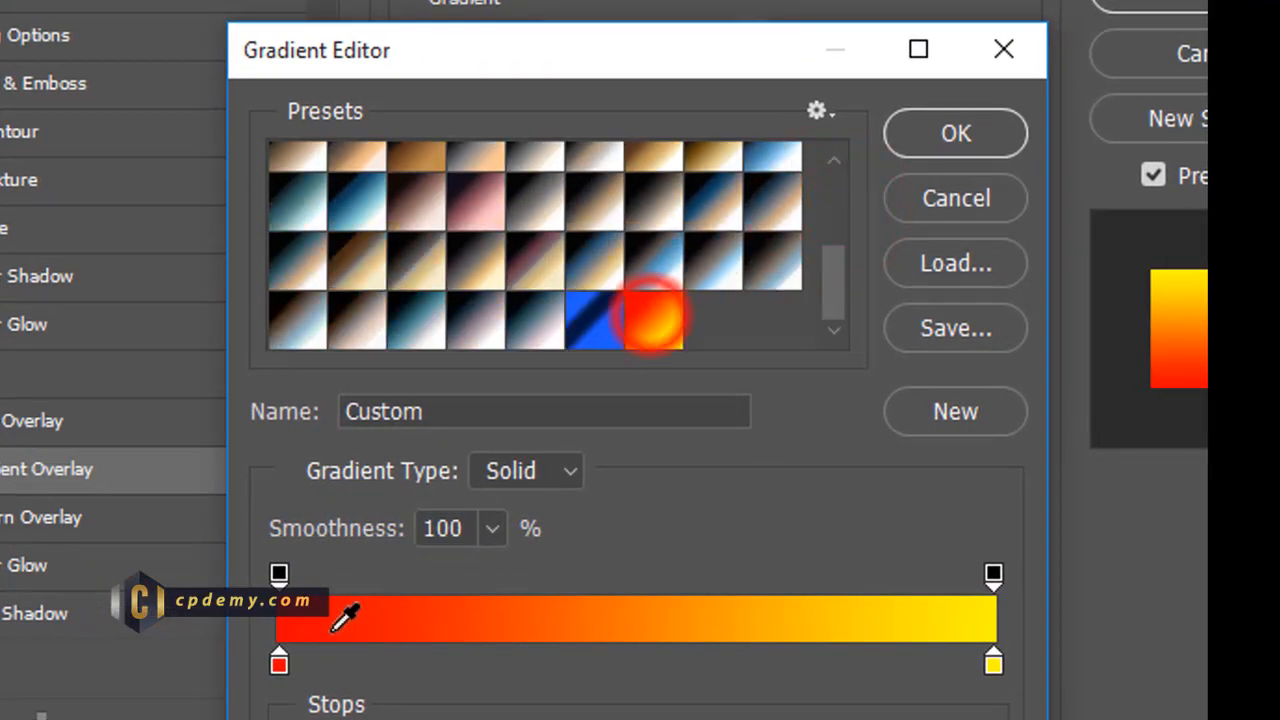
Step: Confirm f70000 for the gradient's start stop and fff600 for its end stop, and apply the overlay to the Glossy layer
left_click(277, 662)
double_click(276, 660)
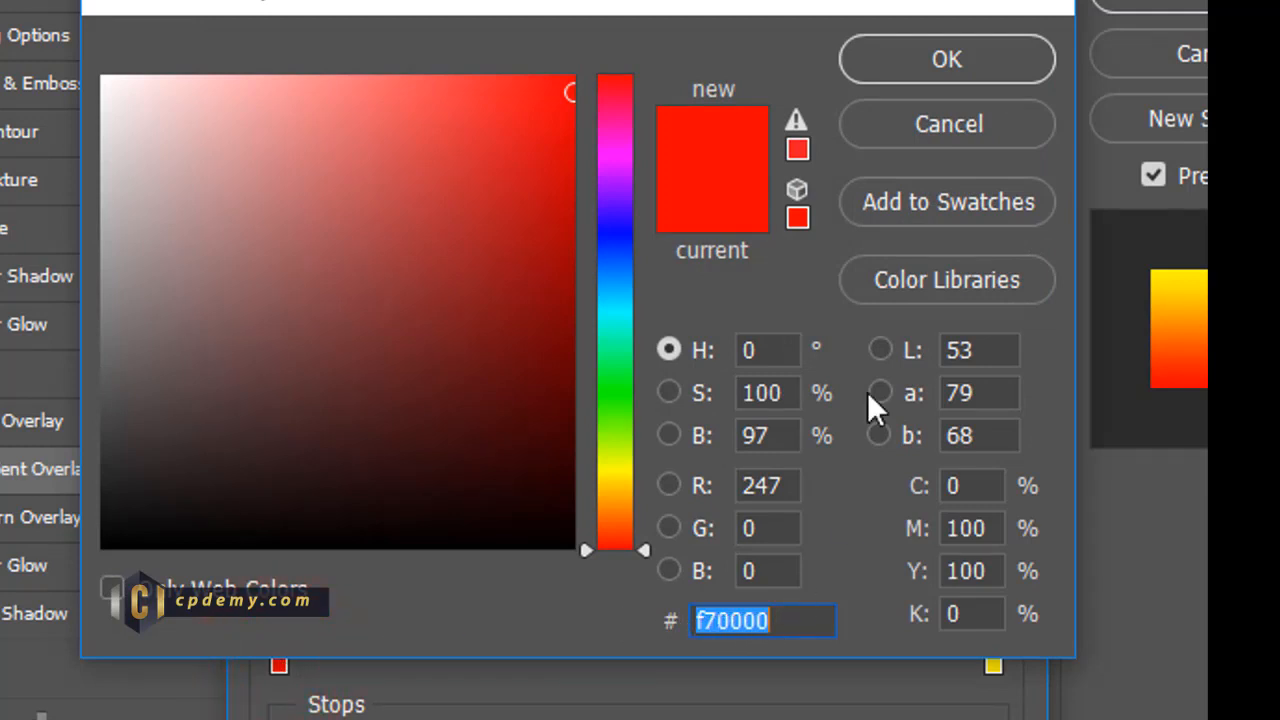
left_click(910, 56)
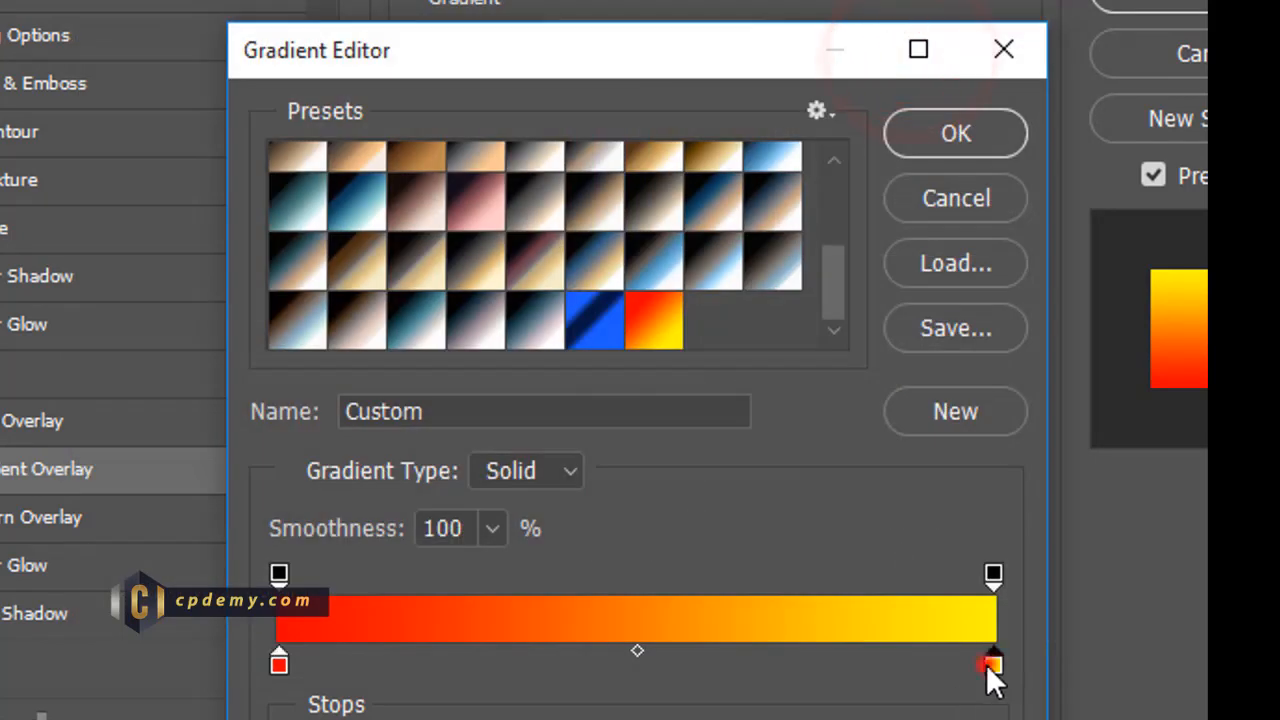
left_click(990, 664)
double_click(988, 664)
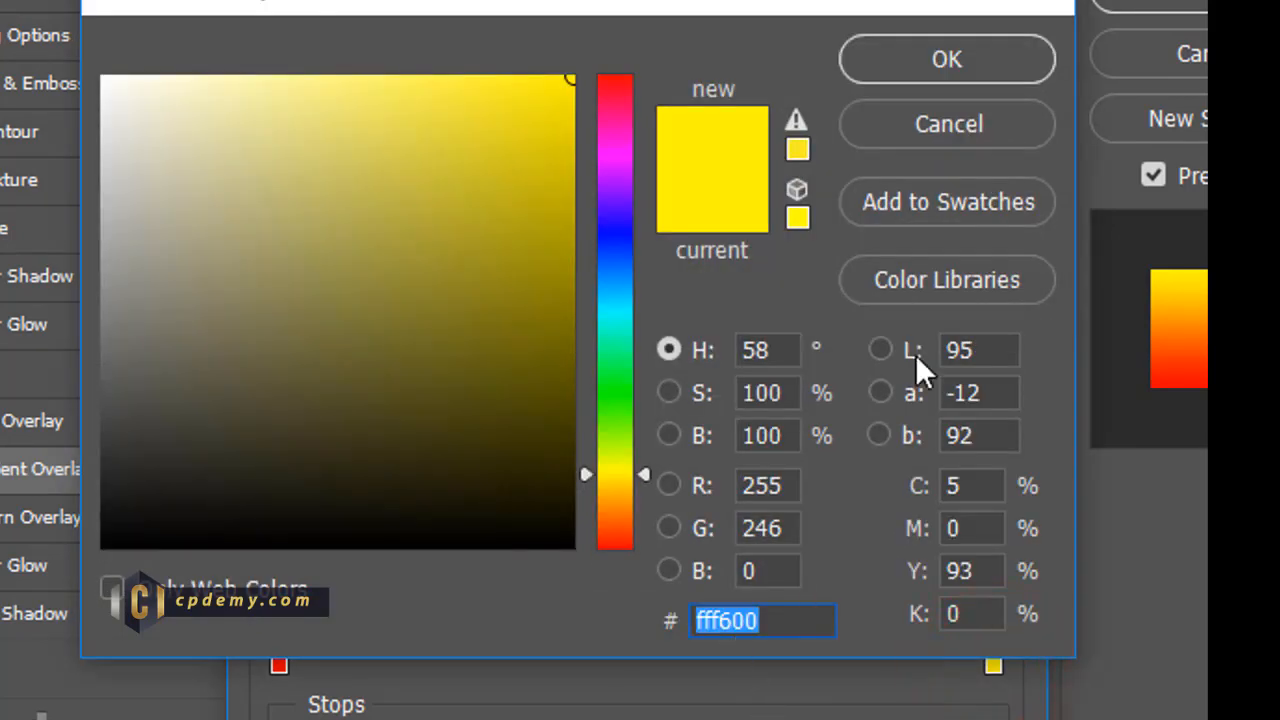
left_click(1019, 50)
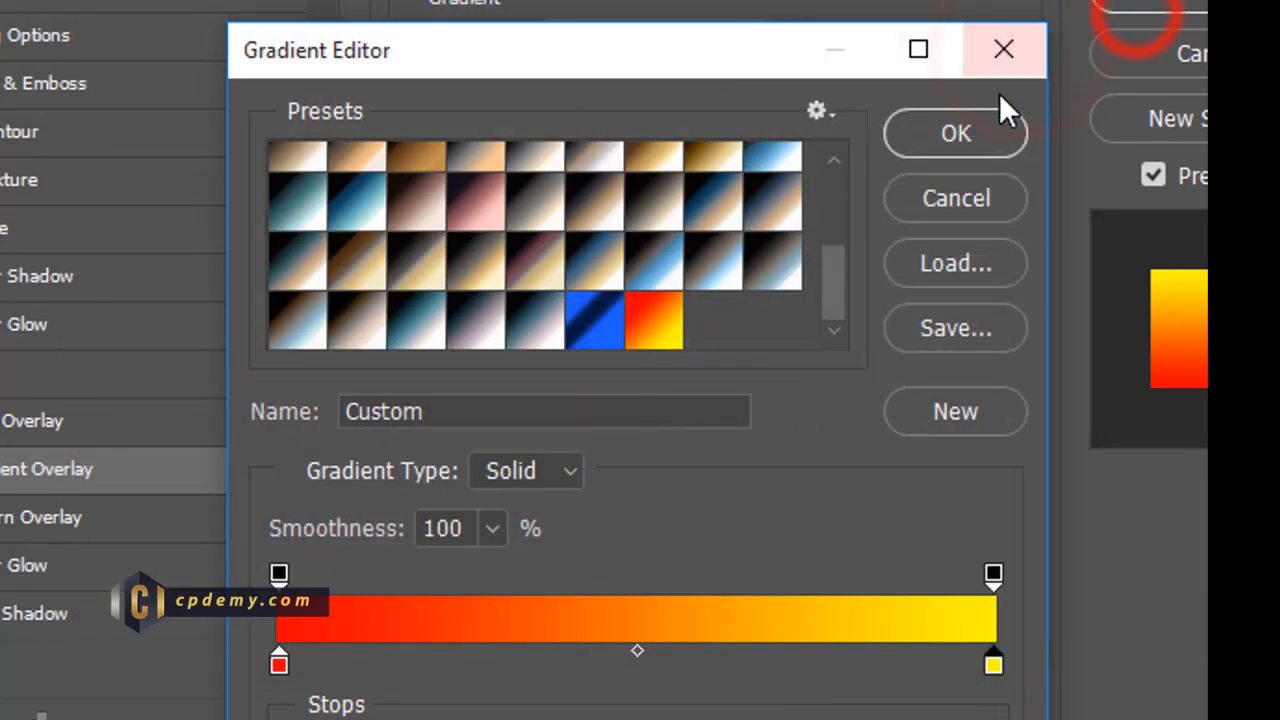
left_click(958, 132)
left_click(1150, 6)
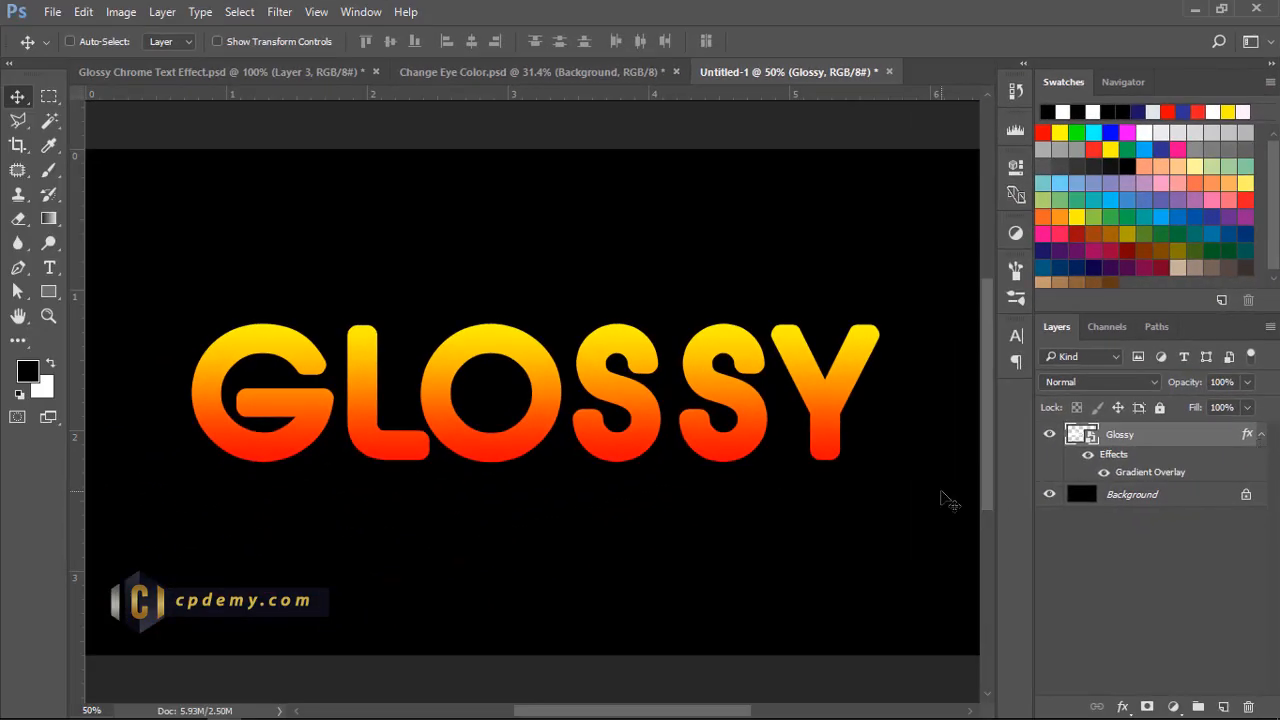
Step: Add an Inner Shadow in Multiply mode to the Glossy layer and set its colour to black (000000)
double_click(1147, 478)
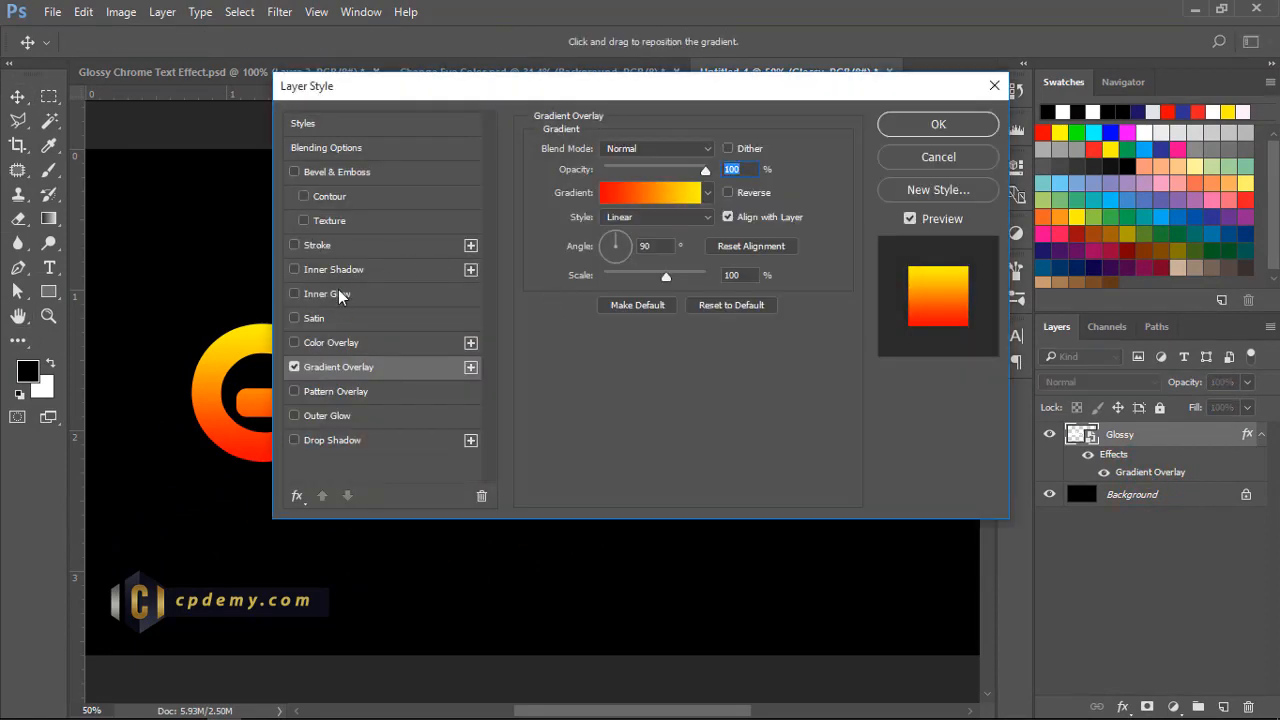
left_click(337, 272)
left_click_drag(468, 88, 751, 203)
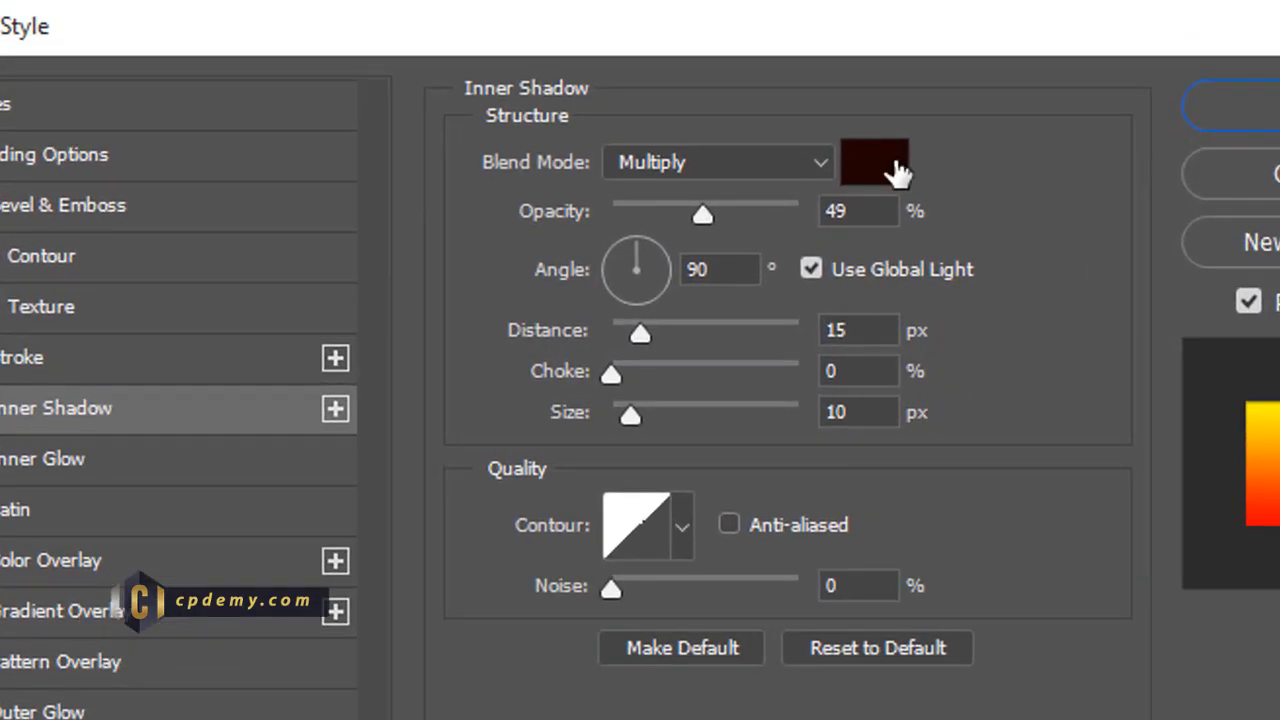
left_click(1020, 265)
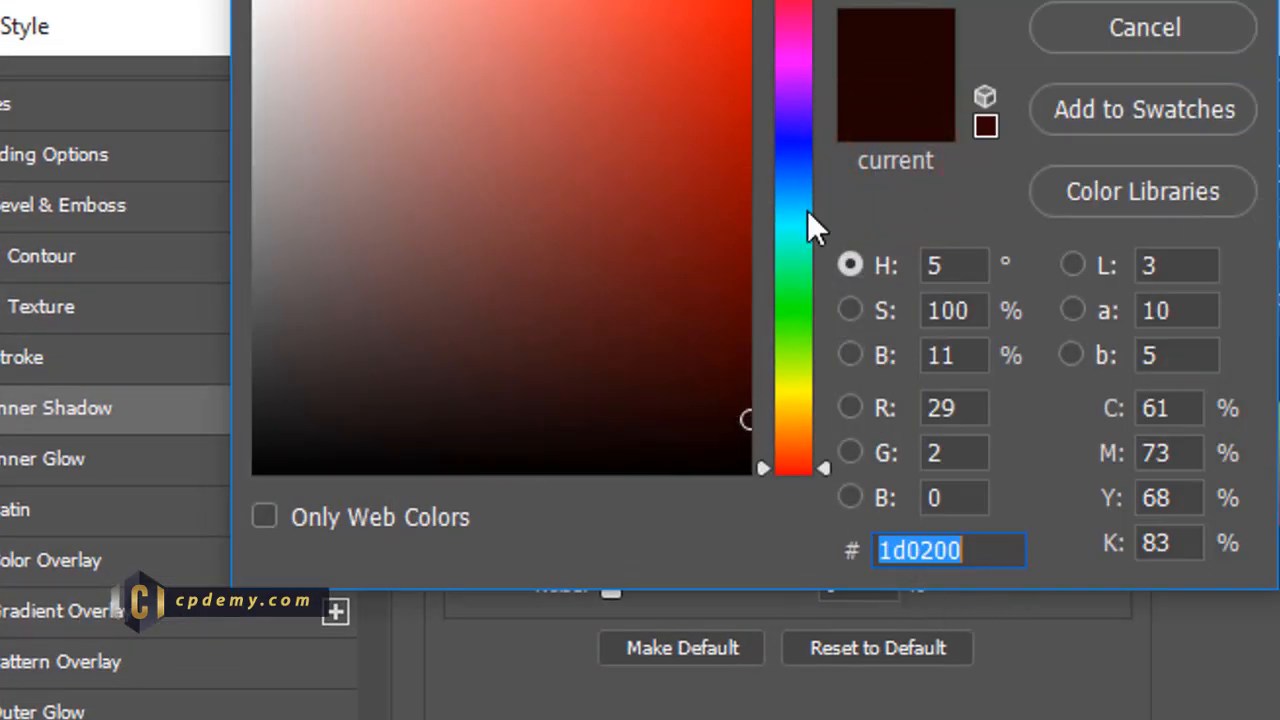
left_click_drag(749, 420, 749, 469)
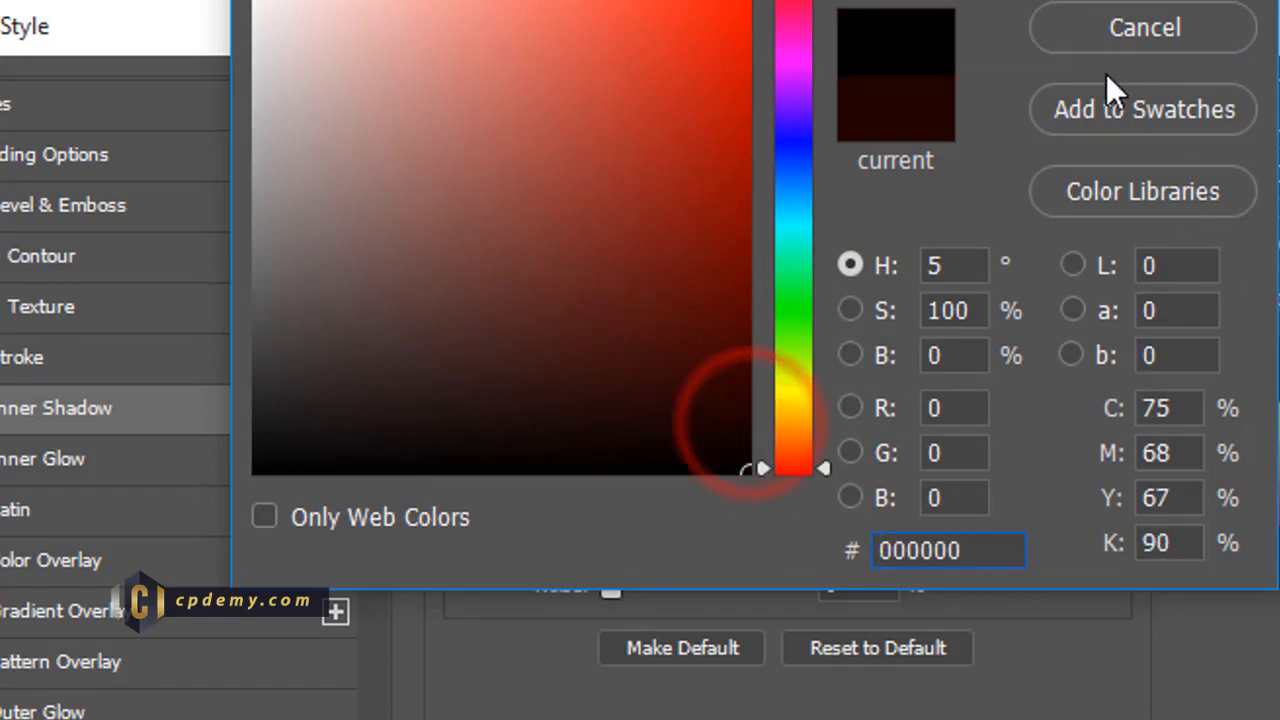
key("Return")
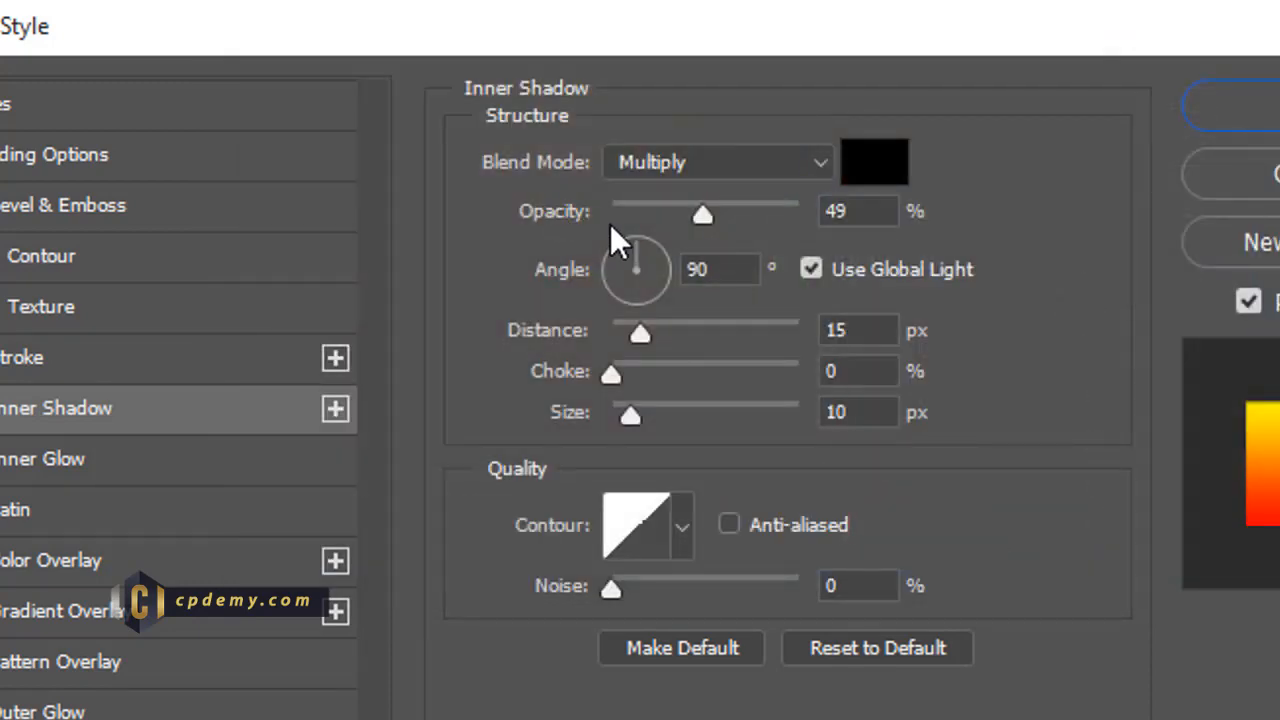
Step: Apply the inner shadow at 50% opacity, 15 px distance, 0% choke and 10 px size, and collapse the Glossy layer's effects list
double_click(833, 210)
type("50")
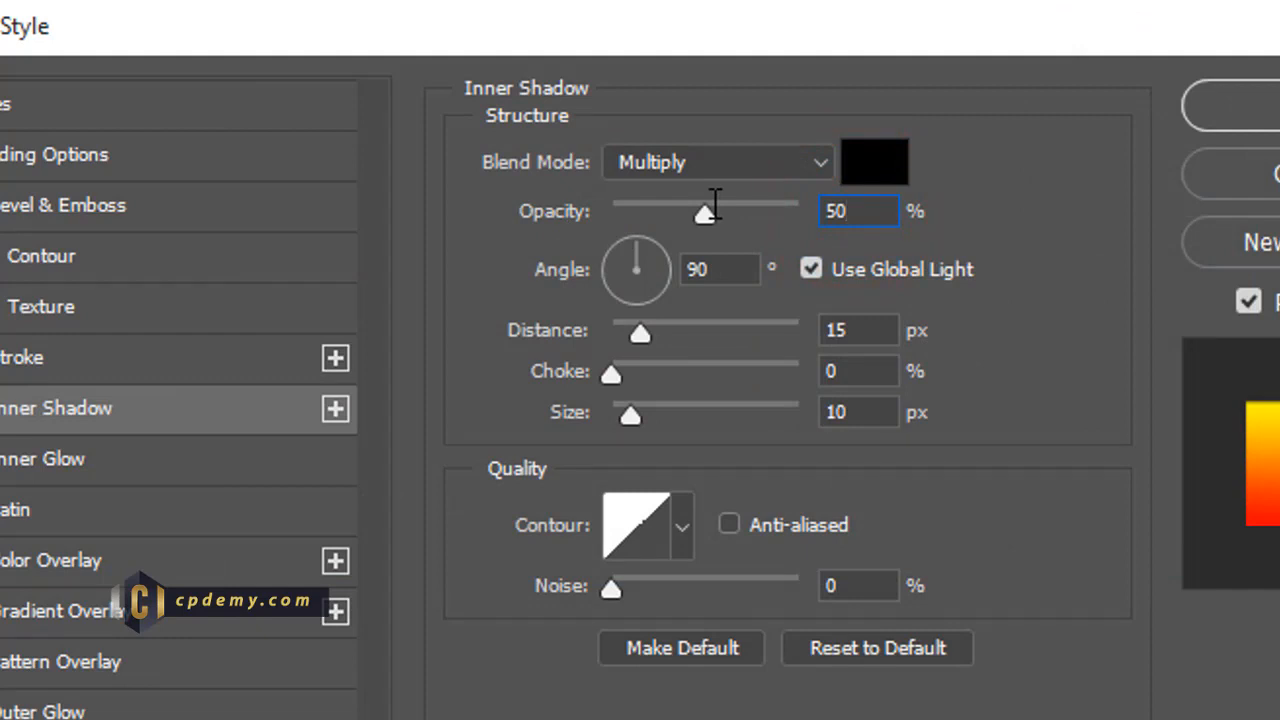
double_click(872, 330)
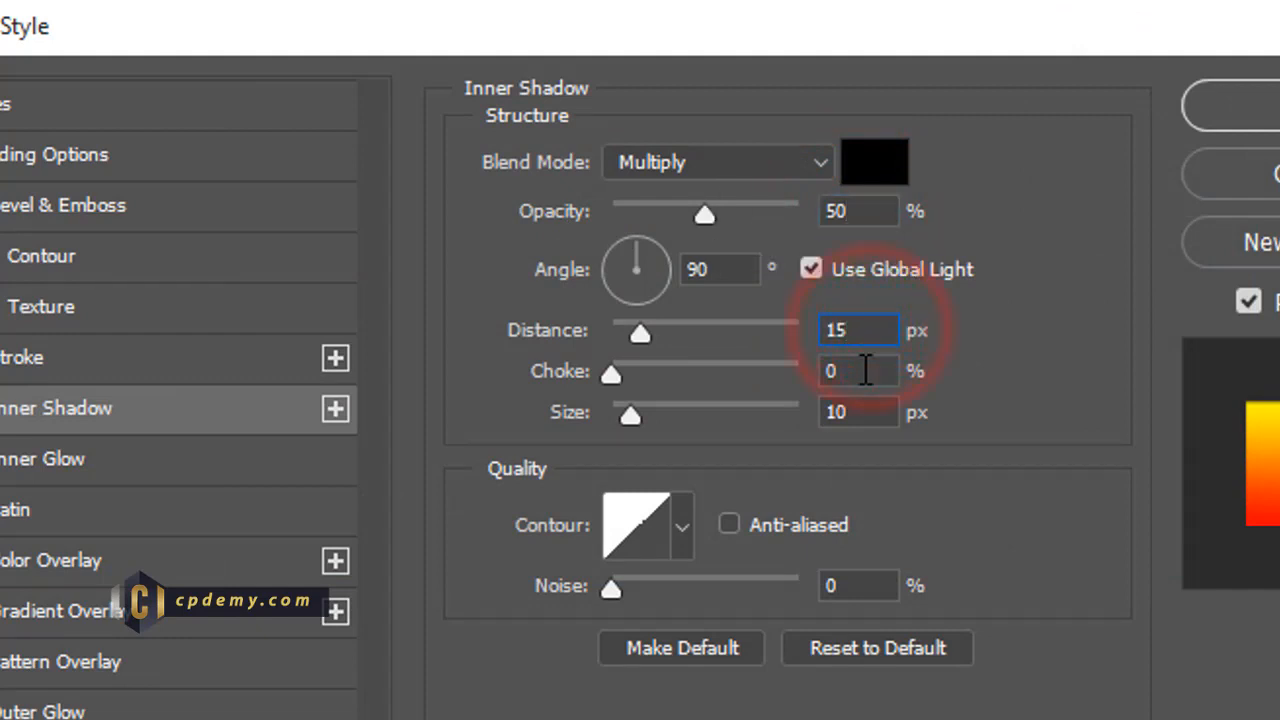
left_click(864, 371)
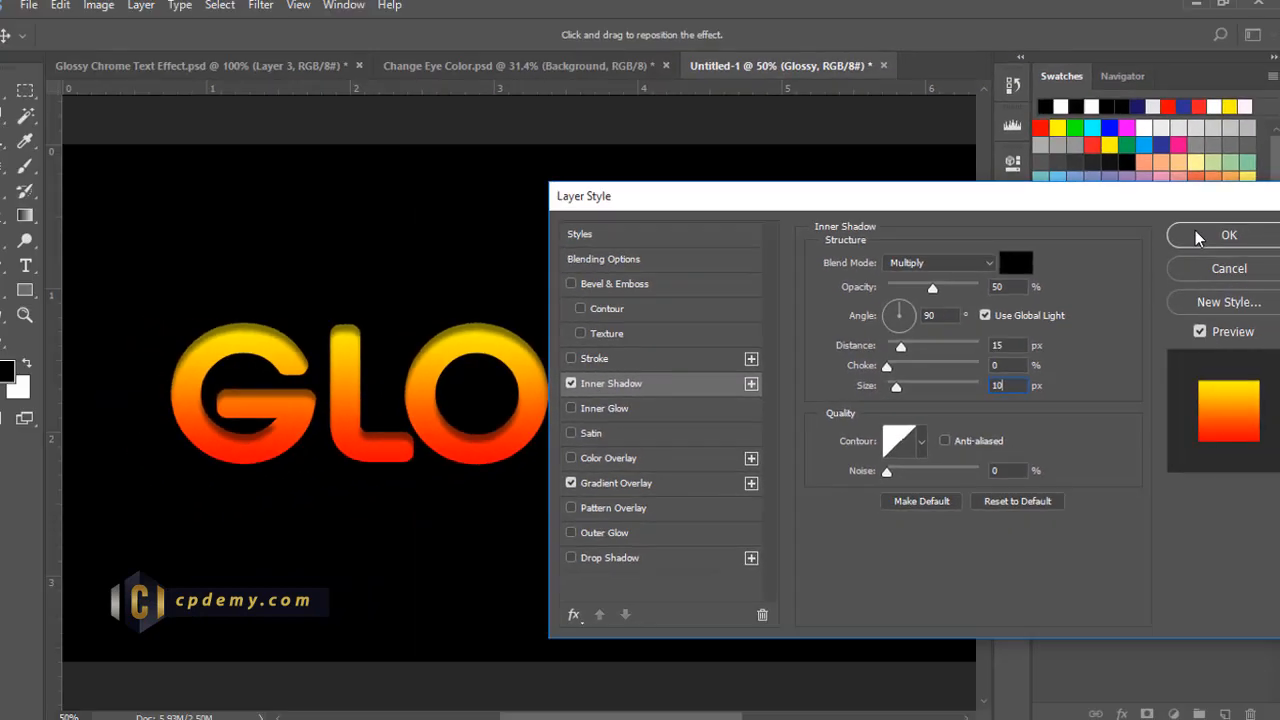
left_click(1233, 115)
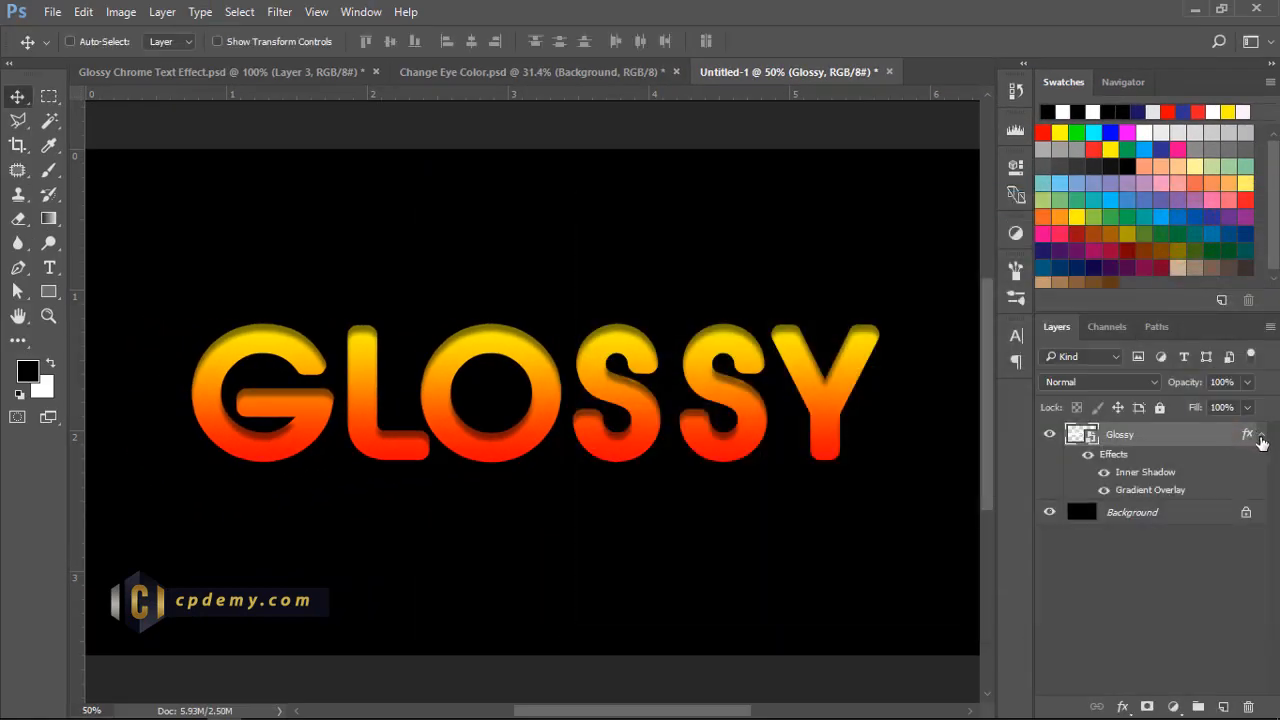
left_click(1256, 435)
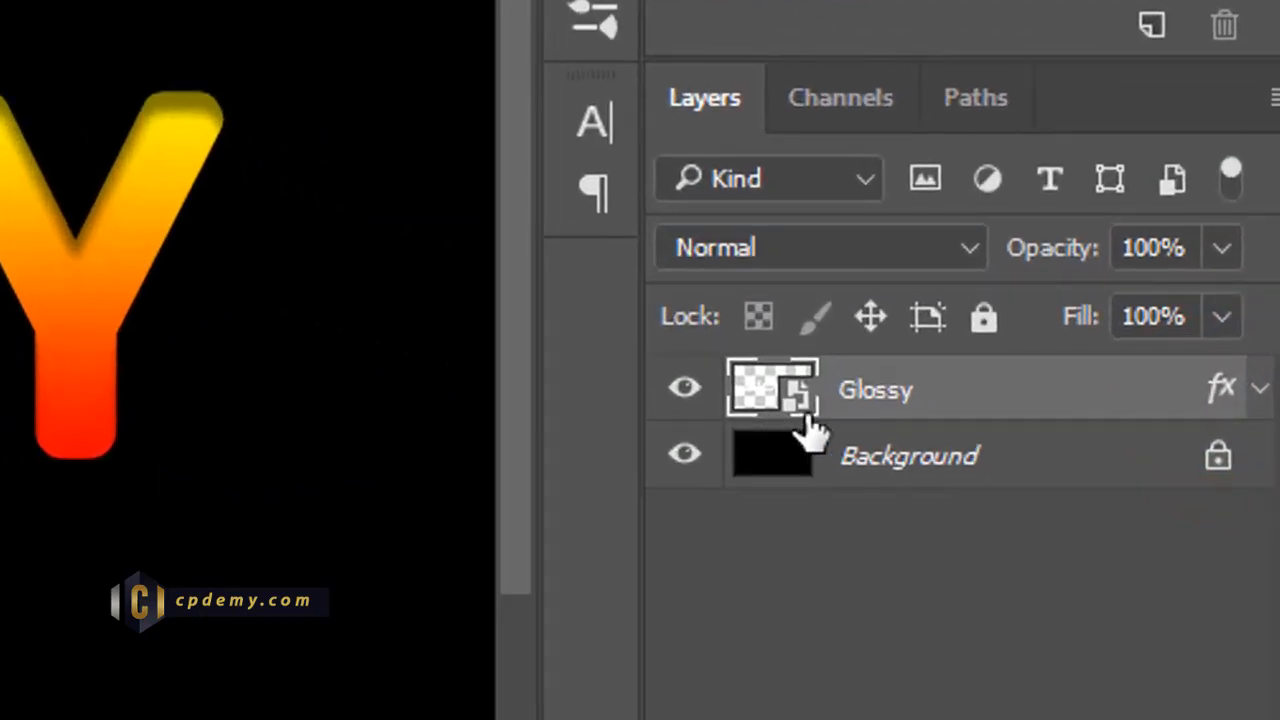
Step: Load the Glossy layer's outline as a selection and contract it by 15 pixels
left_click(800, 400, "ctrl")
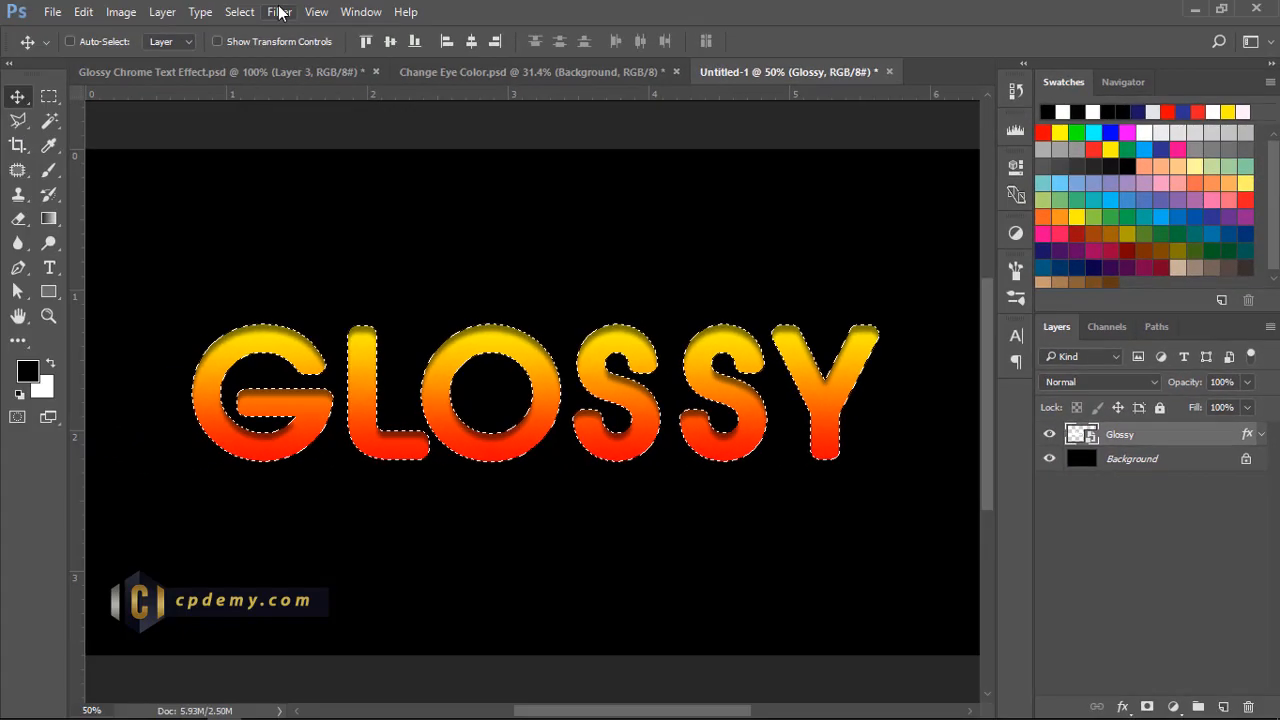
left_click(240, 11)
mouse_move(380, 258)
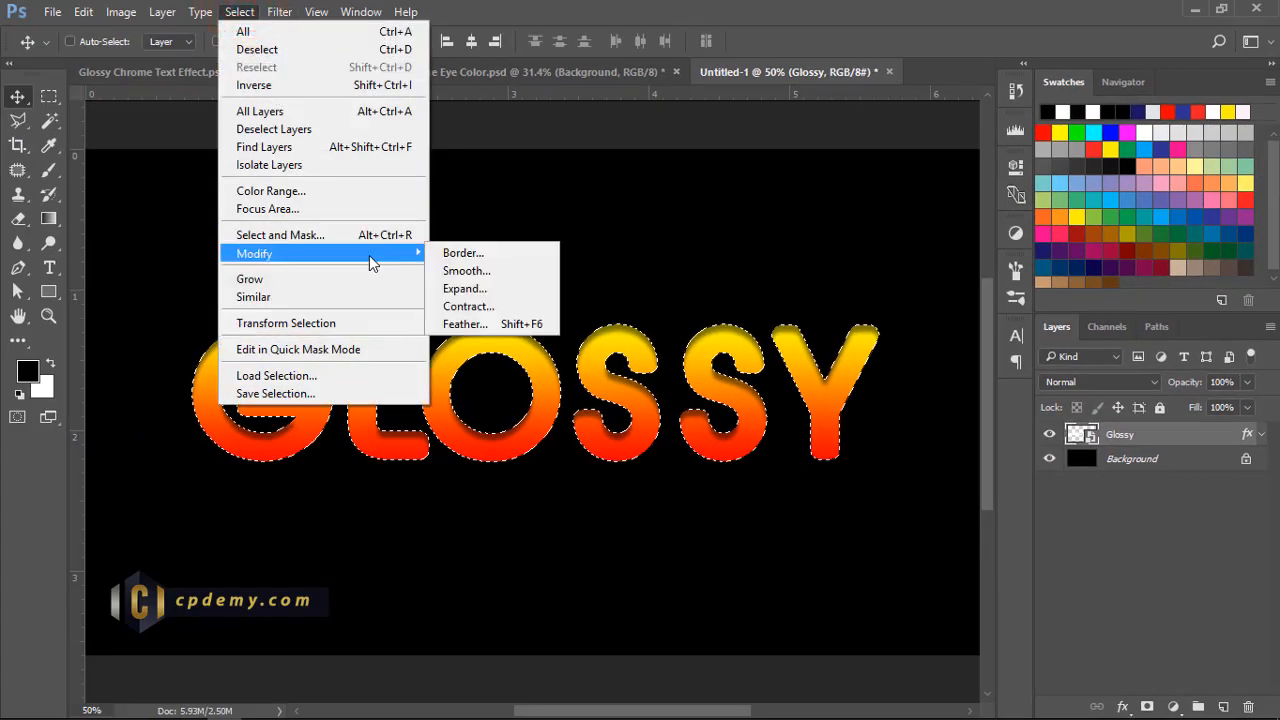
left_click(488, 306)
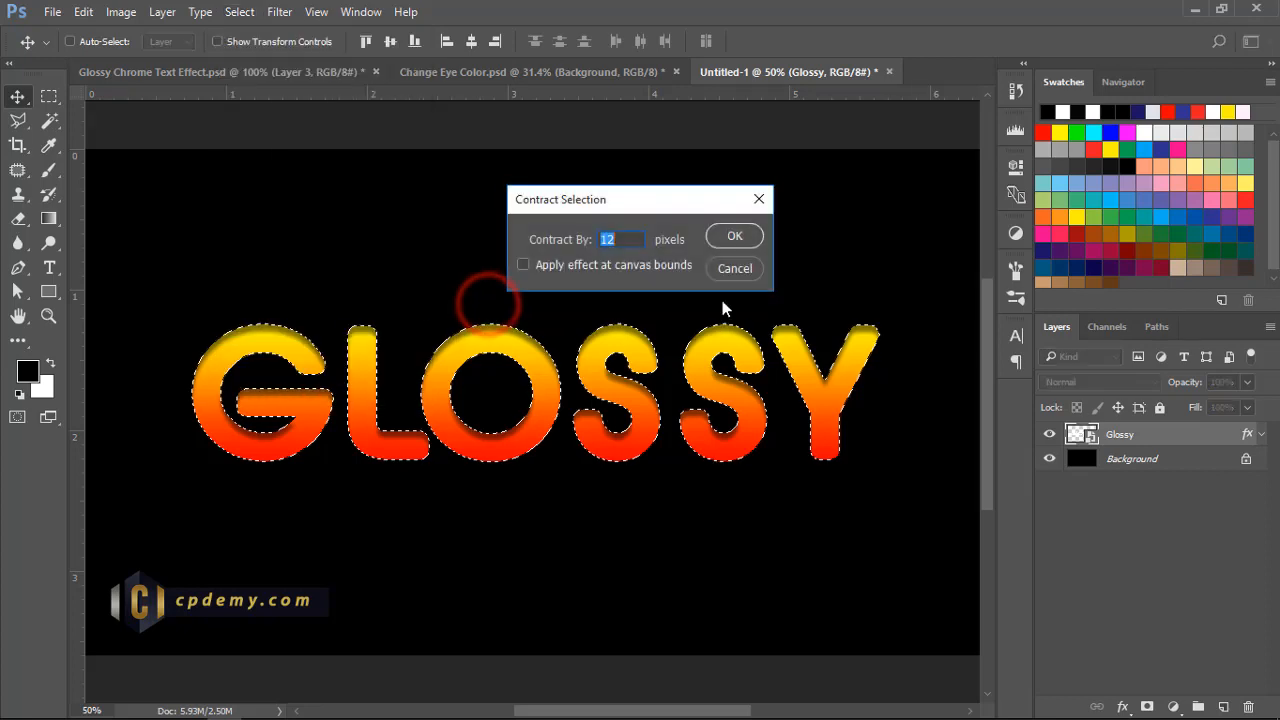
double_click(607, 238)
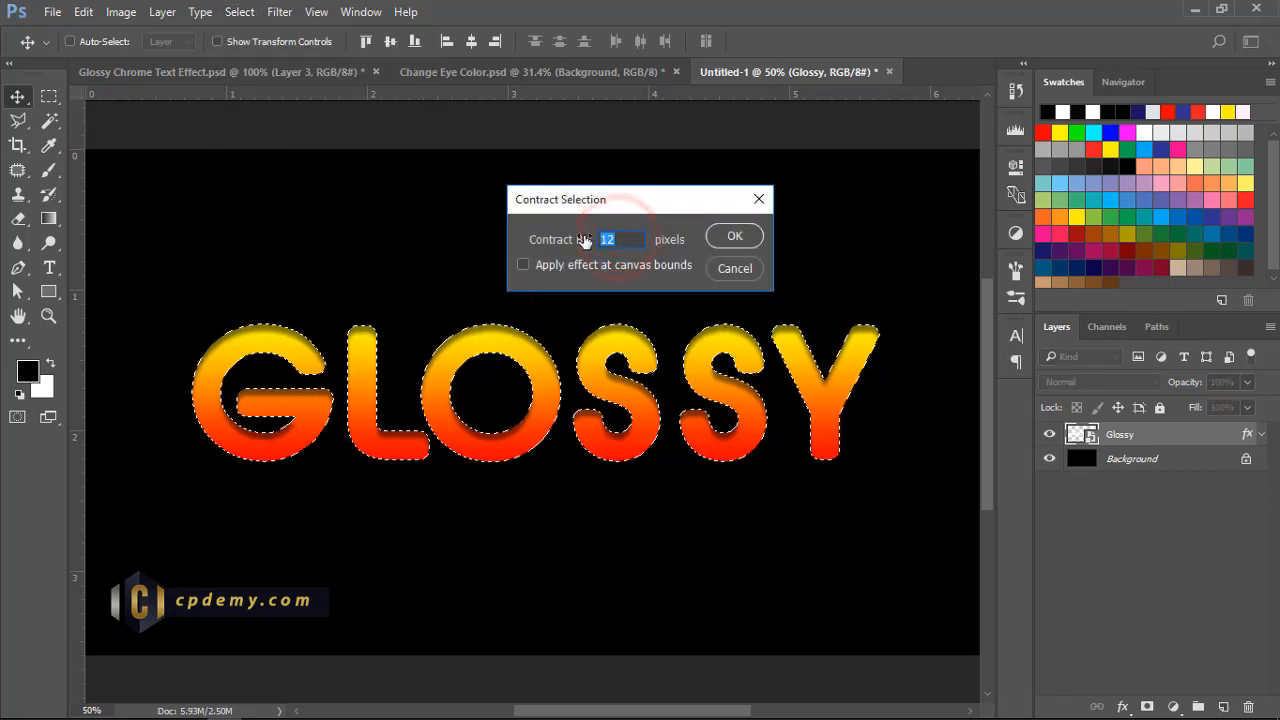
type("15")
left_click(735, 236)
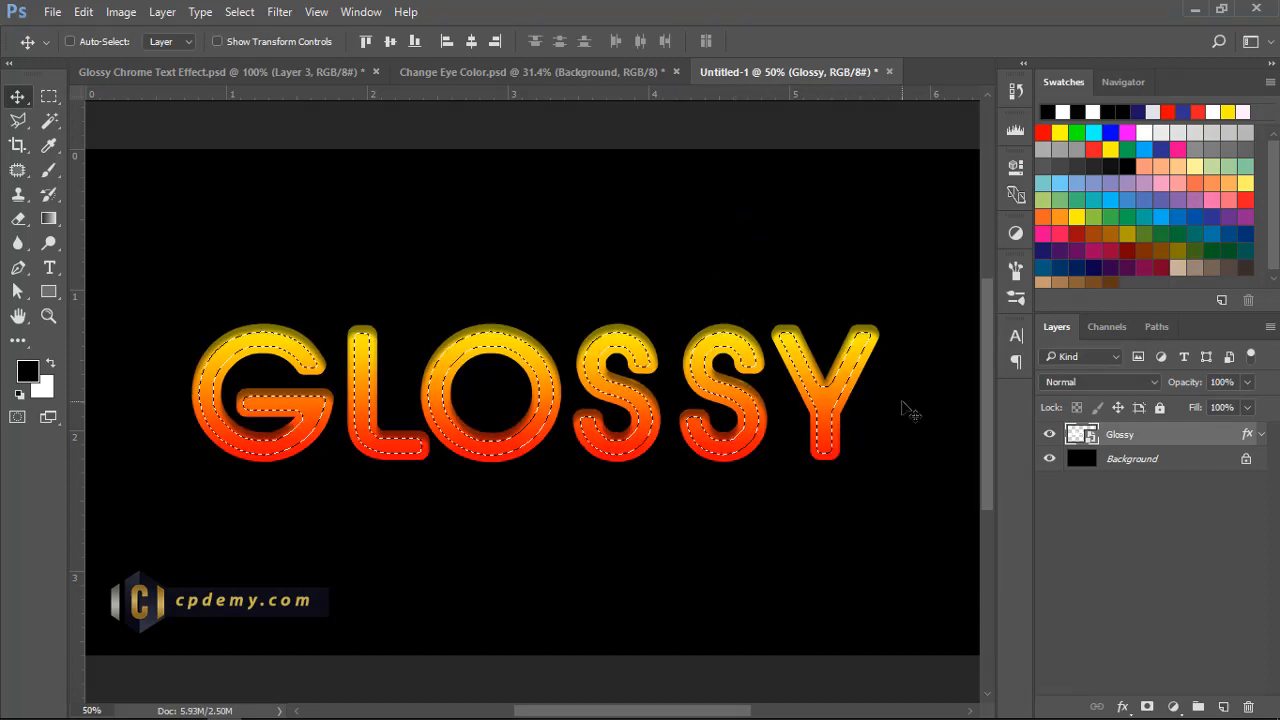
Step: Fill the contracted selection with the black foreground colour on a new layer above Glossy, and deselect
left_click(1220, 707)
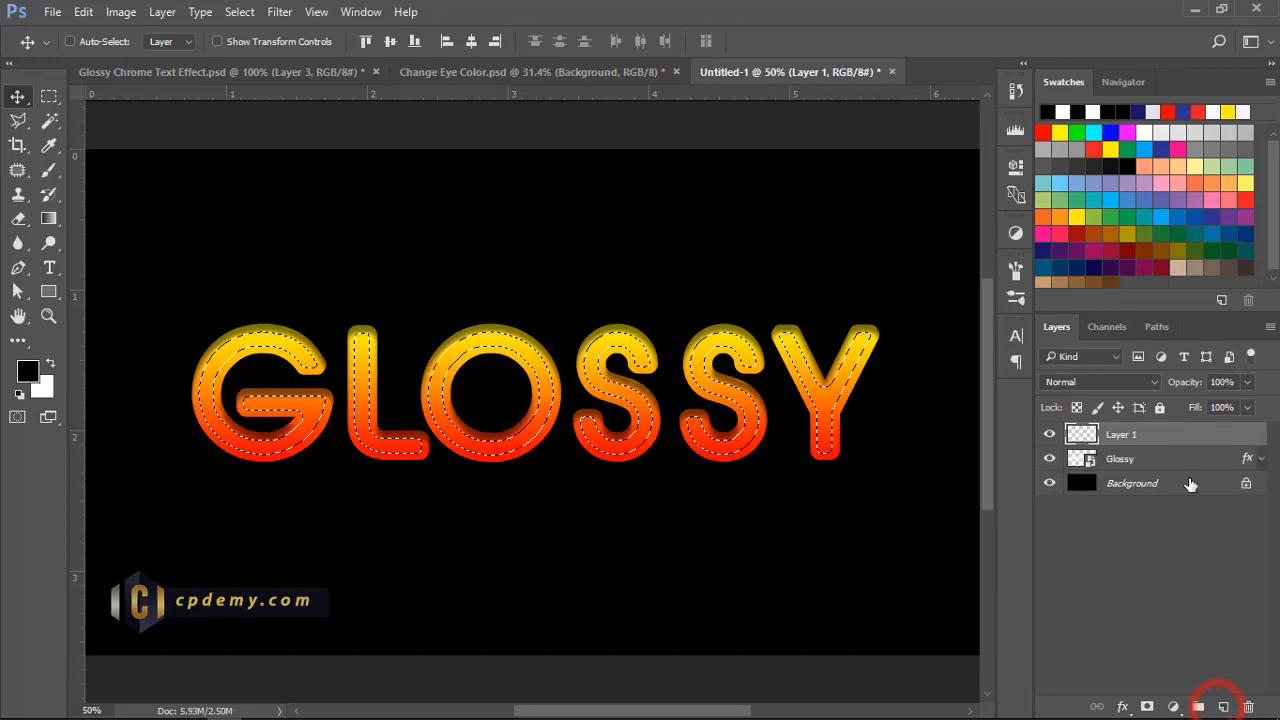
key("alt+Delete")
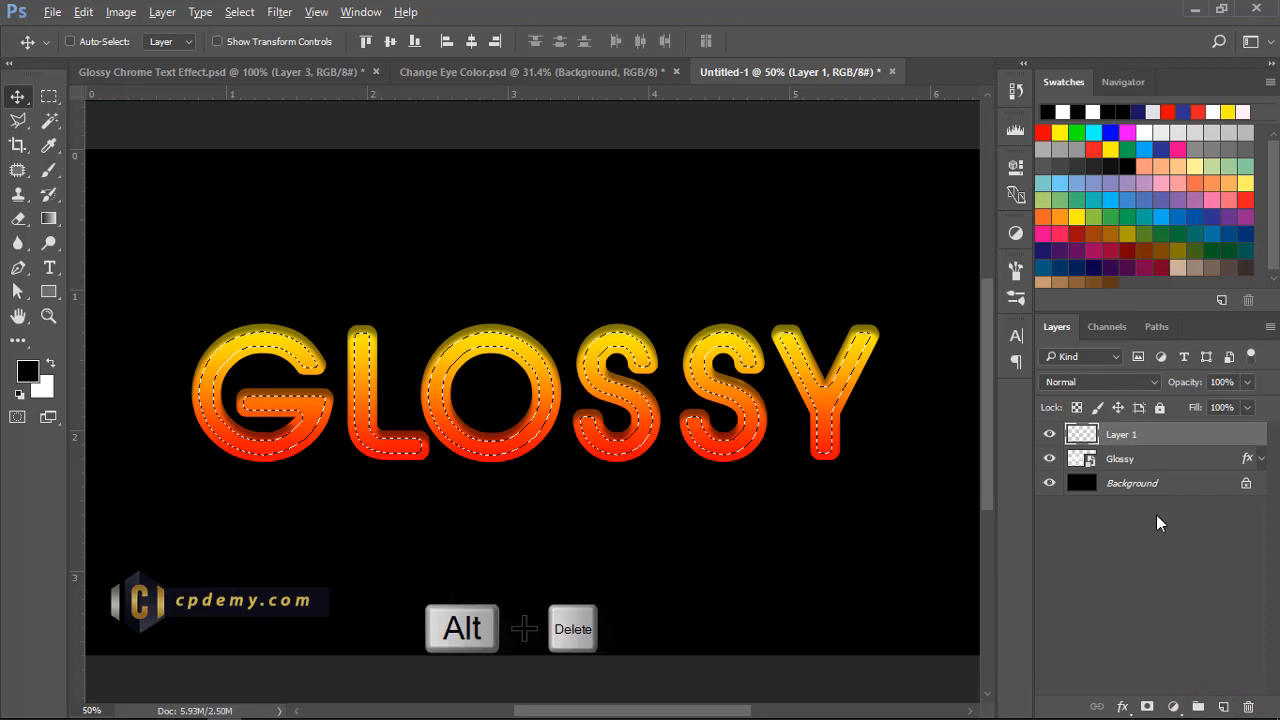
key("ctrl+d")
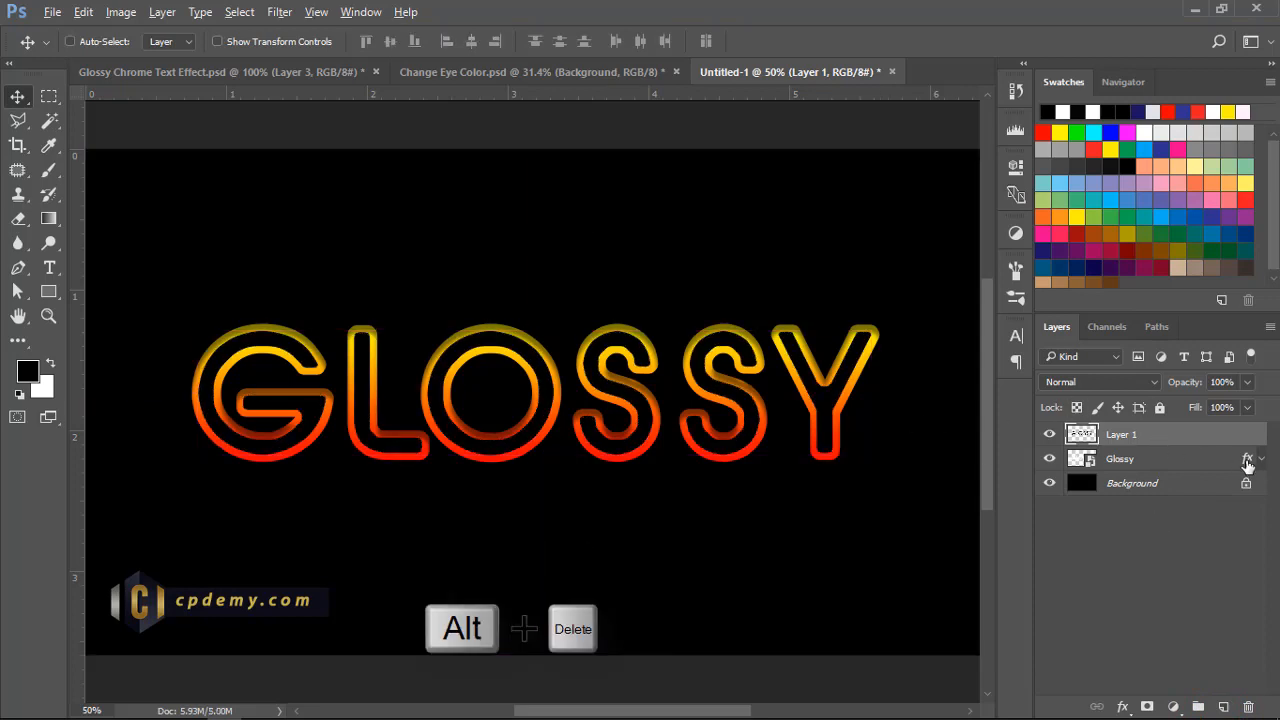
Step: Copy the Glossy layer's layer style and paste it onto Layer 1
left_click_drag(1248, 465, 1246, 438)
key("ctrl+z")
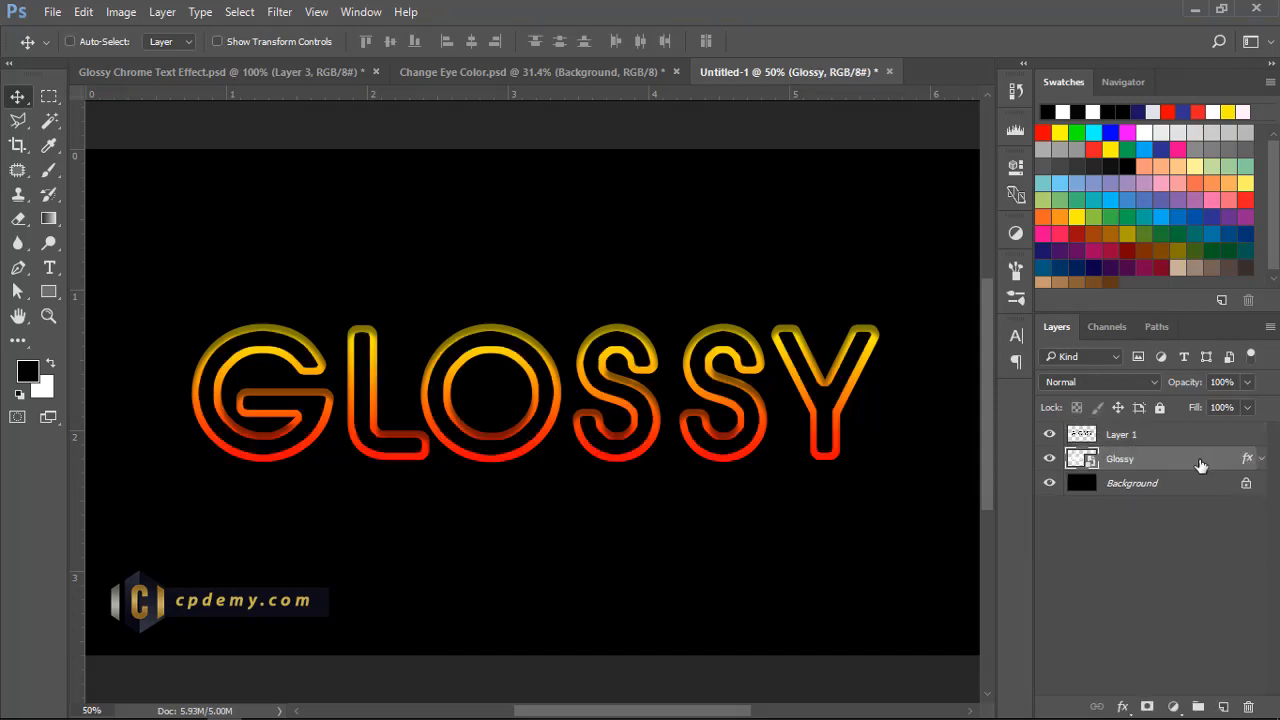
right_click(1187, 461)
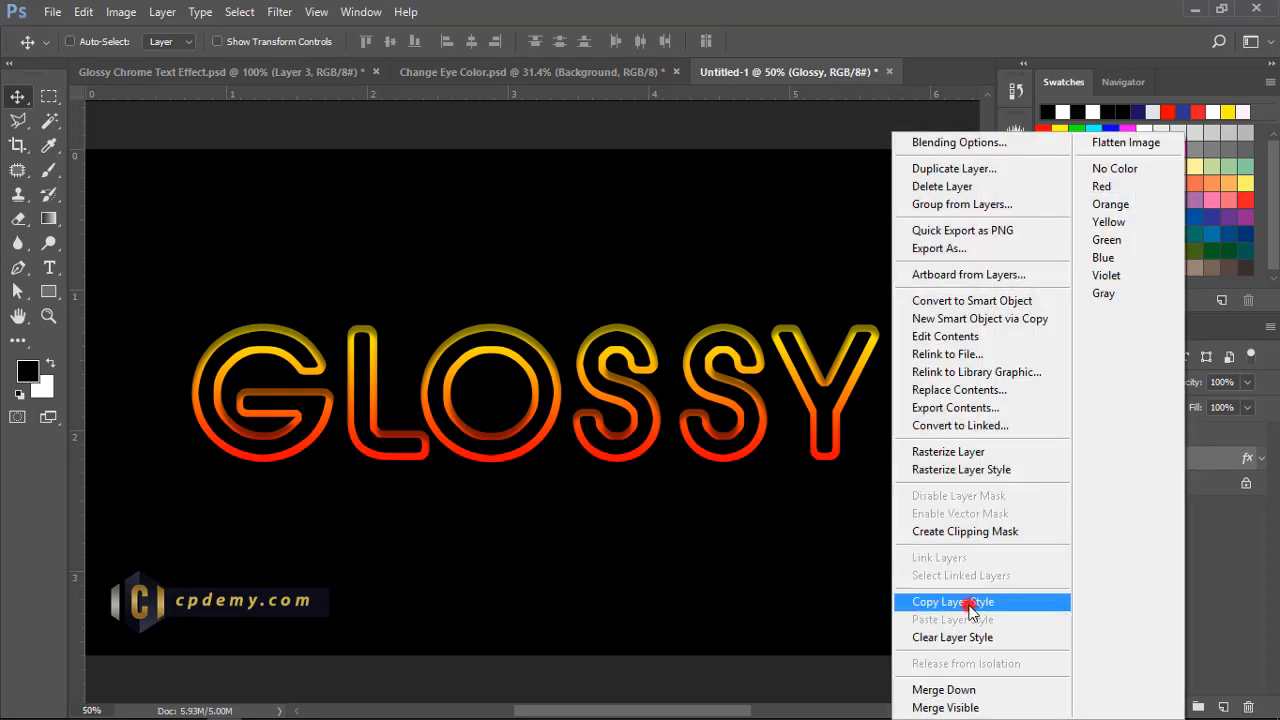
left_click(968, 605)
right_click(1137, 435)
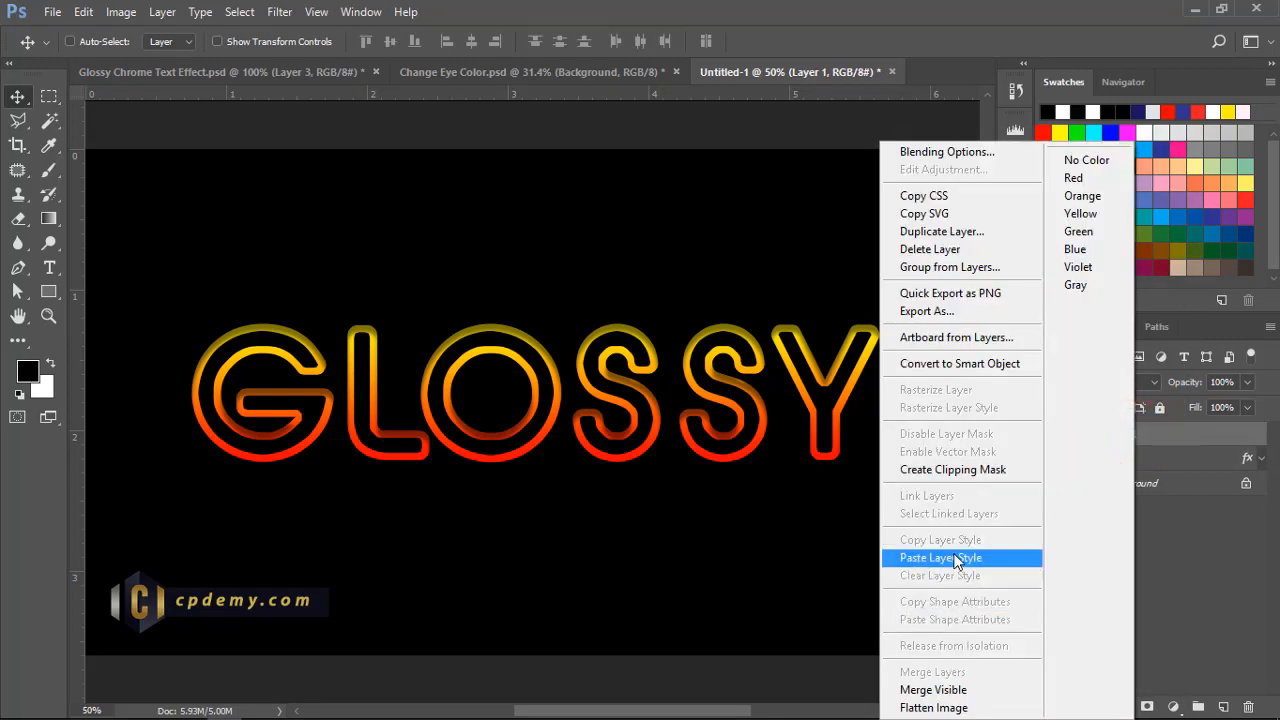
left_click(955, 557)
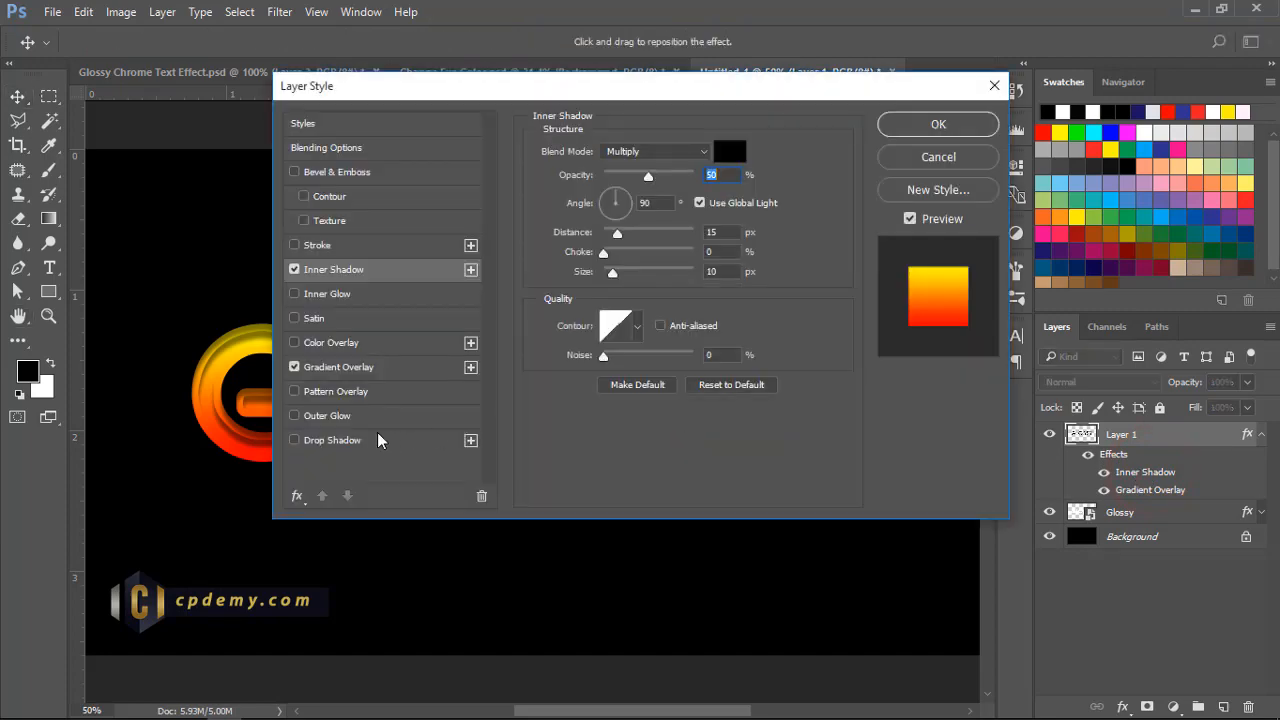
Step: Add a black Linear Burn Drop Shadow to Layer 1 with 75% opacity, 0 px distance, 0% spread and 11 px size, and collapse its effects
left_click(334, 441)
left_click_drag(494, 86, 745, 212)
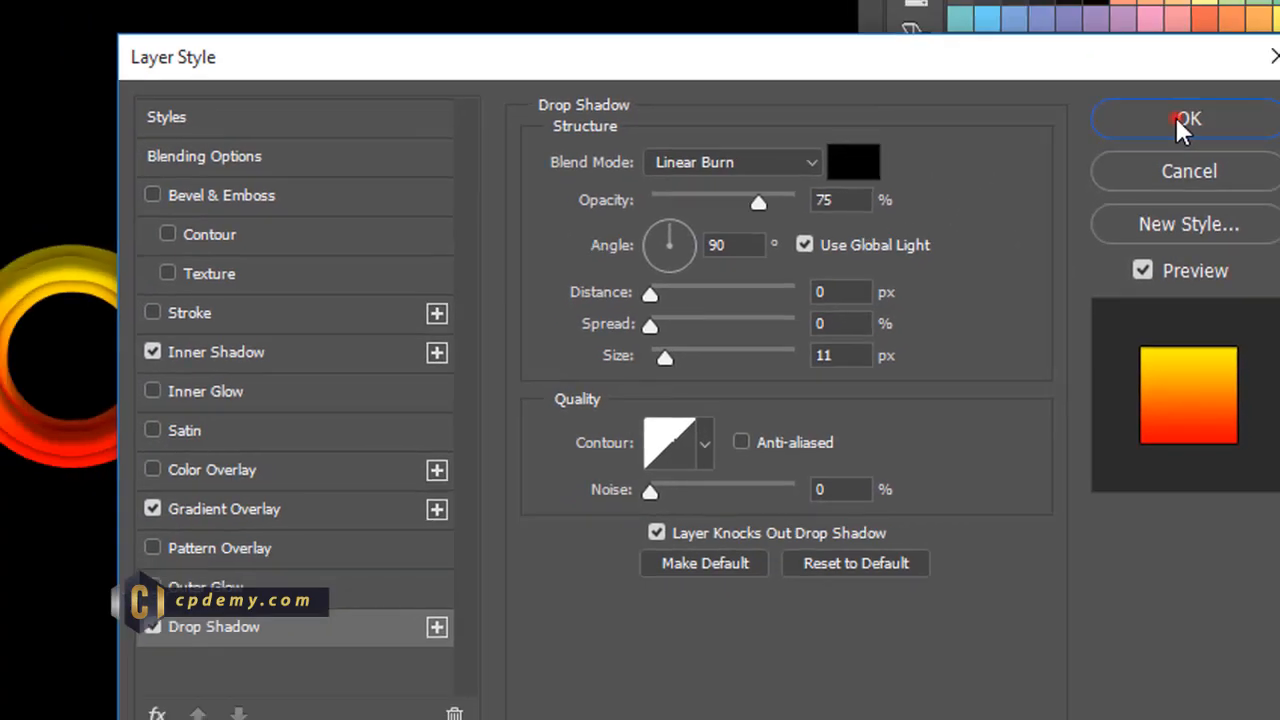
left_click(1185, 72)
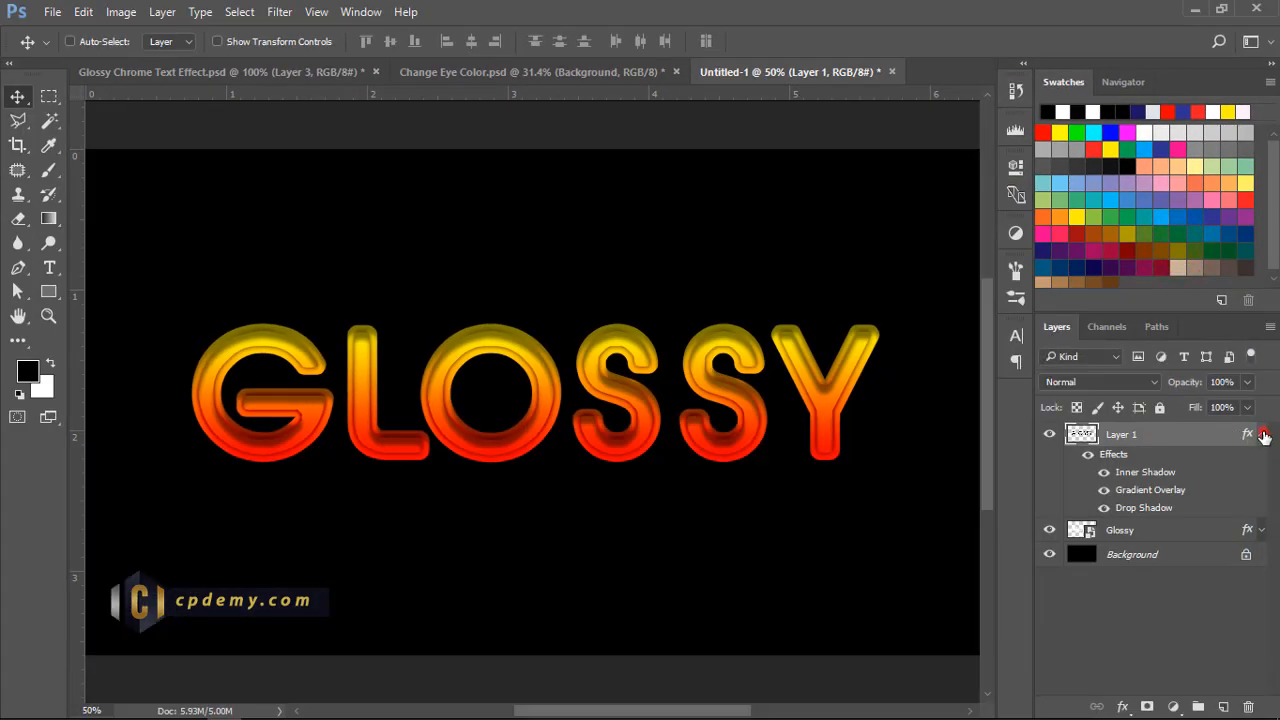
left_click(1263, 435)
Step: Stamp the visible text layers onto a new layer above Layer 1 with the Background hidden, and show the Background again
left_click(1168, 484)
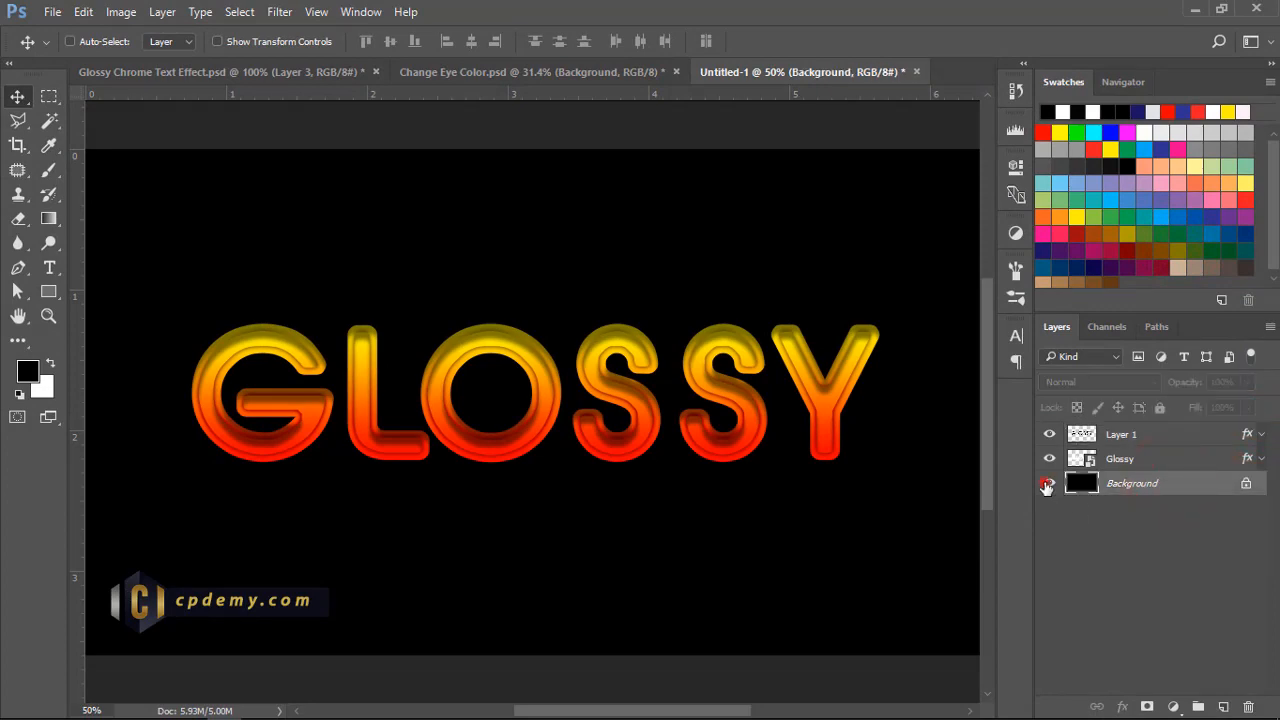
left_click(1047, 485)
left_click(1150, 437)
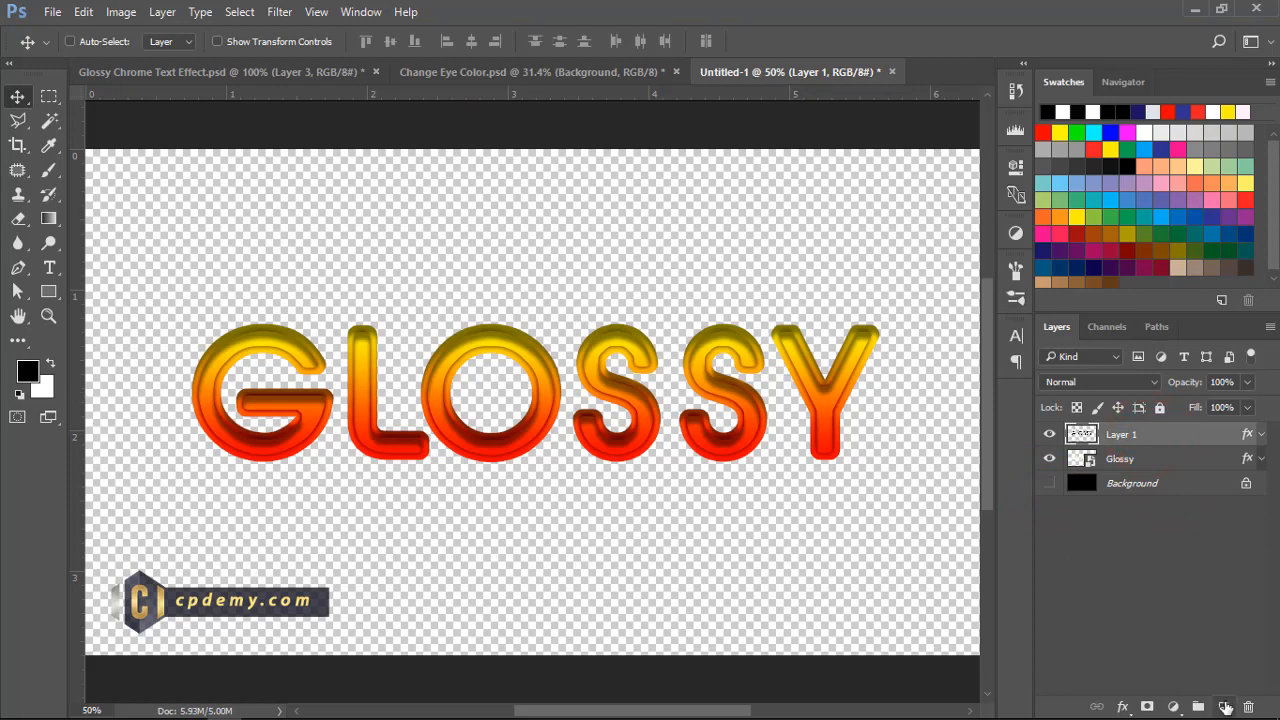
left_click(1225, 706)
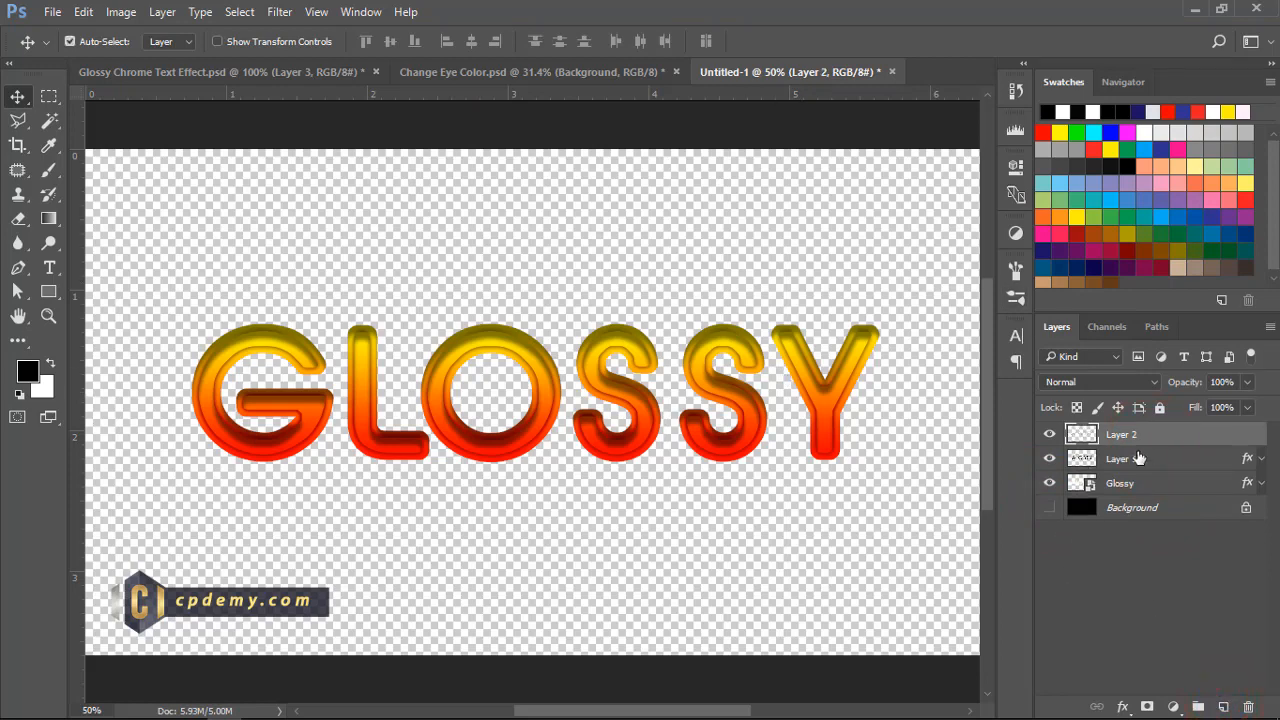
key("ctrl+alt+shift+e")
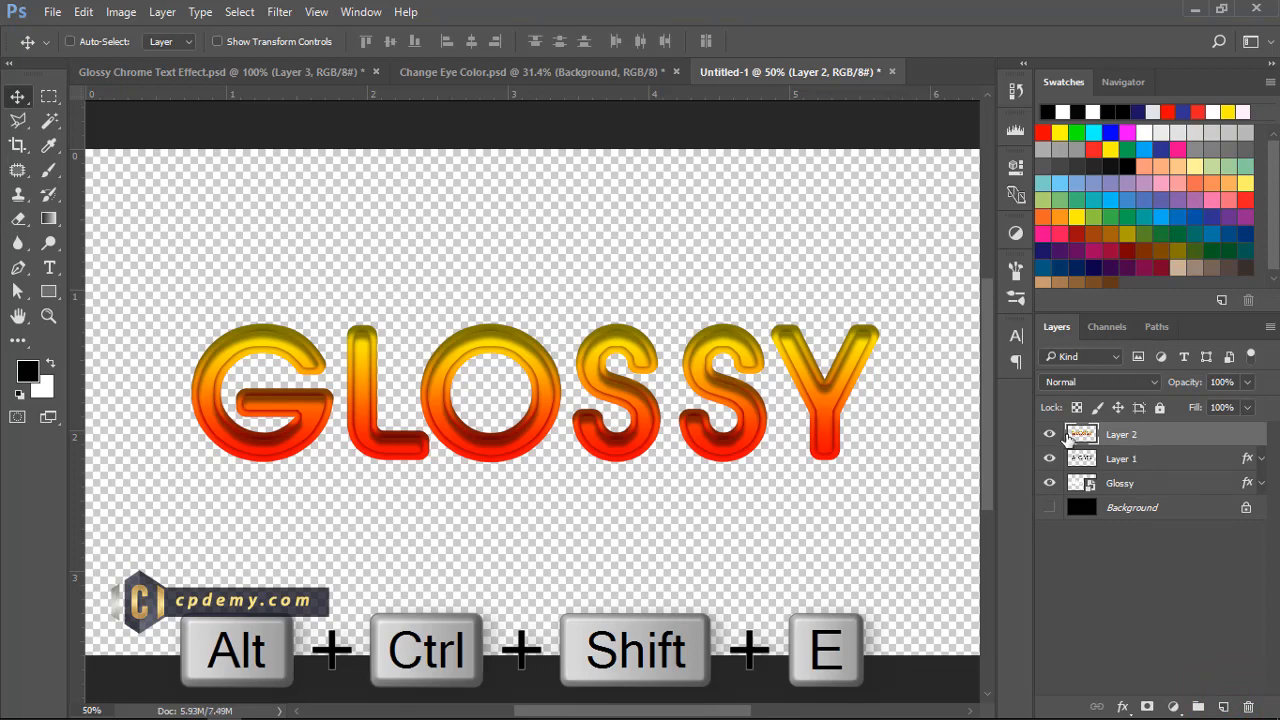
left_click(1049, 507)
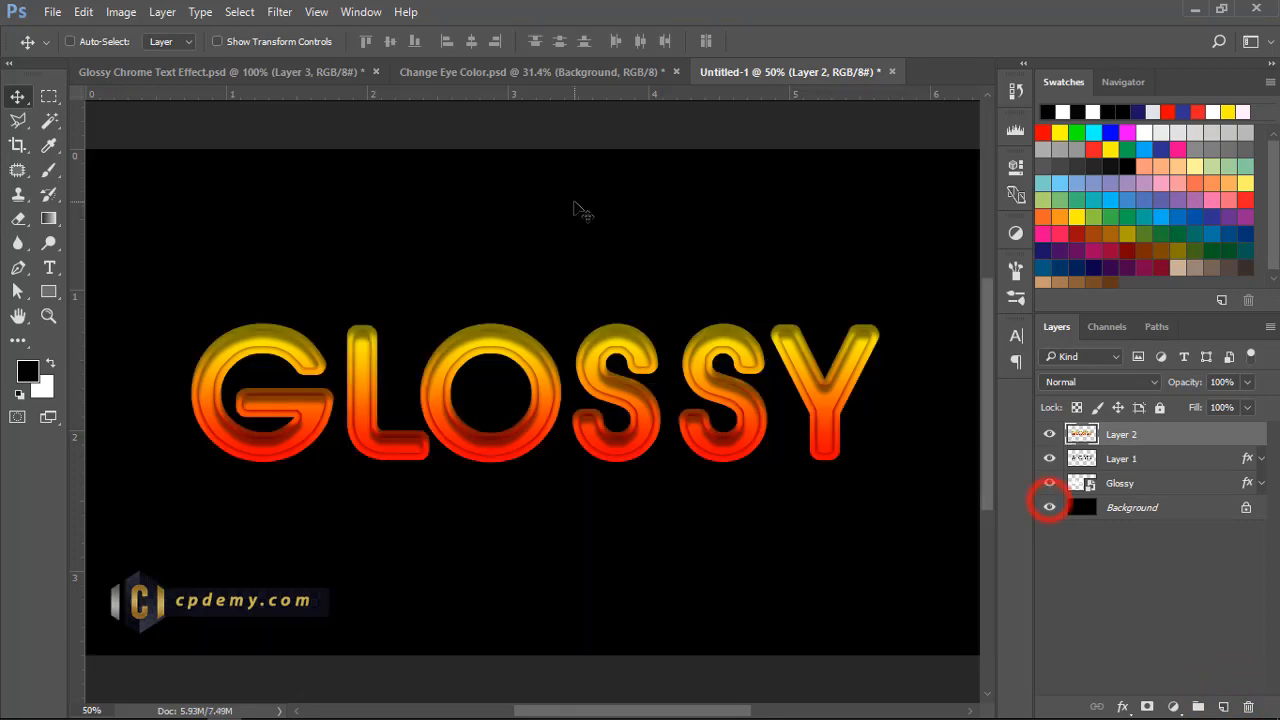
Step: Apply the Sketch Chrome filter to Layer 2 with Detail 1 and Smoothness 0
left_click(281, 12)
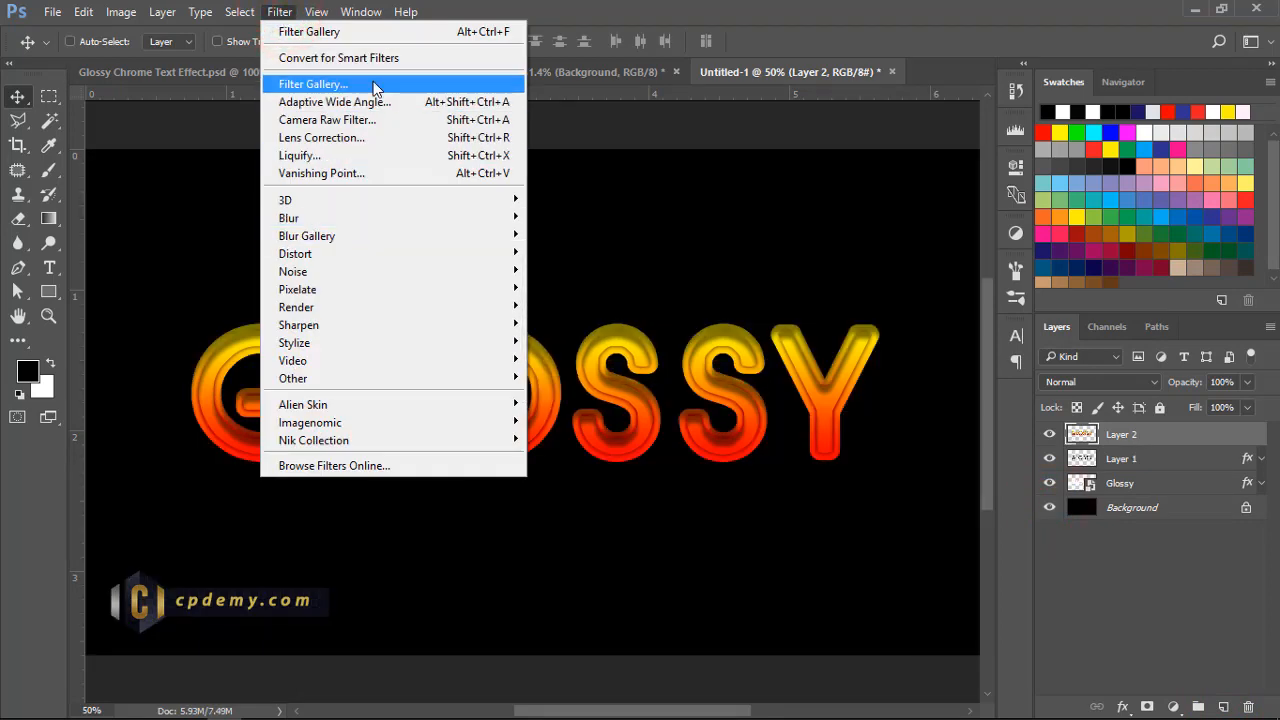
left_click(373, 84)
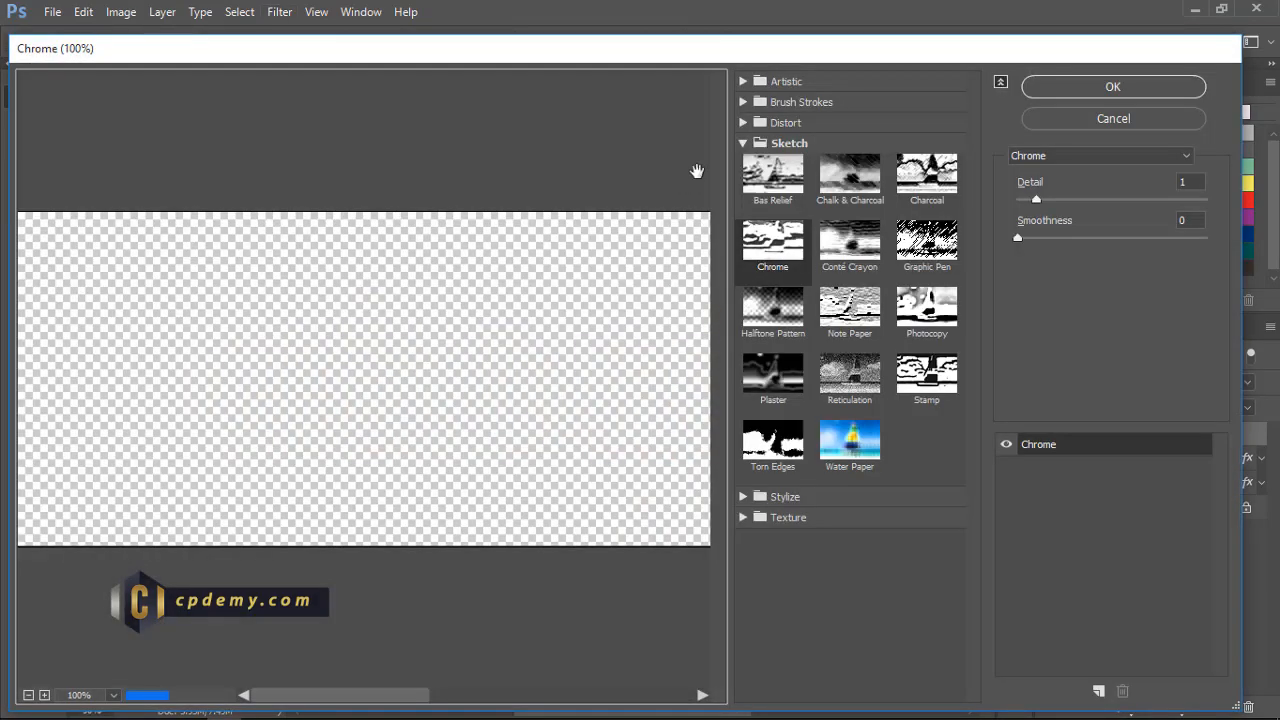
left_click_drag(623, 335, 294, 414)
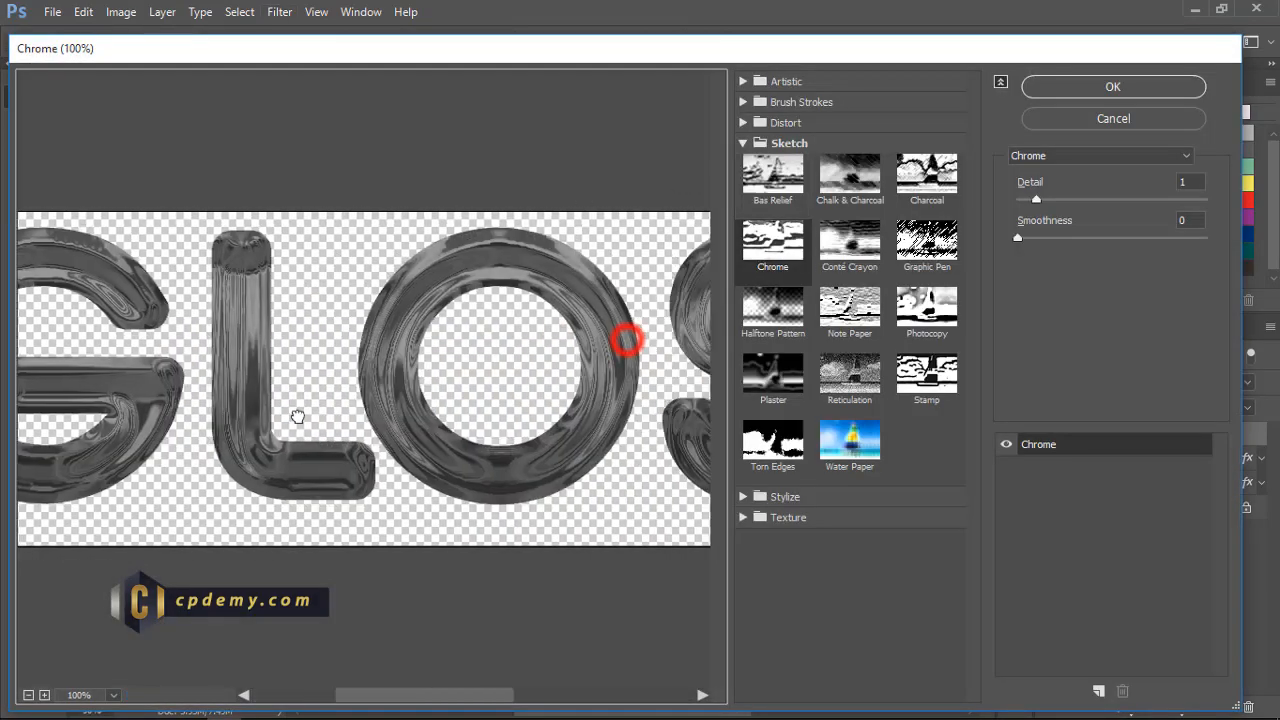
left_click(849, 240)
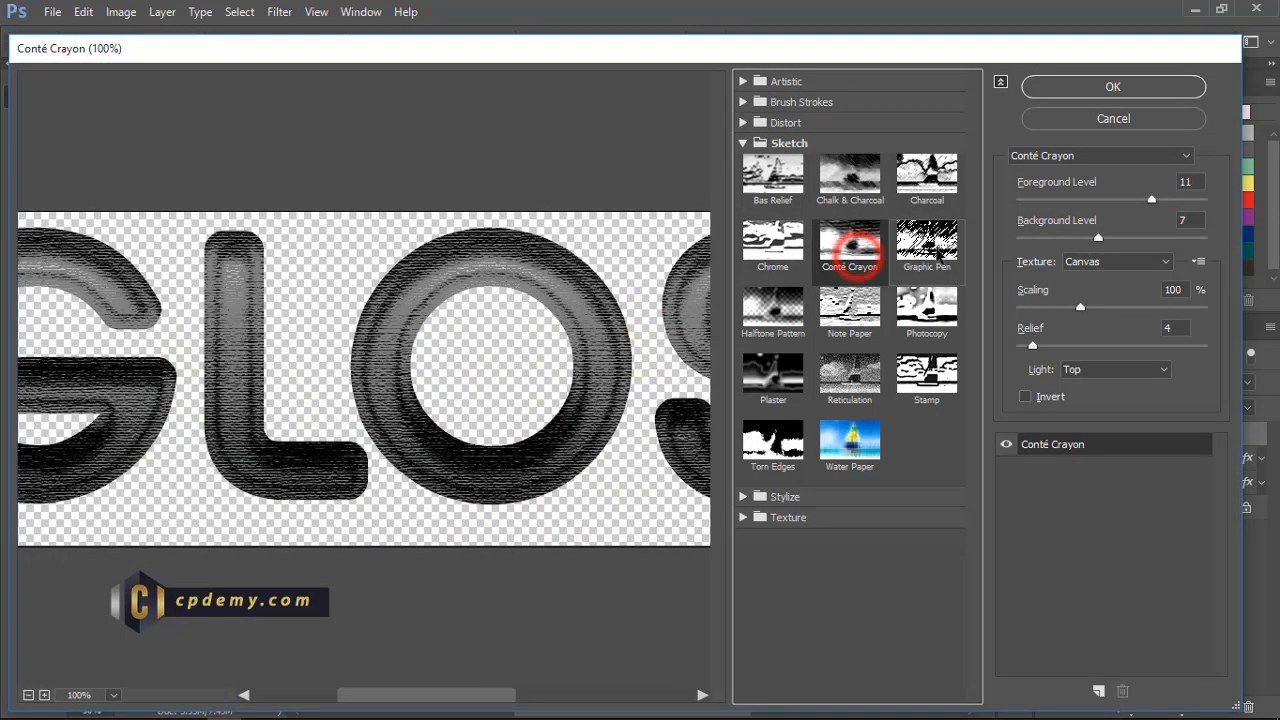
left_click(932, 246)
left_click(772, 242)
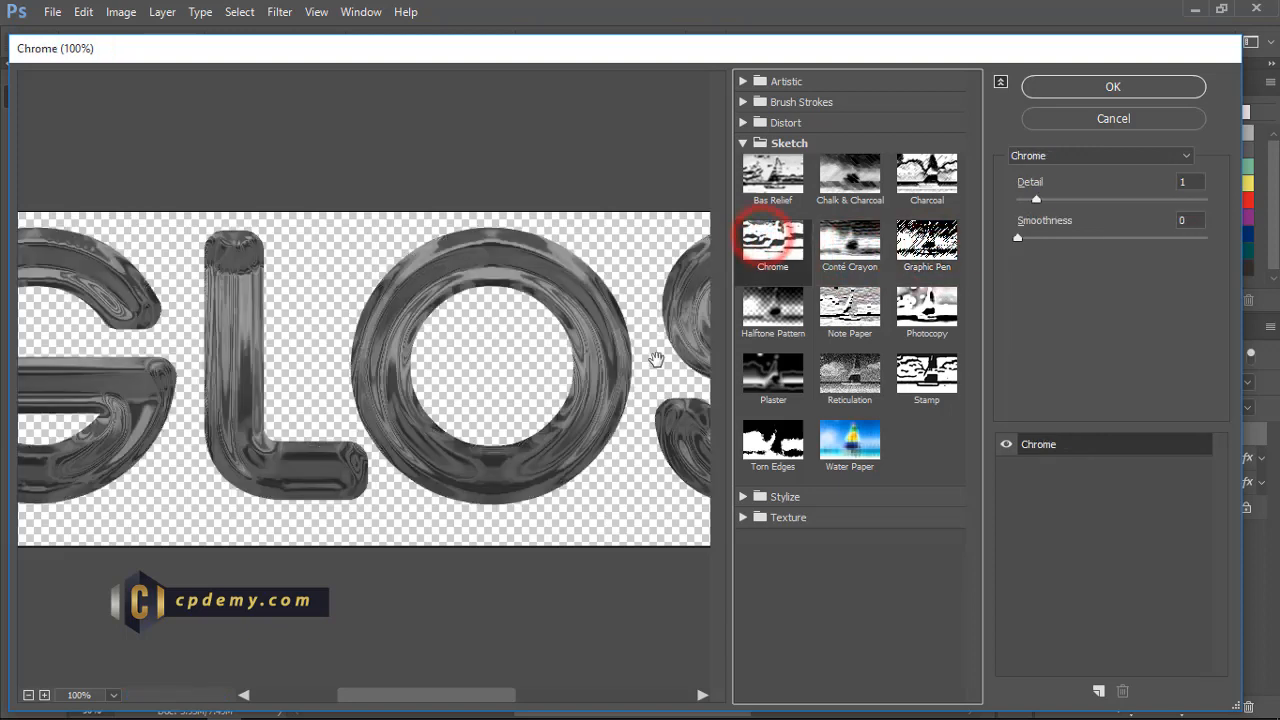
left_click_drag(657, 360, 427, 369)
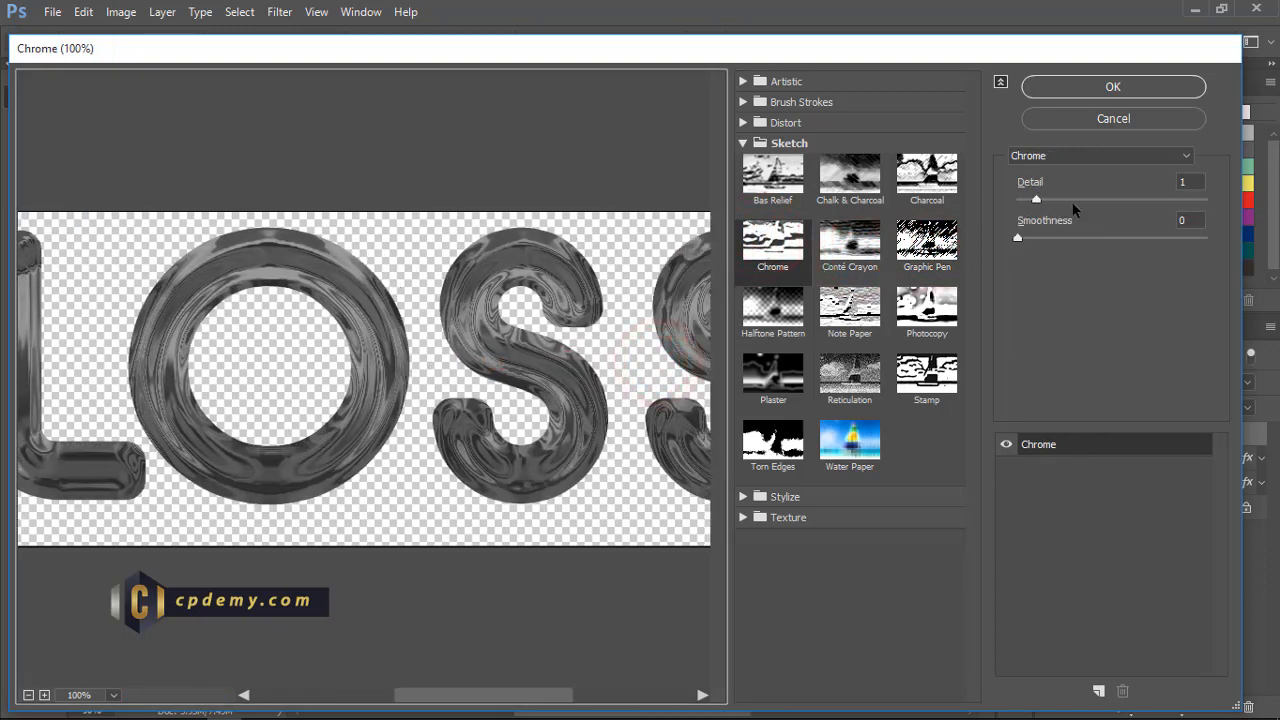
mouse_move(1036, 203)
left_mouse_down()
mouse_move(1066, 200)
mouse_move(1040, 205)
left_mouse_up()
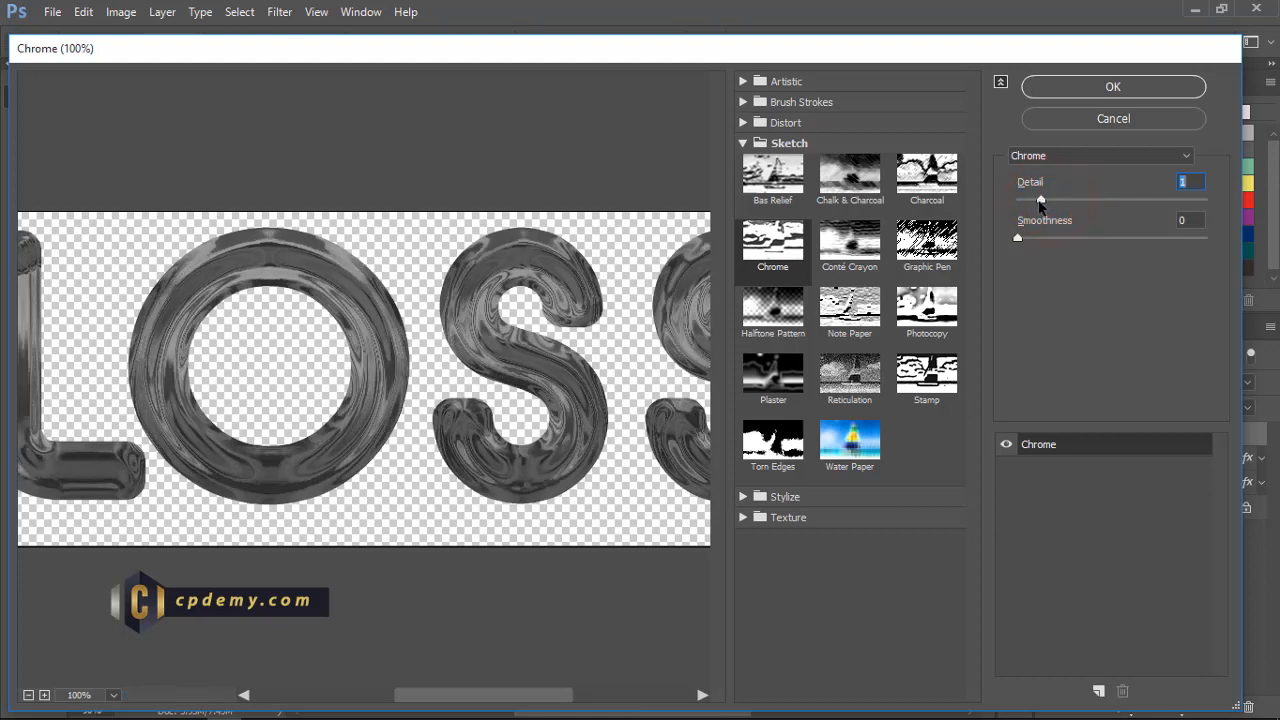
left_click(1076, 84)
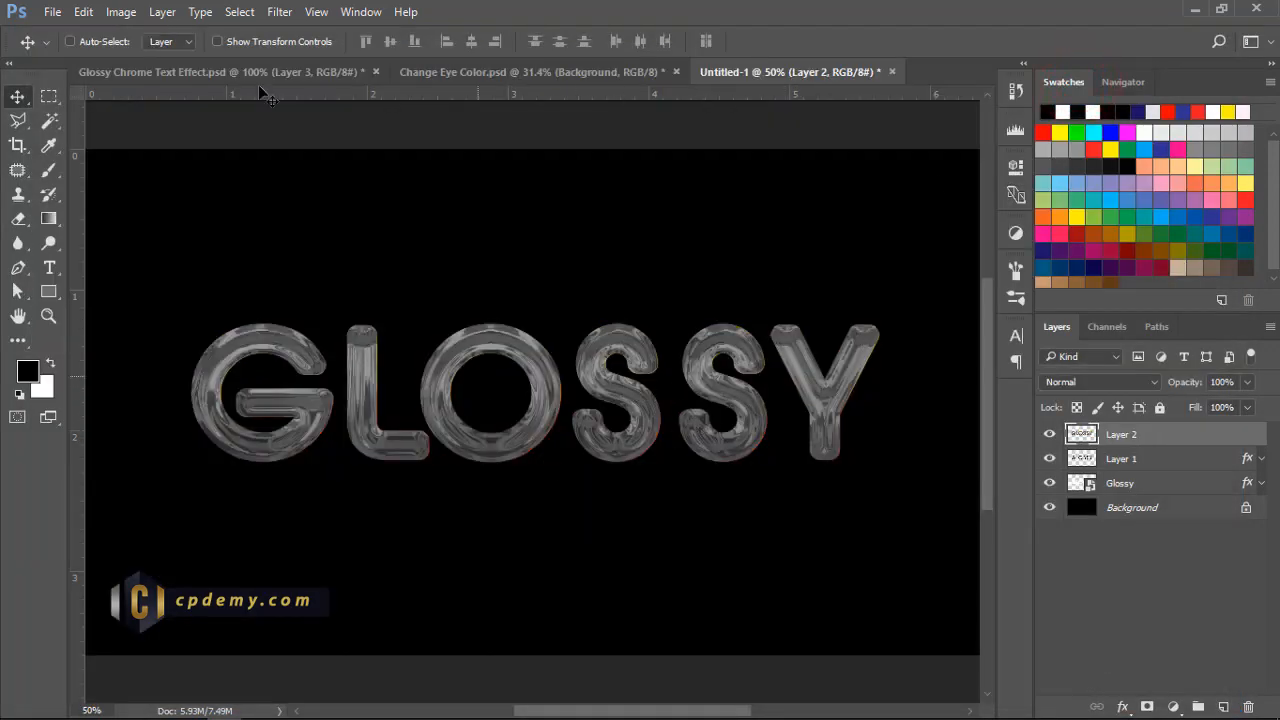
Step: Apply Auto Tone to the chrome-filtered Layer 2
left_click(120, 11)
mouse_move(132, 64)
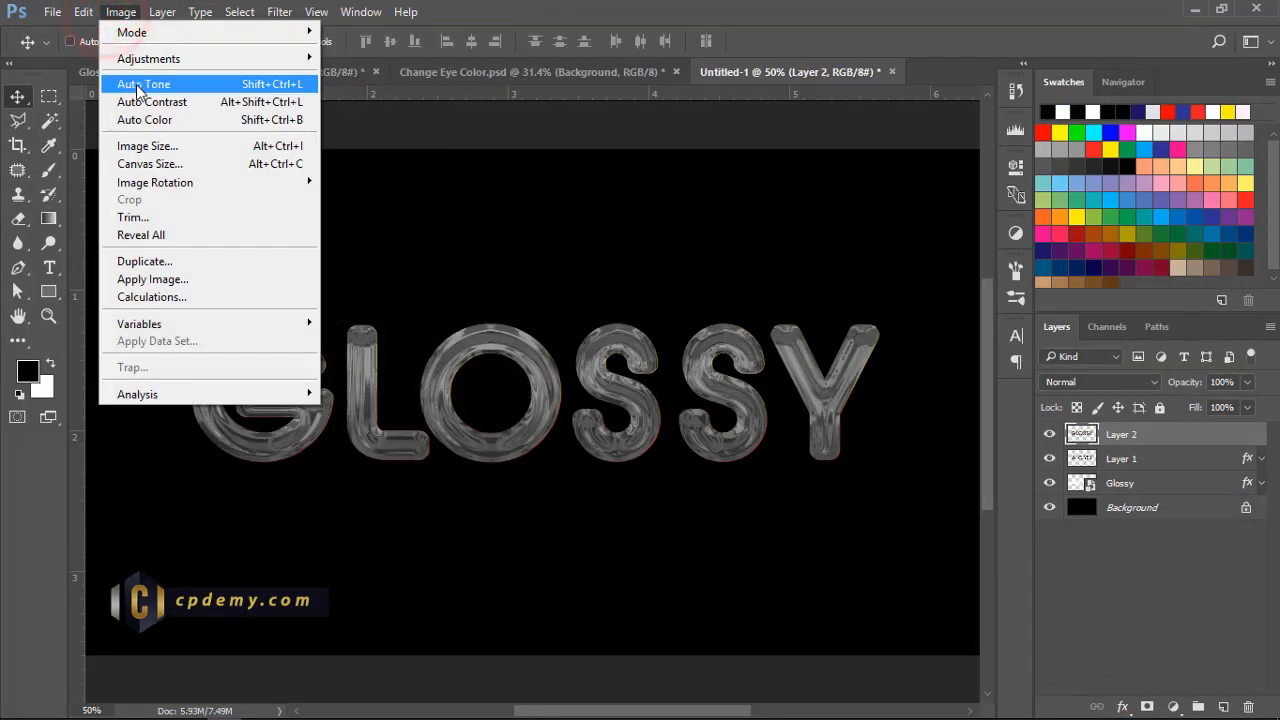
left_click(144, 86)
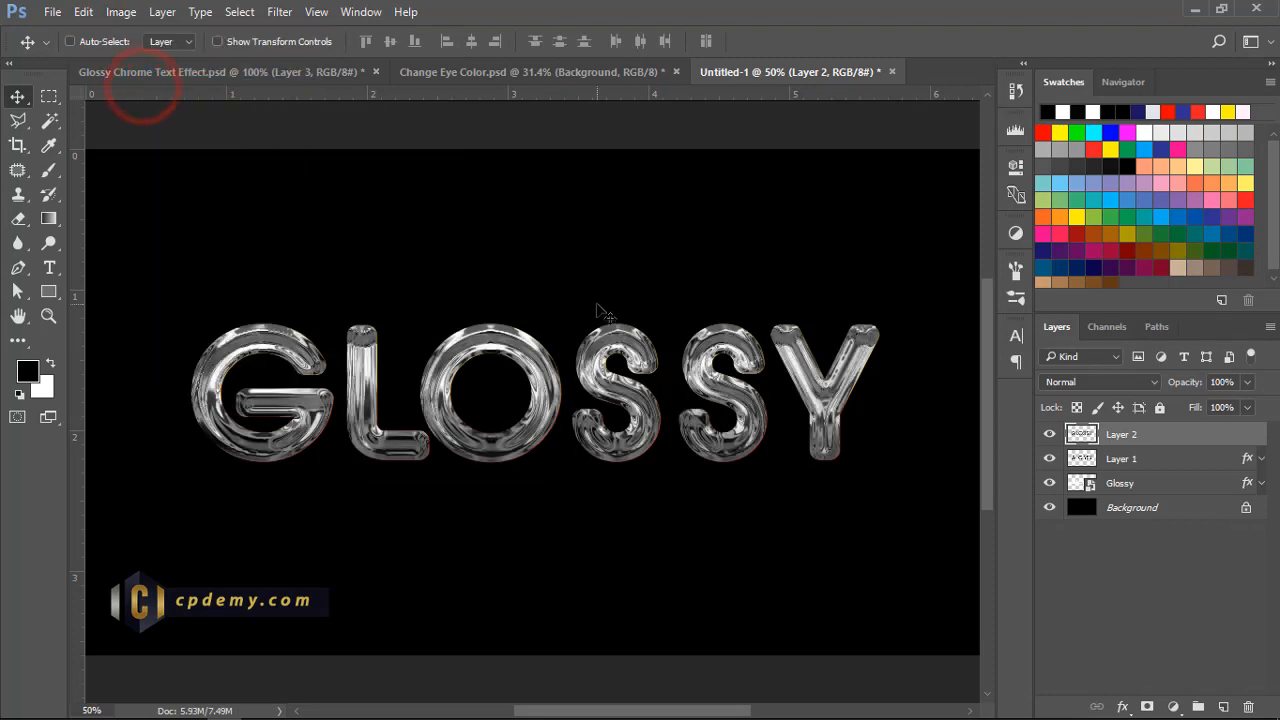
Step: Set Layer 2's blend mode to Linear Light
left_click(48, 316)
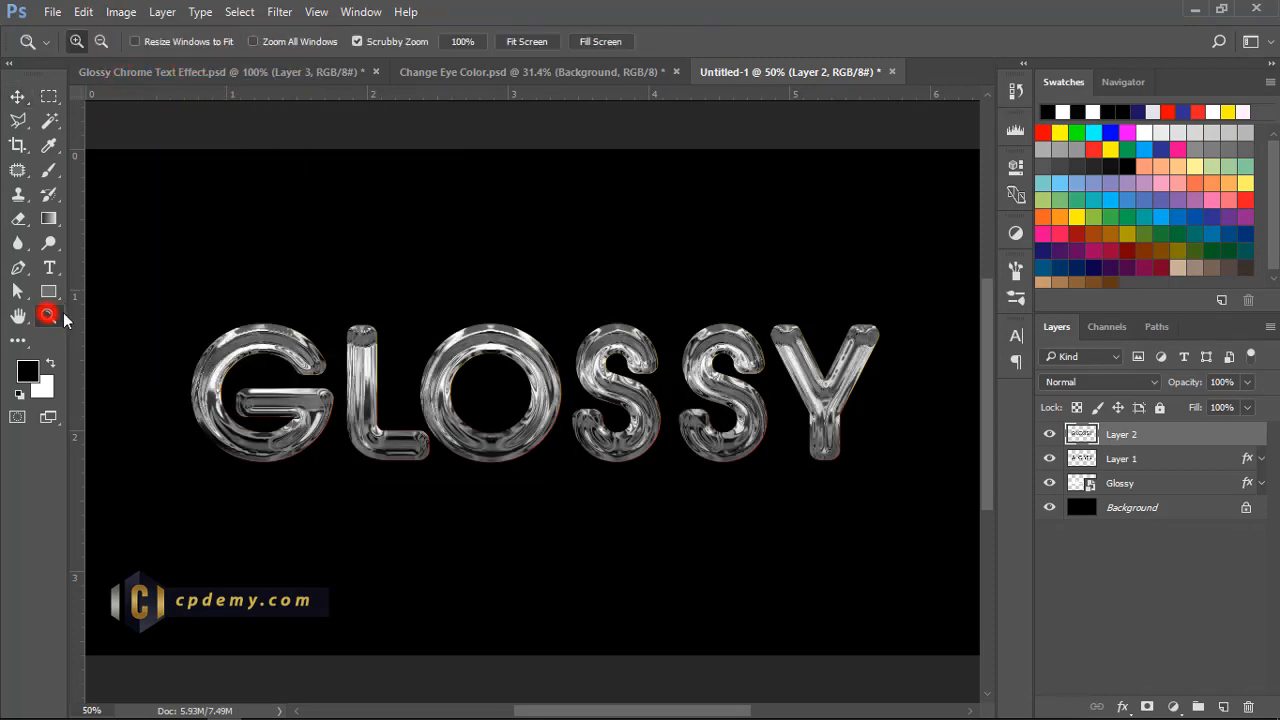
left_click(538, 337)
left_click(595, 435)
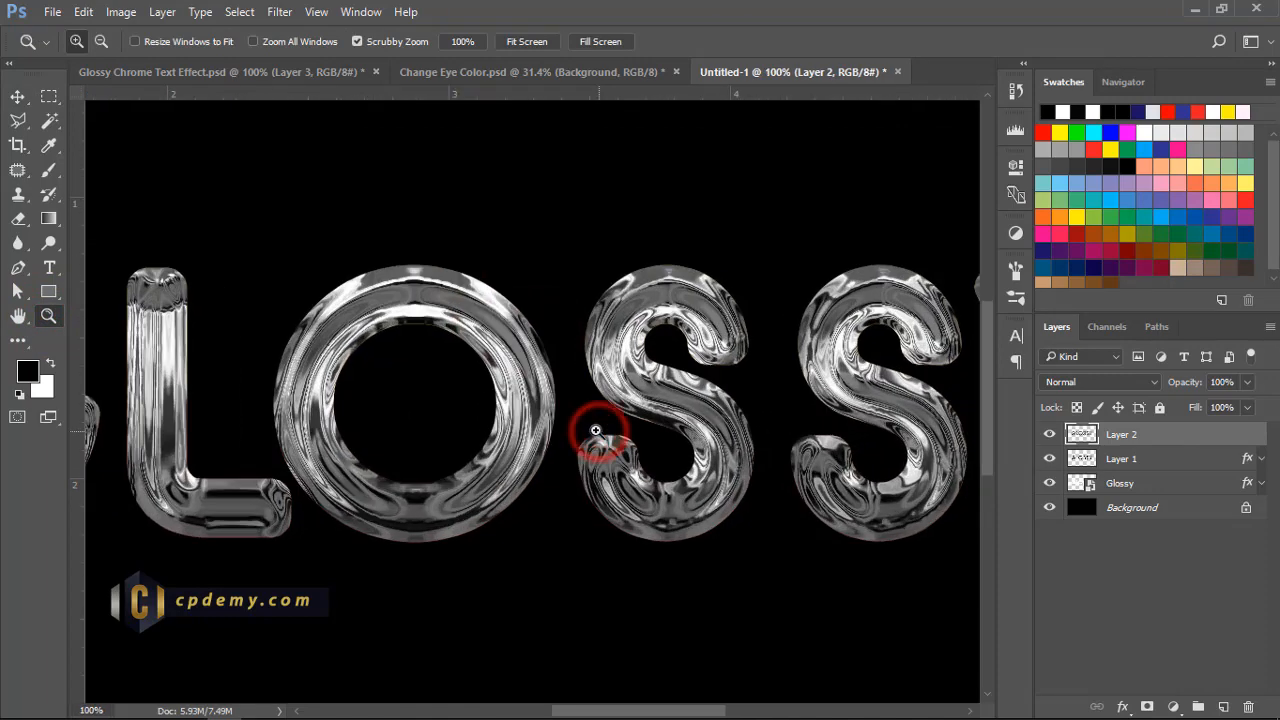
left_click(1093, 383)
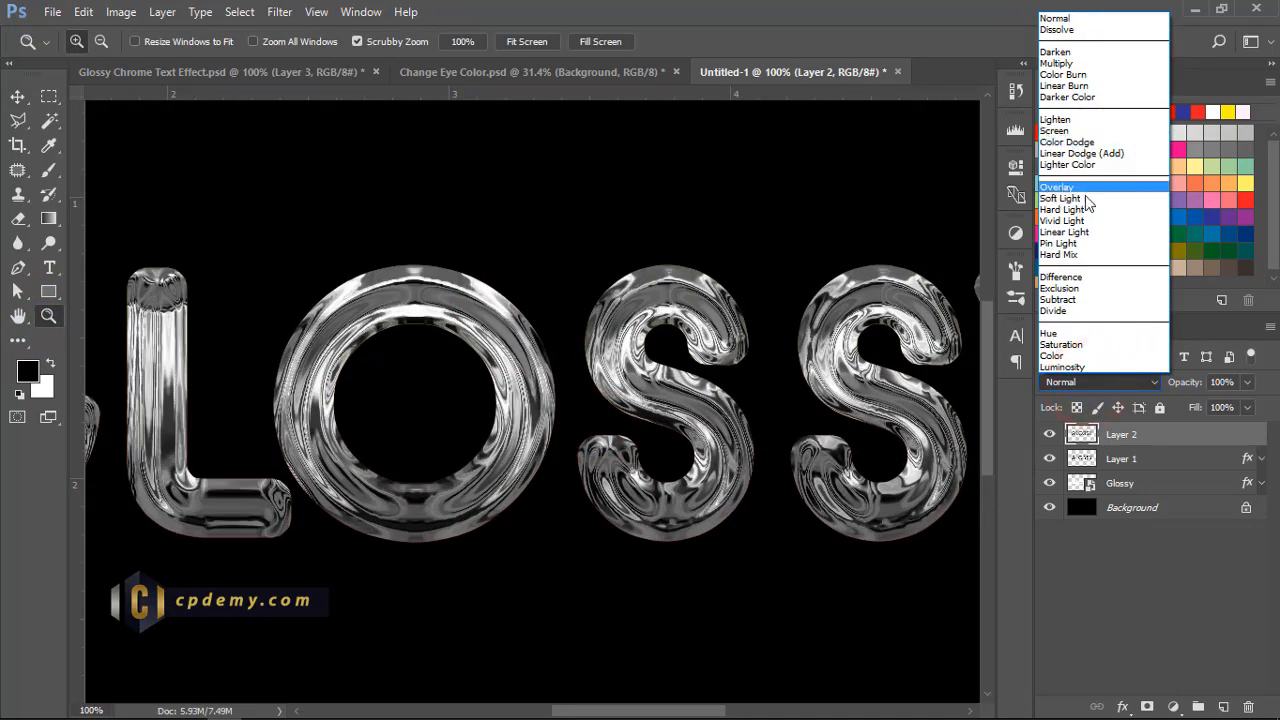
left_click(1085, 231)
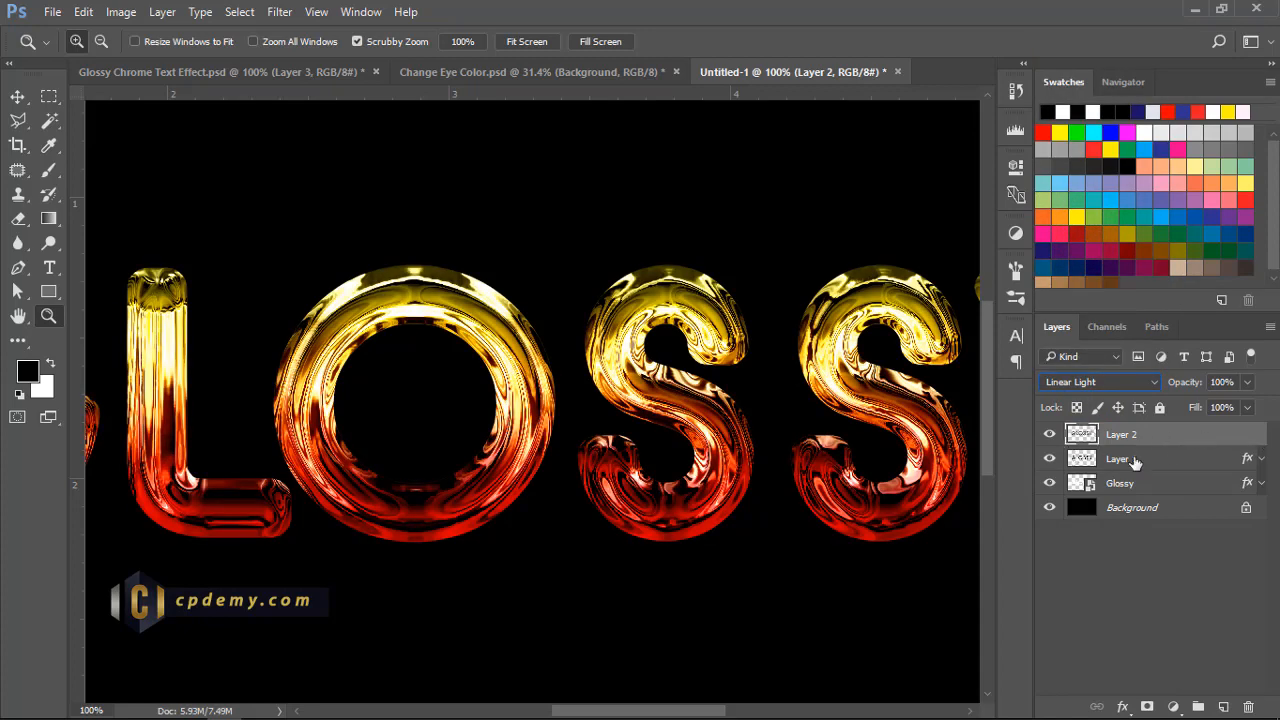
Step: Check the finished design in Glossy Chrome Text Effect.psd, then return to Untitled-1 and duplicate its Background layer
left_click(213, 72)
key("ctrl+0")
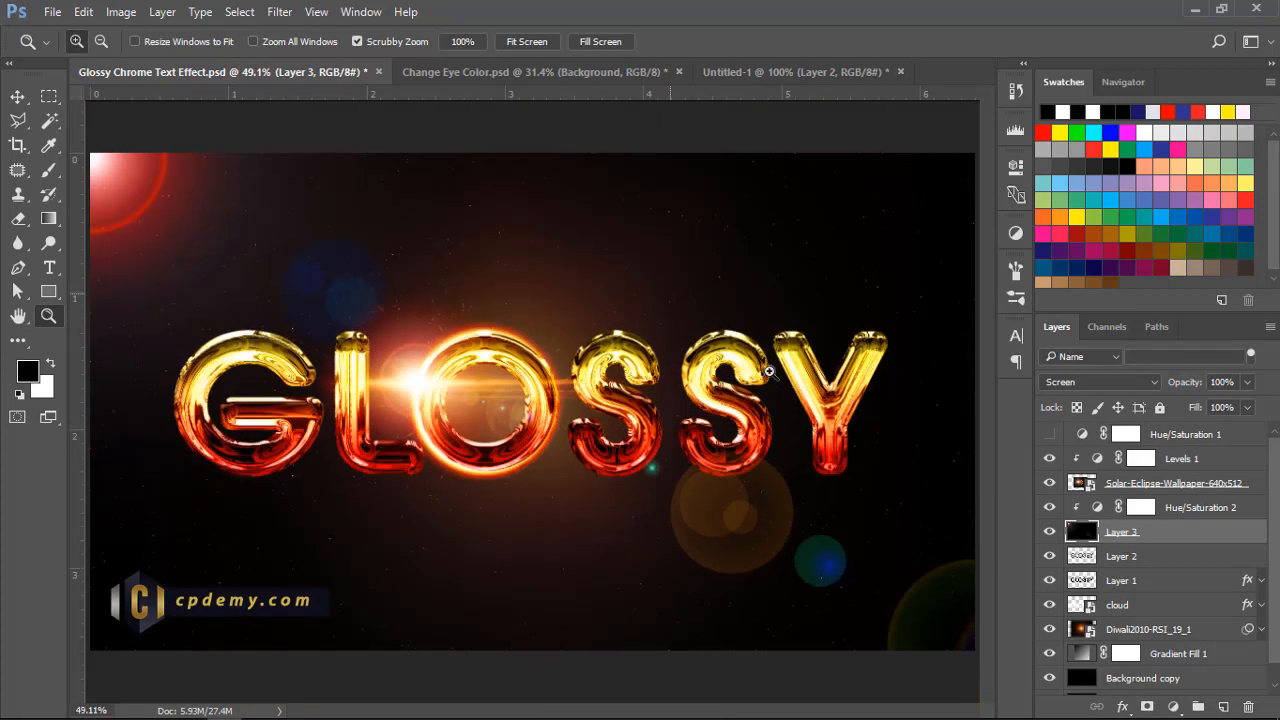
left_click(781, 75)
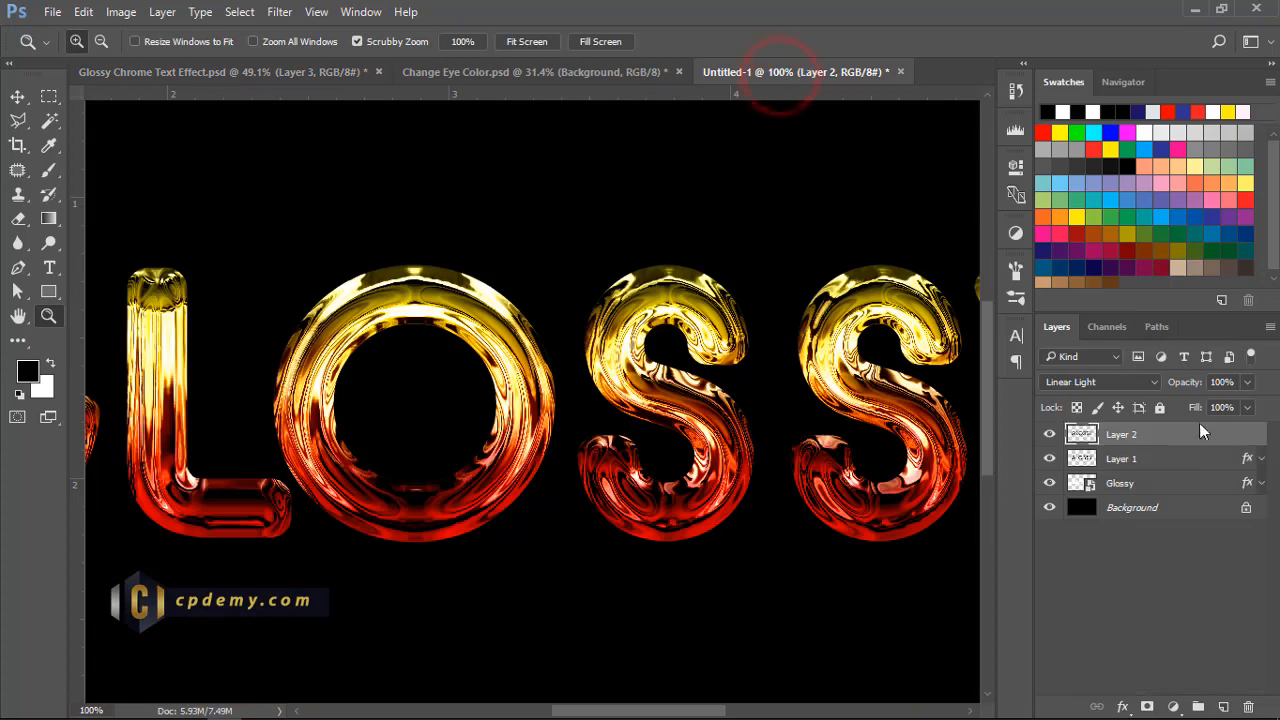
left_click(1140, 509)
key("ctrl+j")
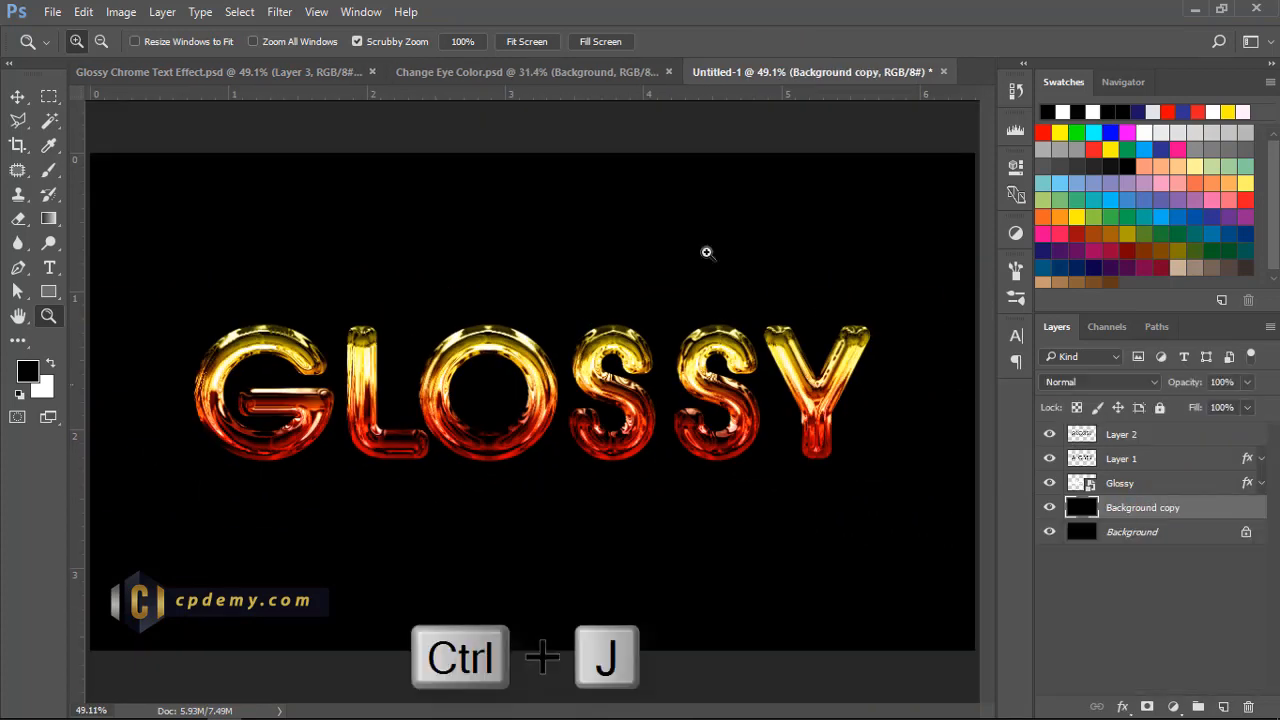
Step: Add 50% Gaussian monochromatic noise to the Background copy layer
left_click(282, 11)
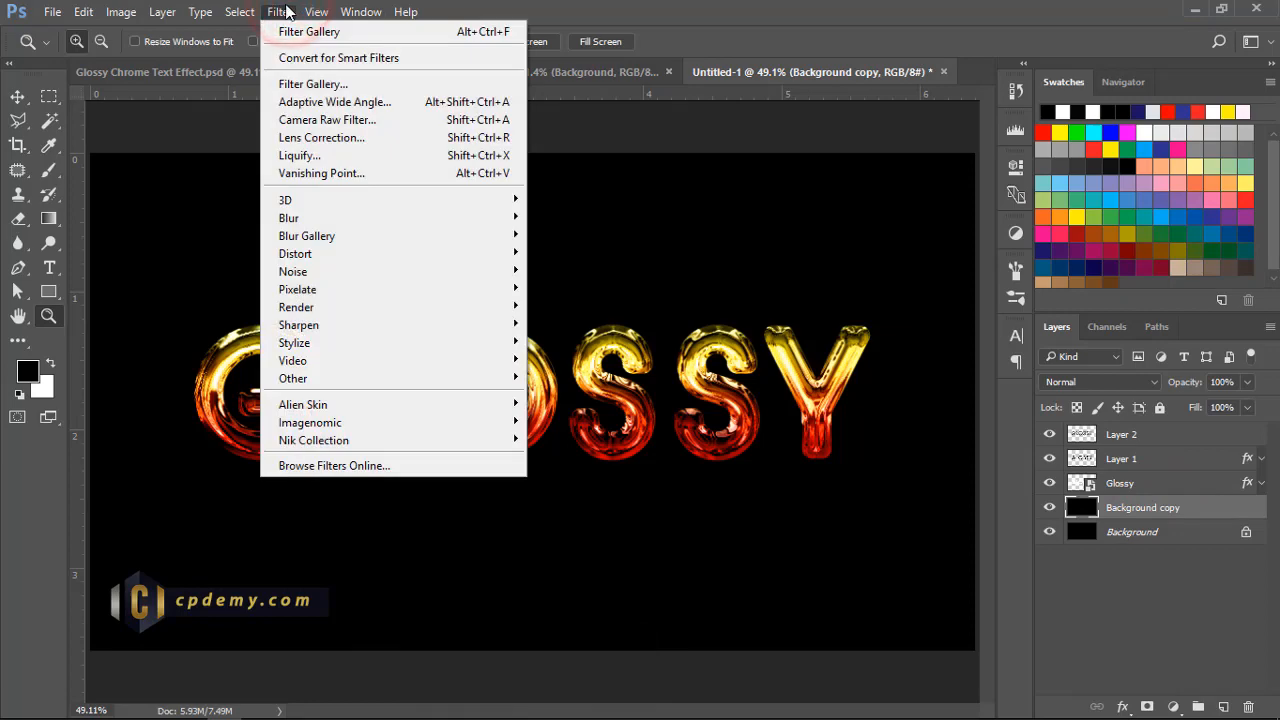
mouse_move(420, 276)
left_click(549, 271)
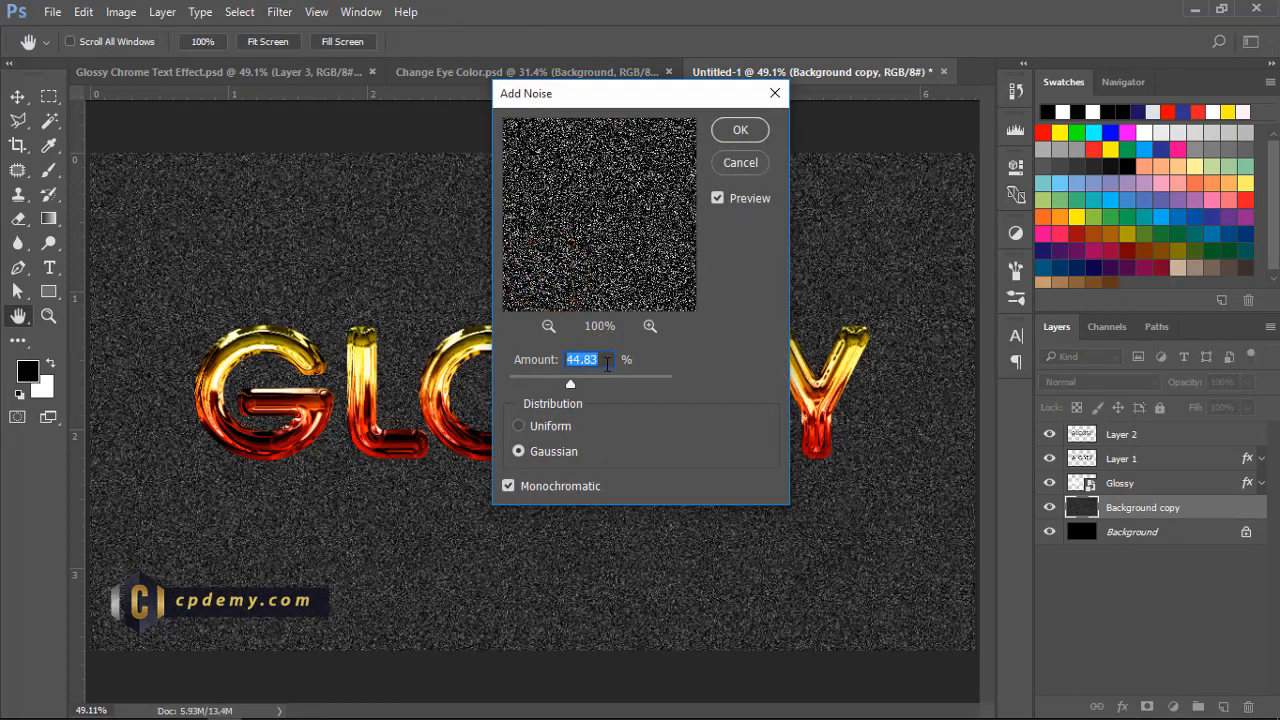
type("50")
left_click(740, 131)
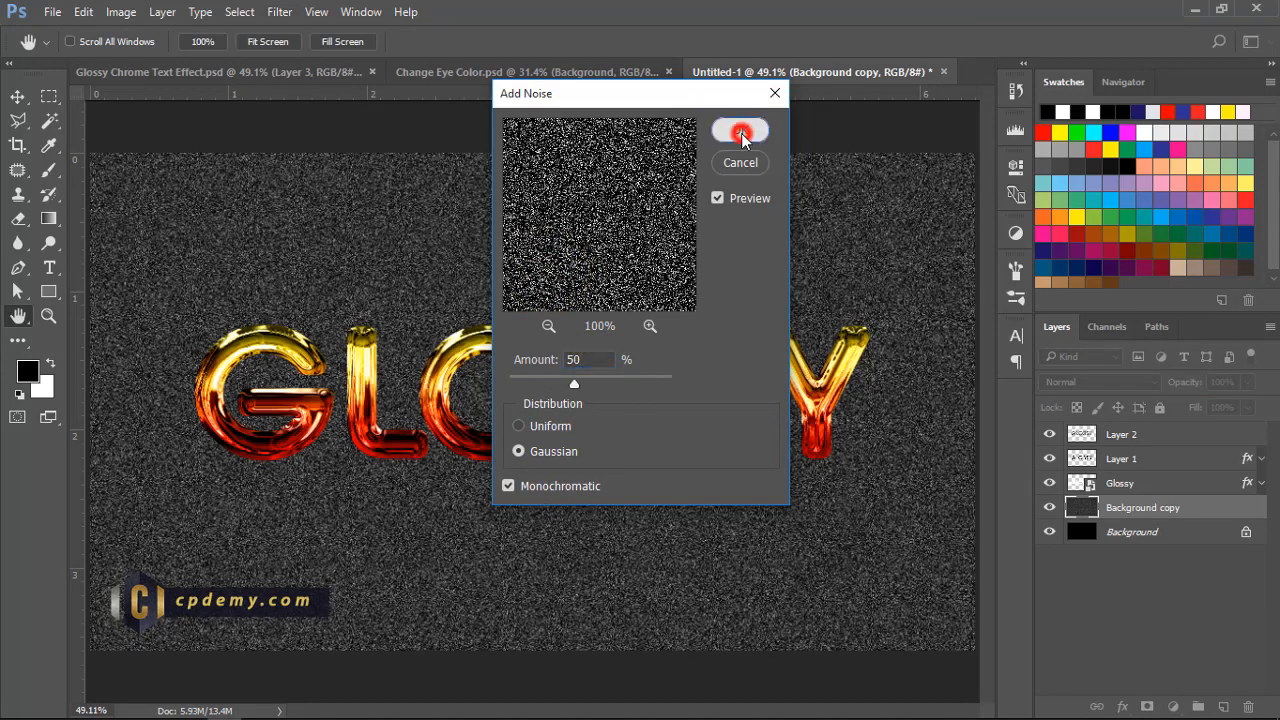
key("z")
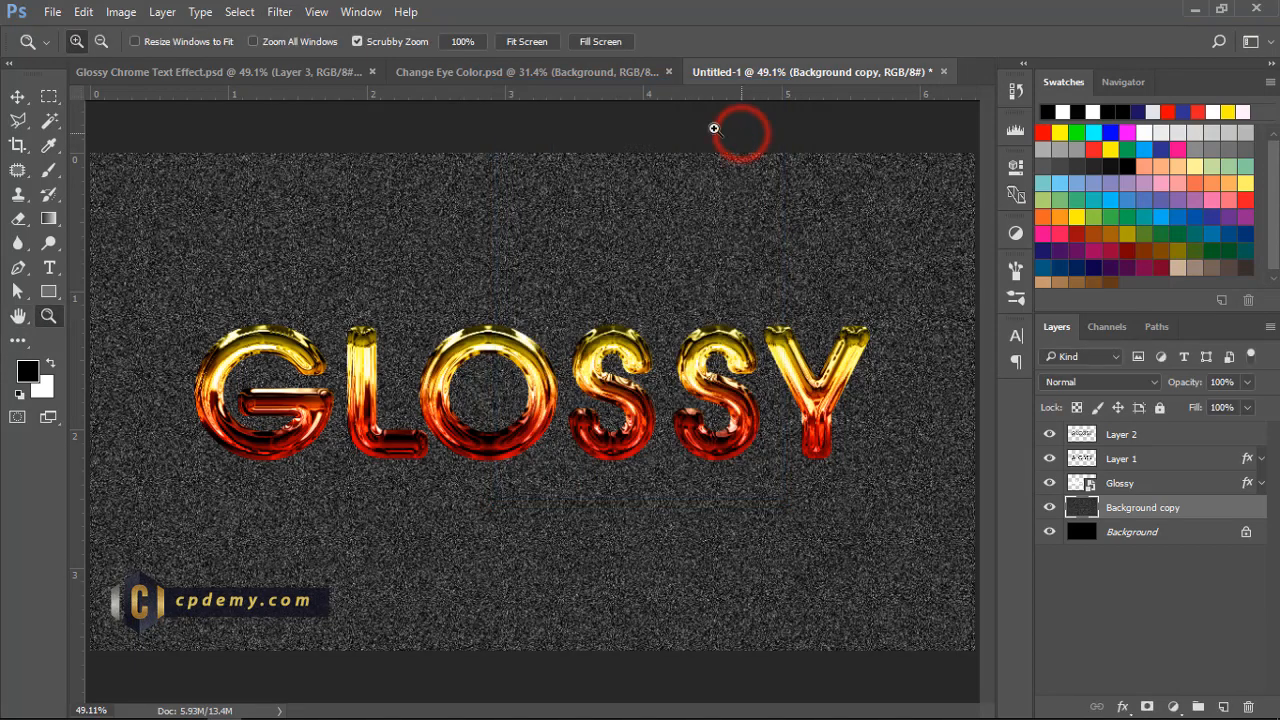
Step: Apply a Gaussian Blur with a 0.5-pixel radius to the noise on the Background copy layer
left_click(278, 14)
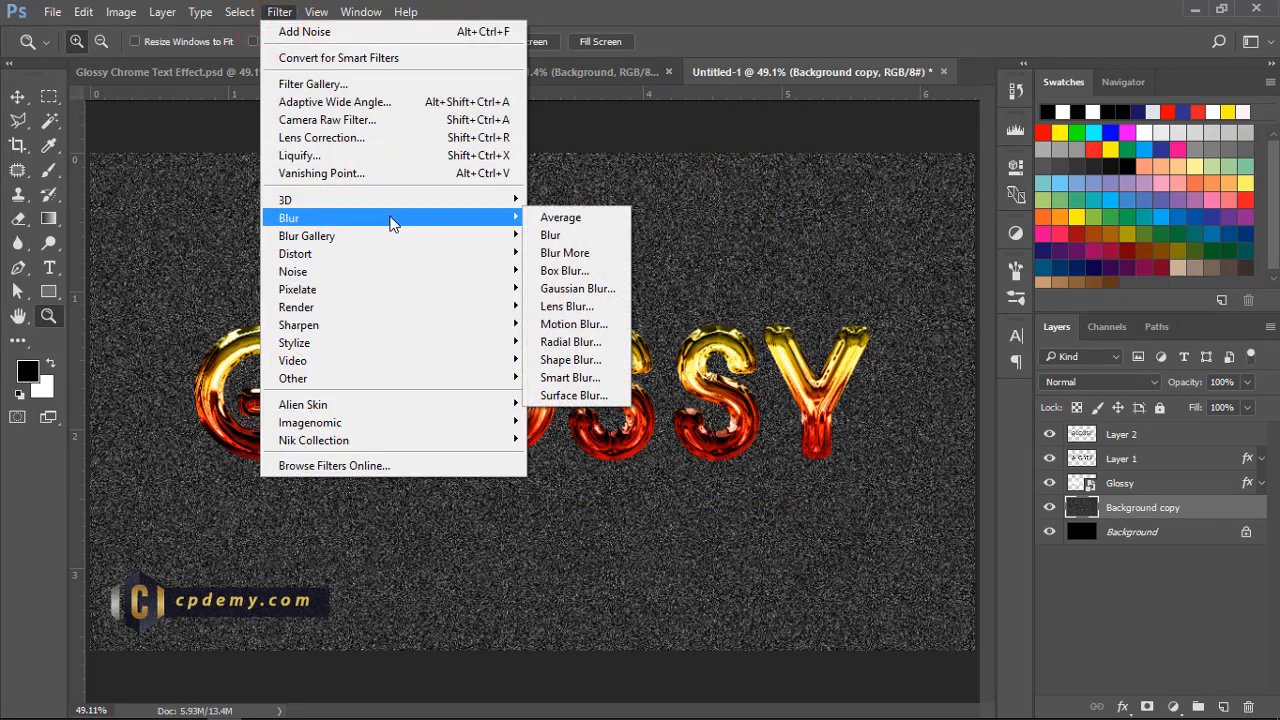
mouse_move(400, 236)
left_click(598, 287)
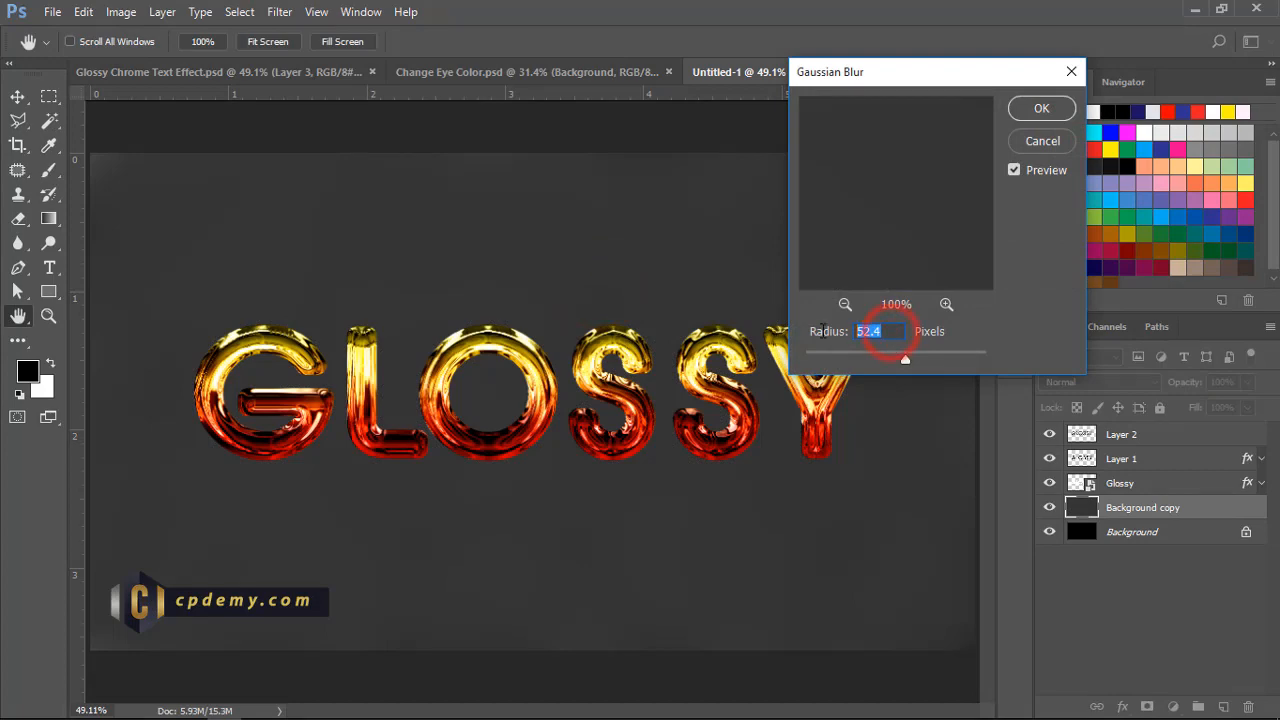
type("0.5")
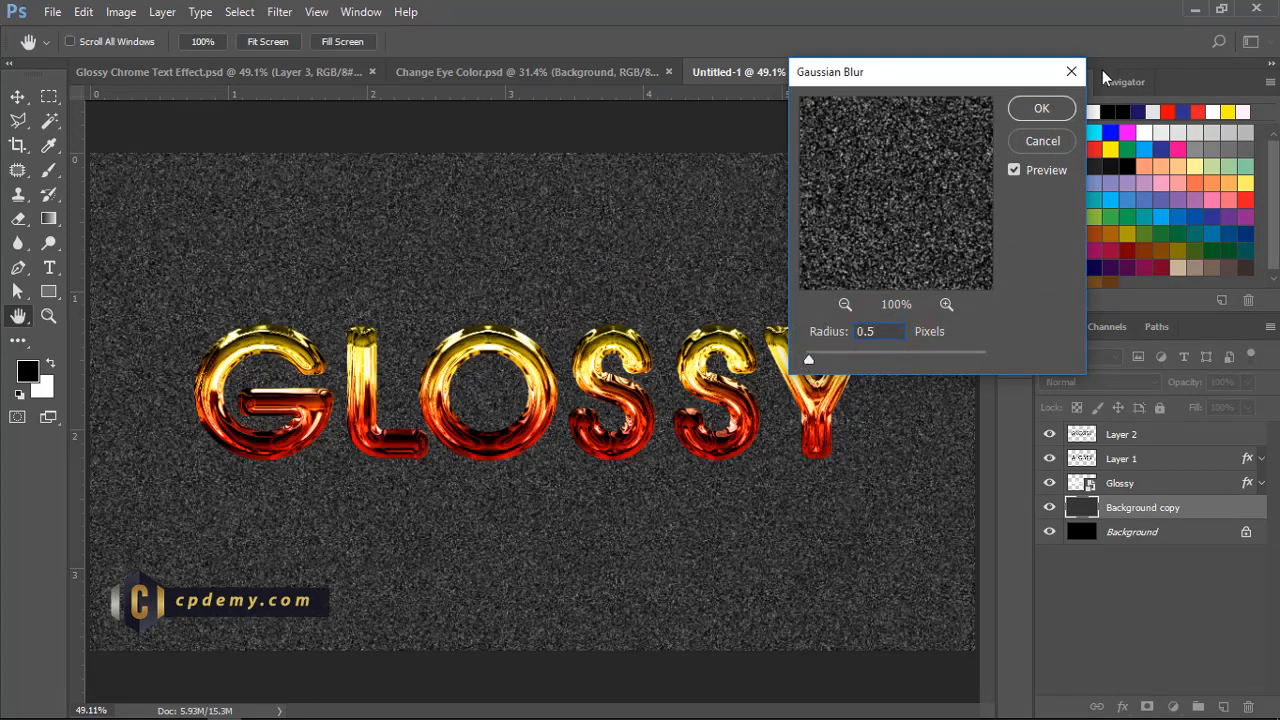
left_click(1031, 110)
key("z")
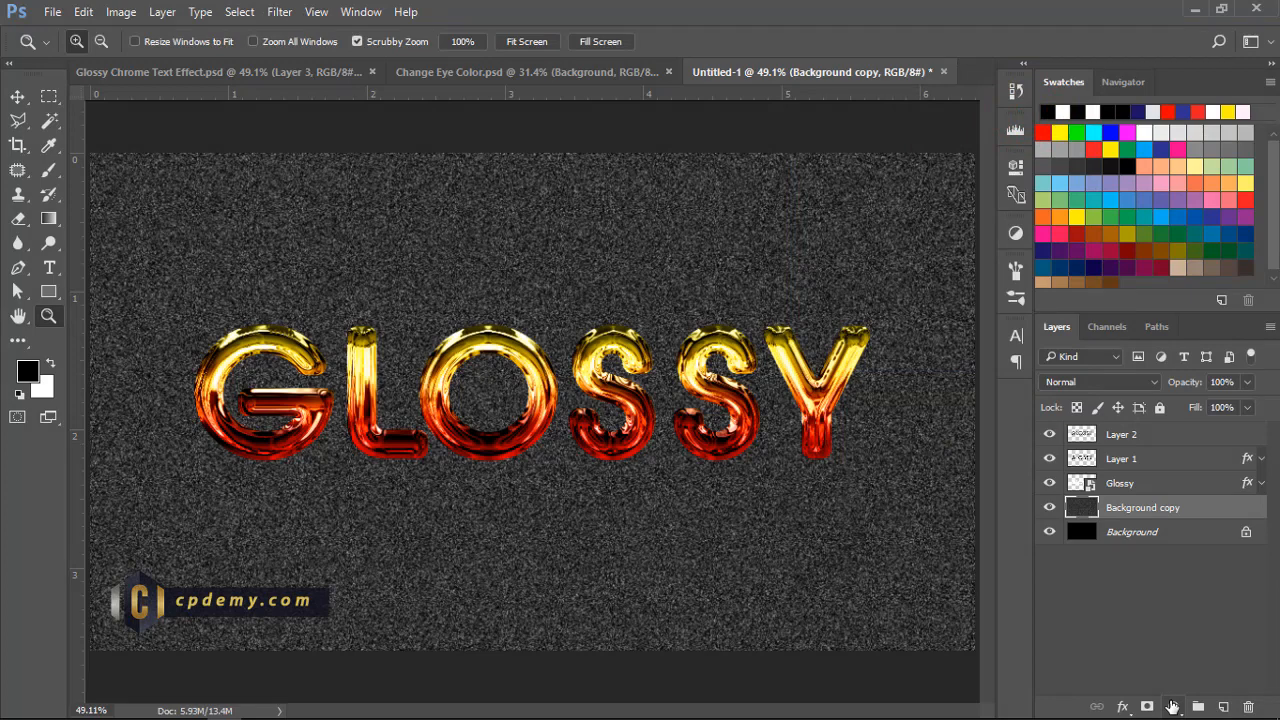
Step: Adjust the Levels of the Background copy layer to input values 145, 1.00 and 172, leaving sparse stars
left_click(118, 12)
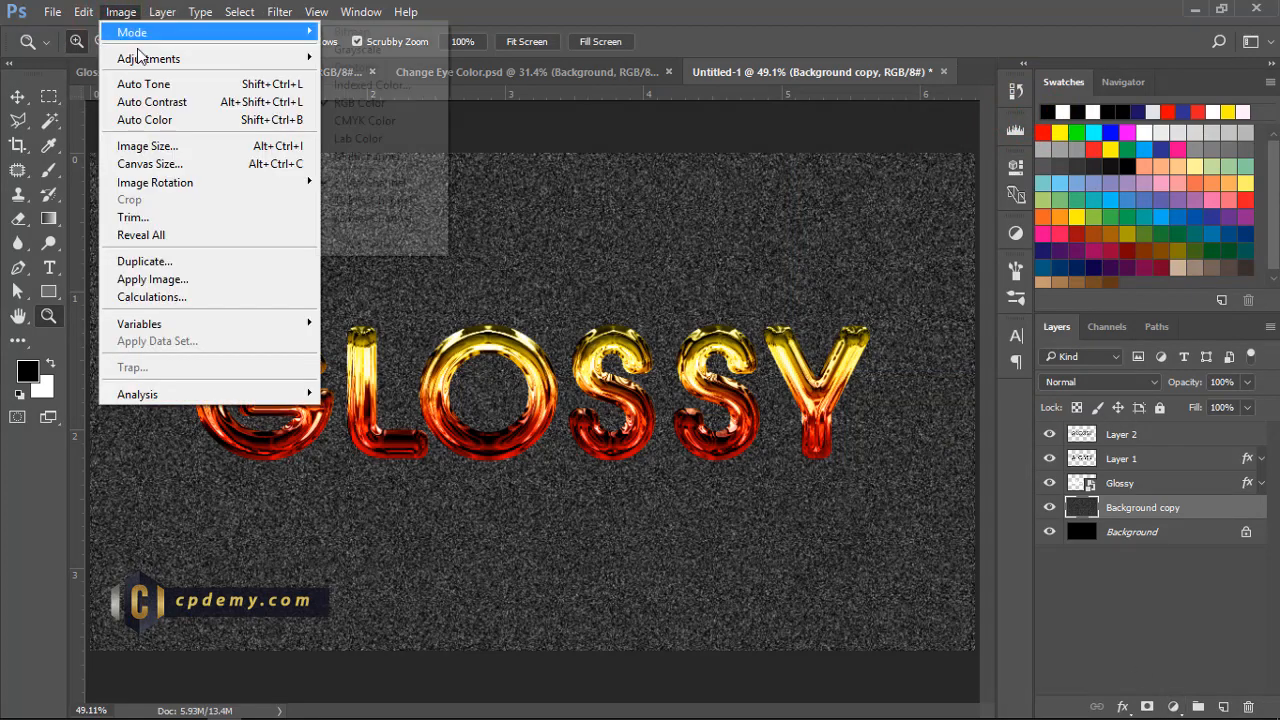
mouse_move(194, 62)
left_click(397, 80)
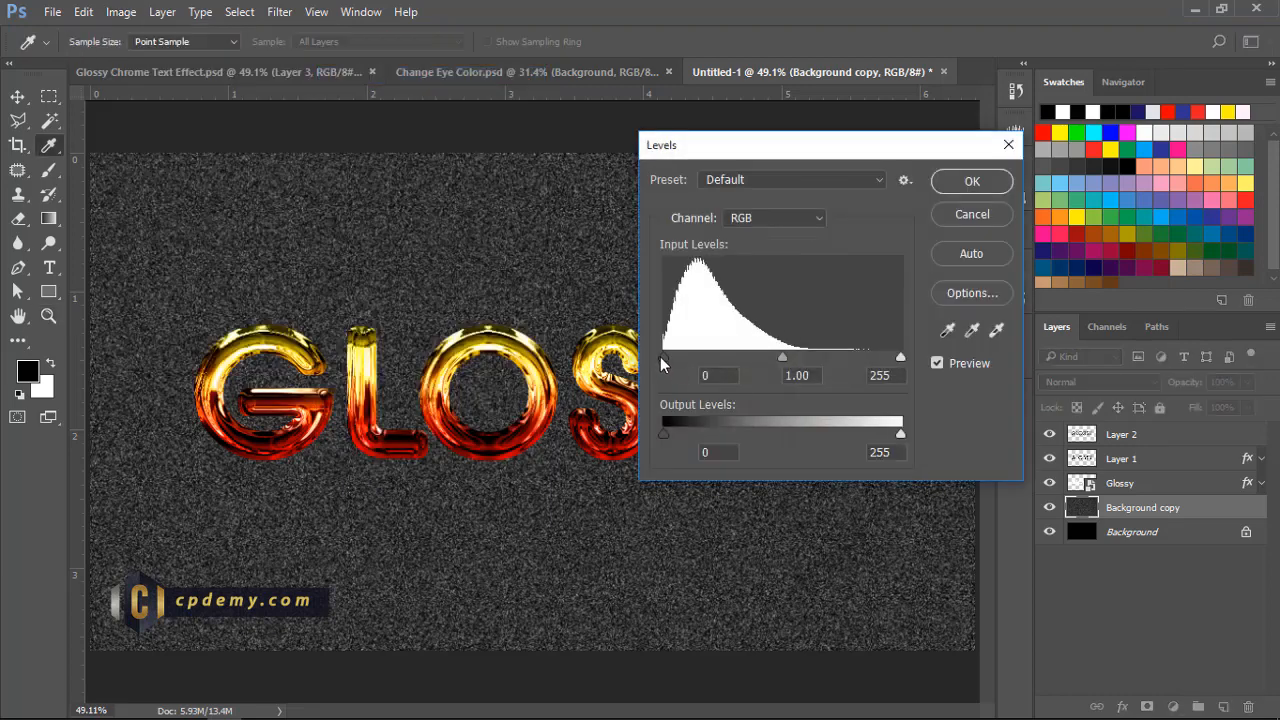
left_click_drag(663, 357, 800, 359)
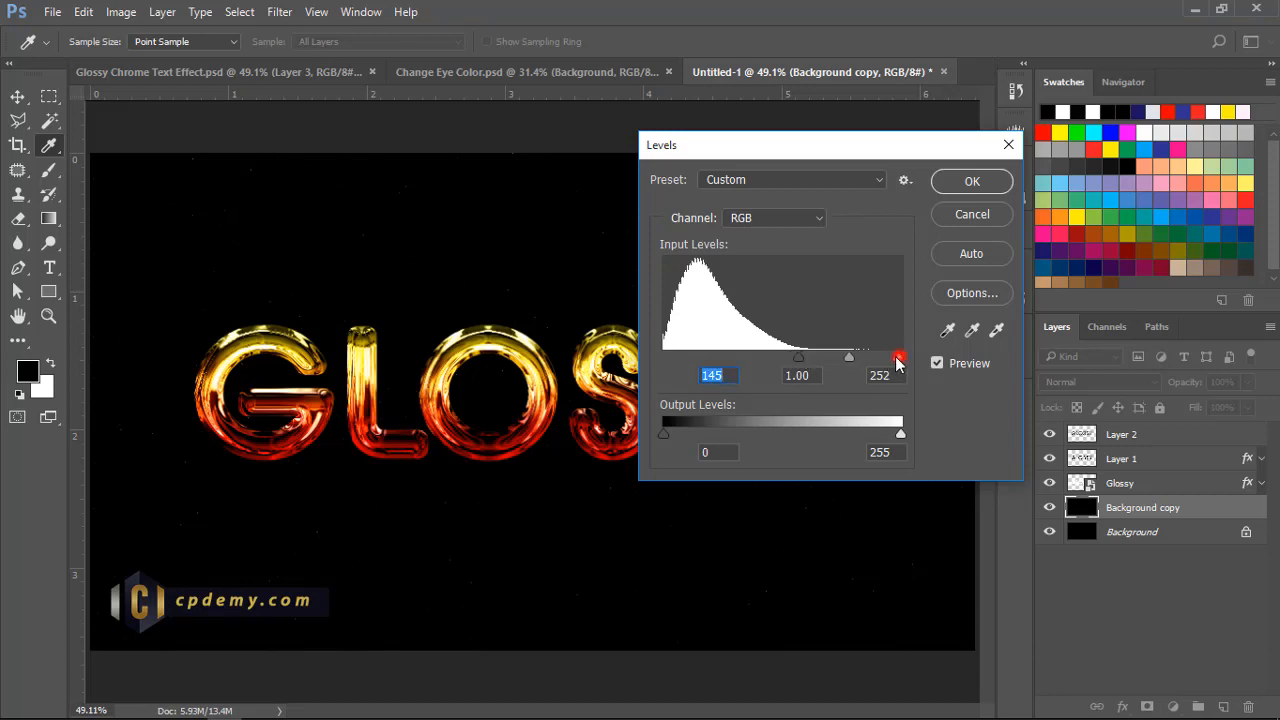
left_click_drag(897, 360, 826, 364)
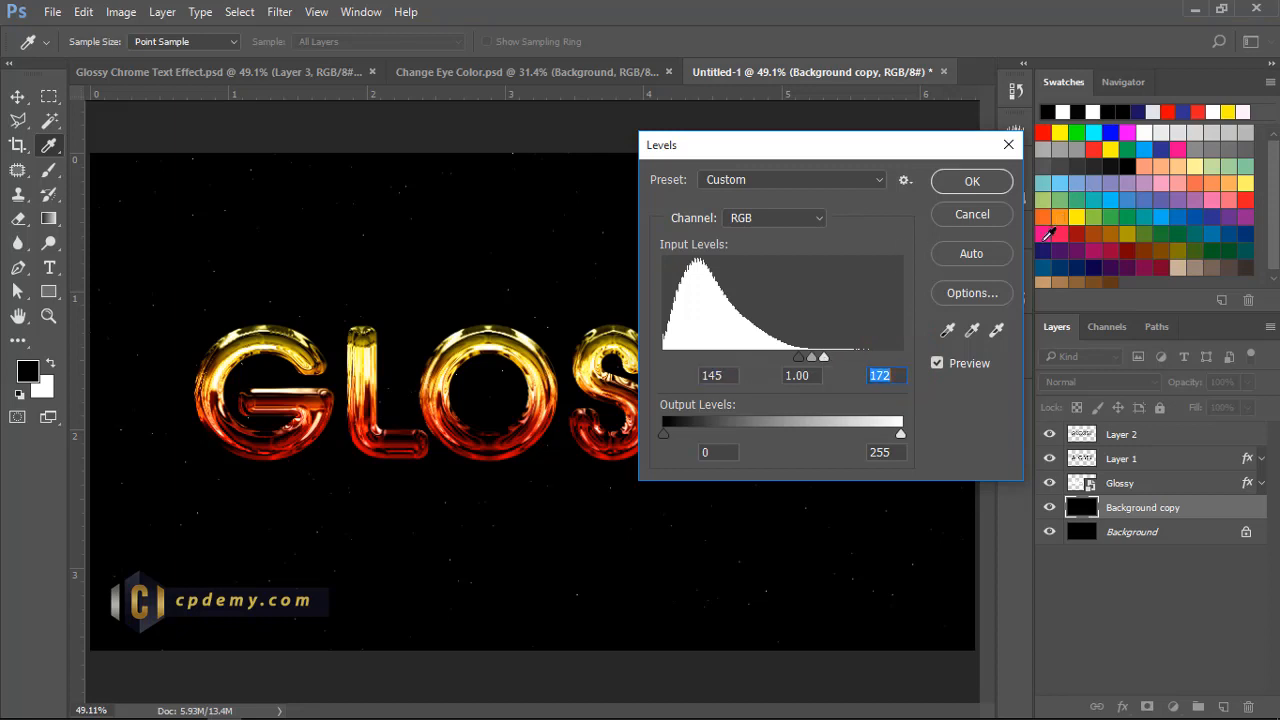
left_click(958, 184)
key("z")
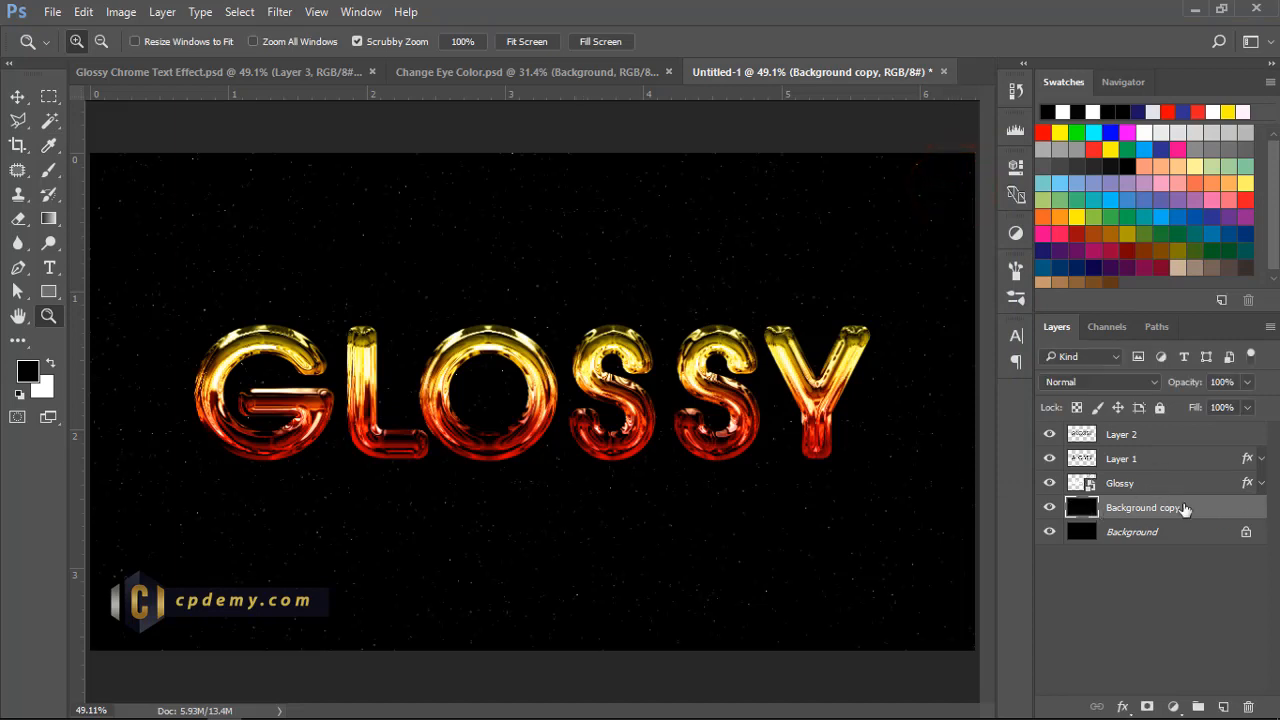
Step: Create a new layer above Layer 2 and fill it with the black foreground colour
left_click(1152, 436)
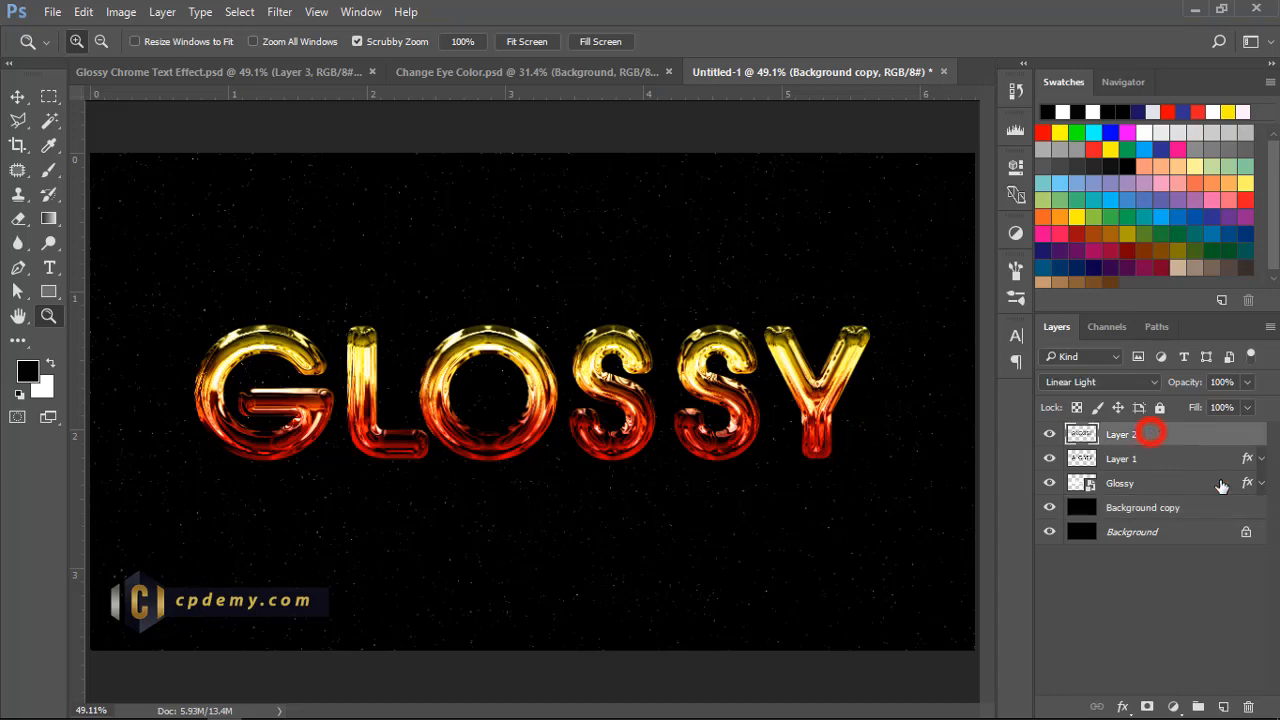
left_click(1222, 708)
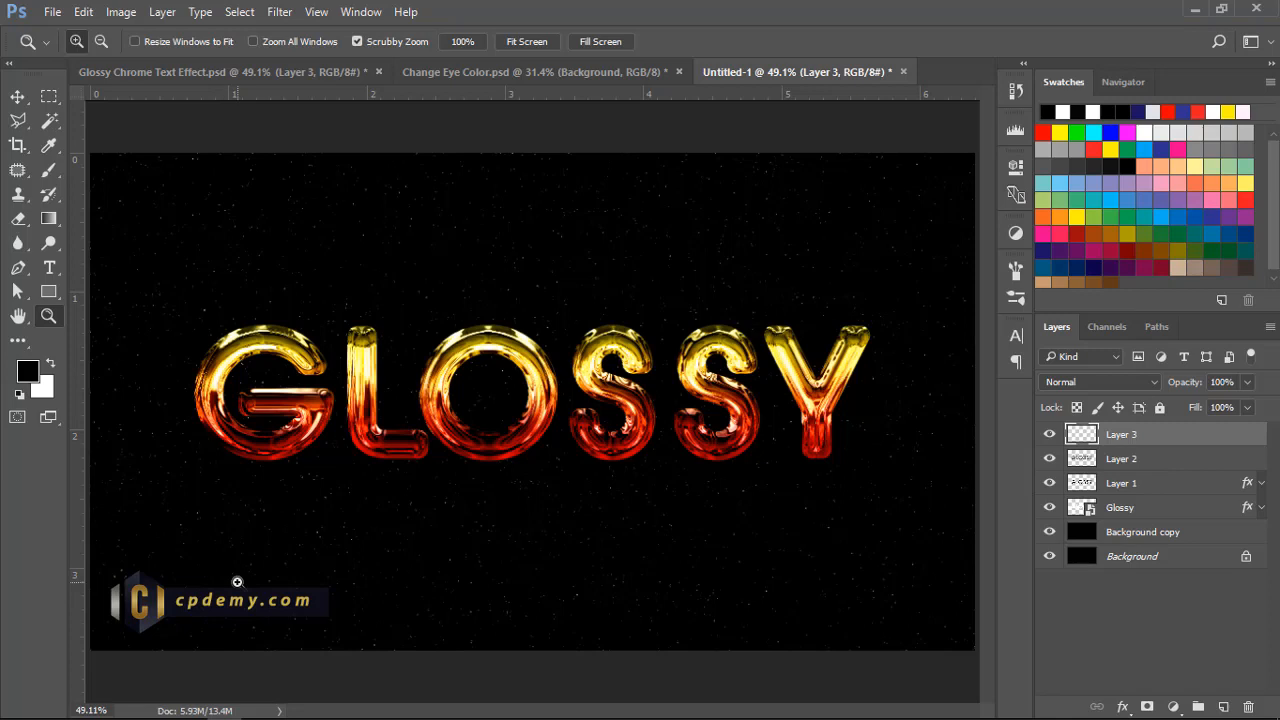
key("alt+BackSpace")
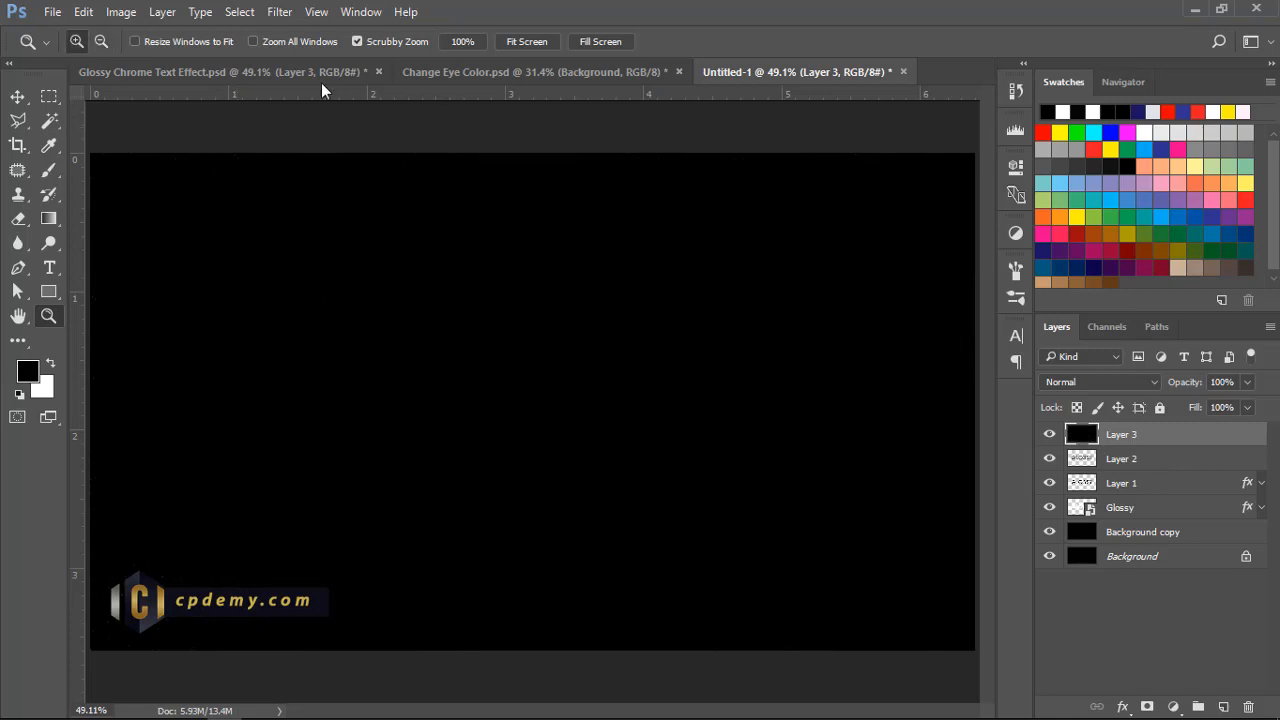
Step: Render a 100% brightness lens flare in the upper-left corner of Layer 3 and set the layer's blend mode to Screen
left_click(281, 12)
mouse_move(441, 318)
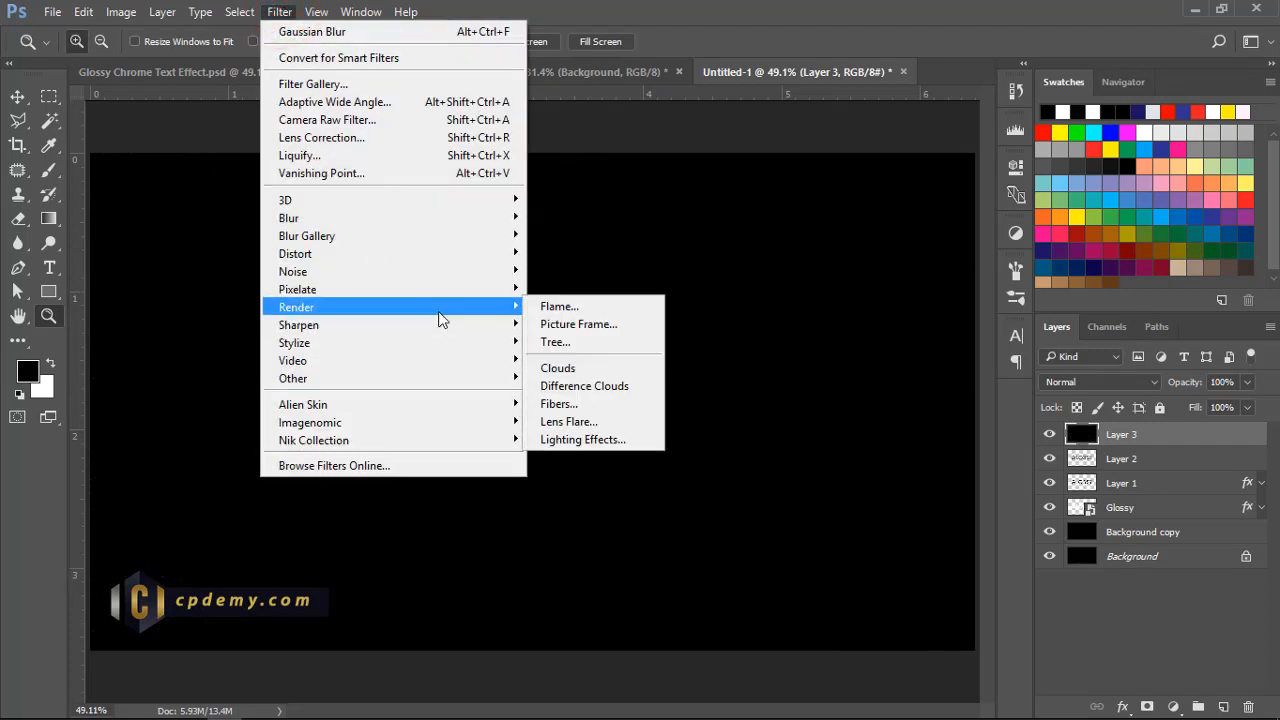
left_click(581, 419)
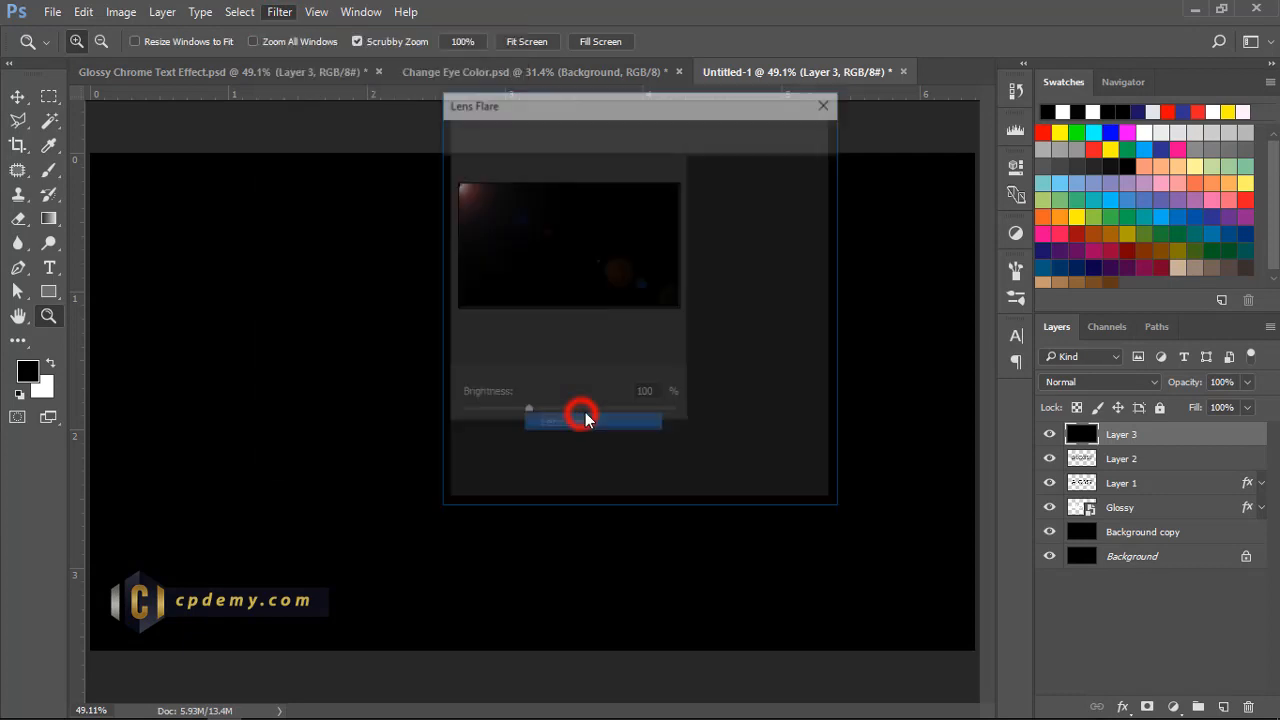
mouse_move(460, 187)
left_mouse_down()
mouse_move(626, 269)
mouse_move(506, 127)
mouse_move(433, 169)
mouse_move(457, 185)
left_mouse_up()
left_click(764, 141)
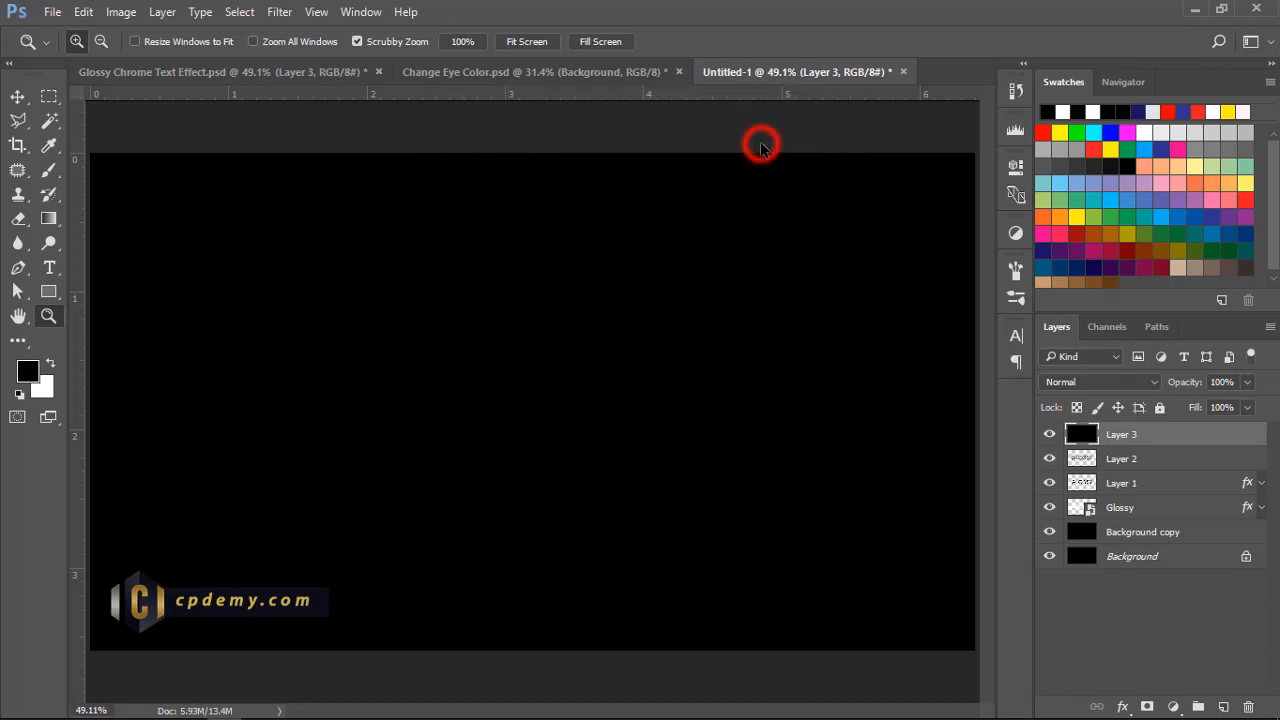
left_click(1066, 384)
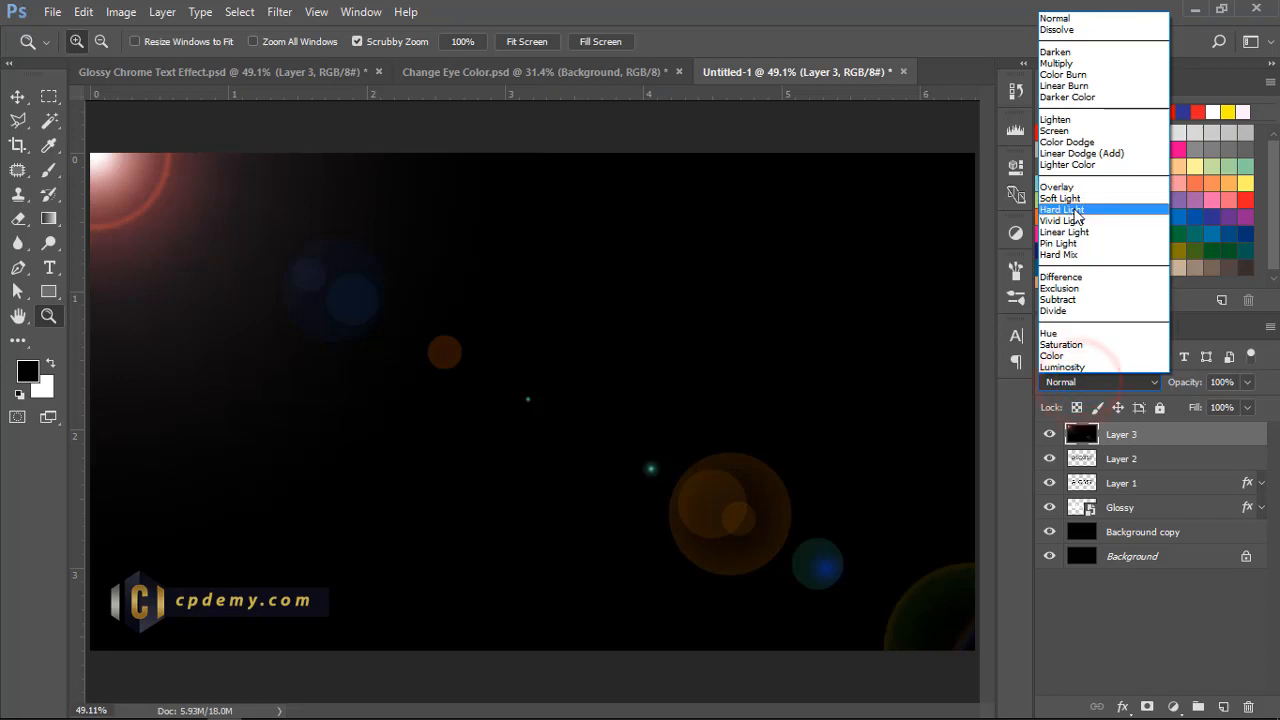
left_click(1058, 131)
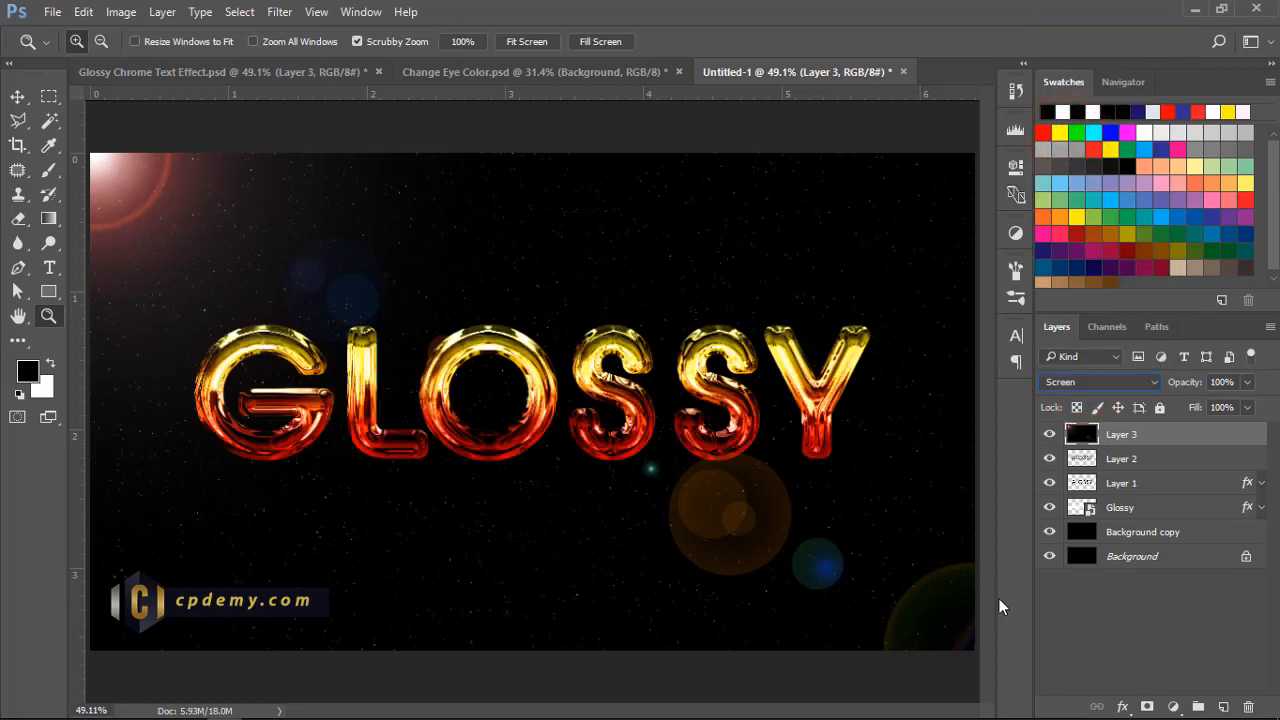
Step: Add a Hue/Saturation adjustment layer above Layer 3 with the master saturation set to +28
left_click(17, 96)
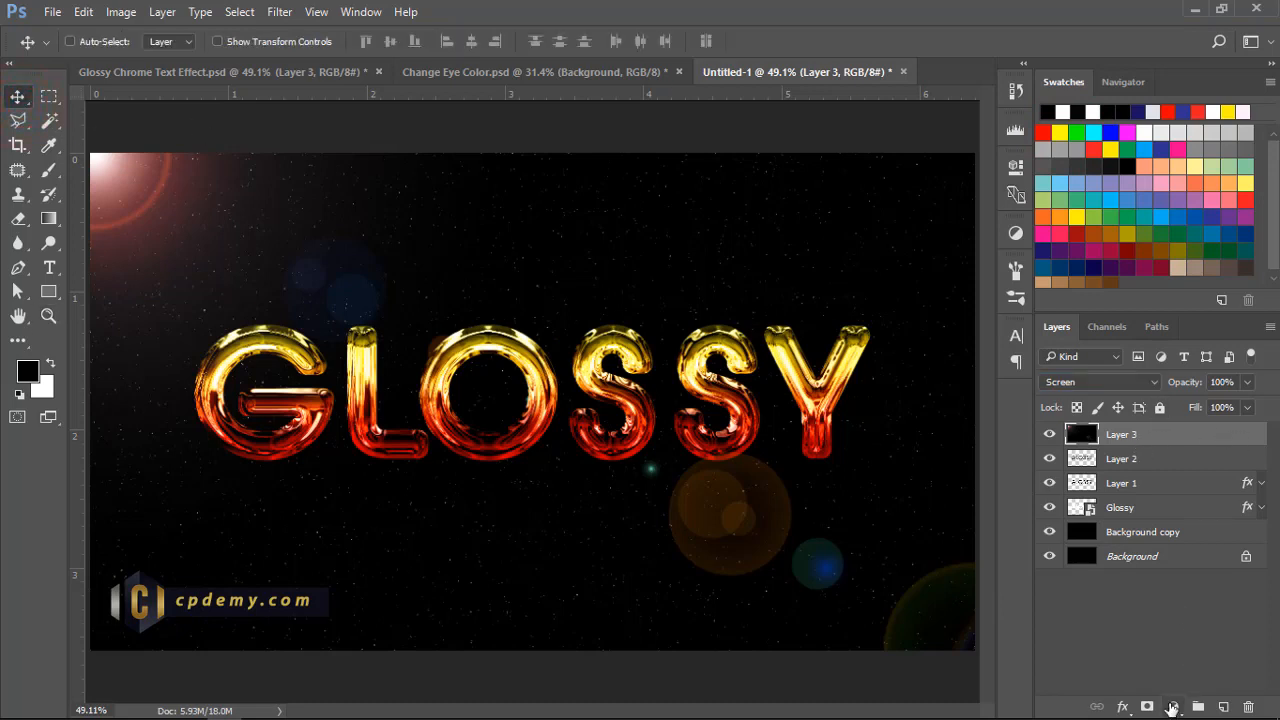
left_click(1172, 707)
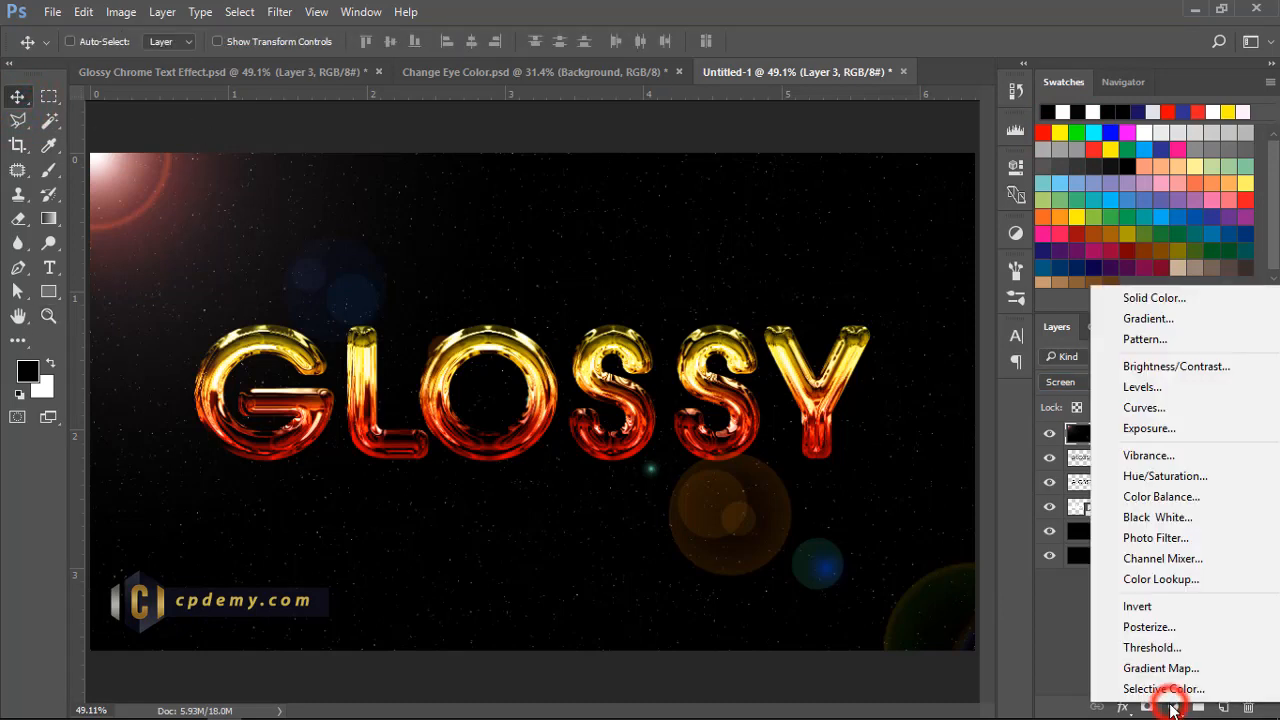
left_click(1163, 479)
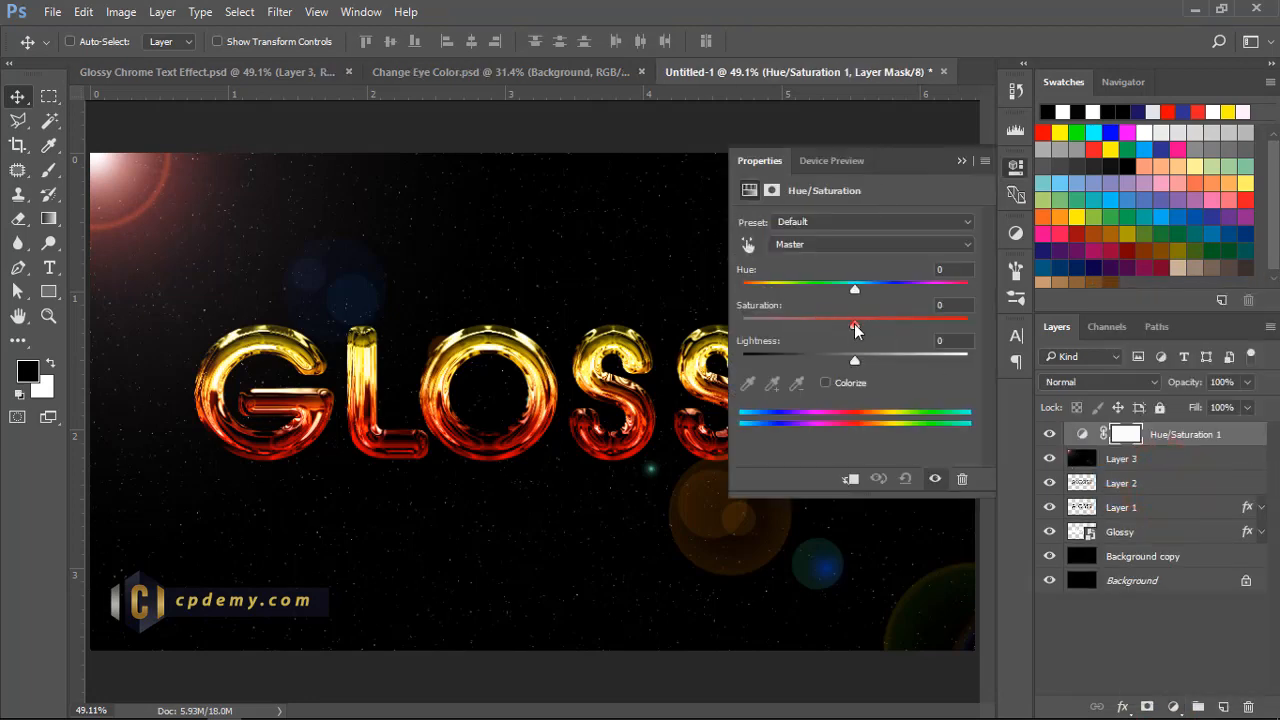
left_click_drag(855, 326, 880, 326)
left_click(961, 162)
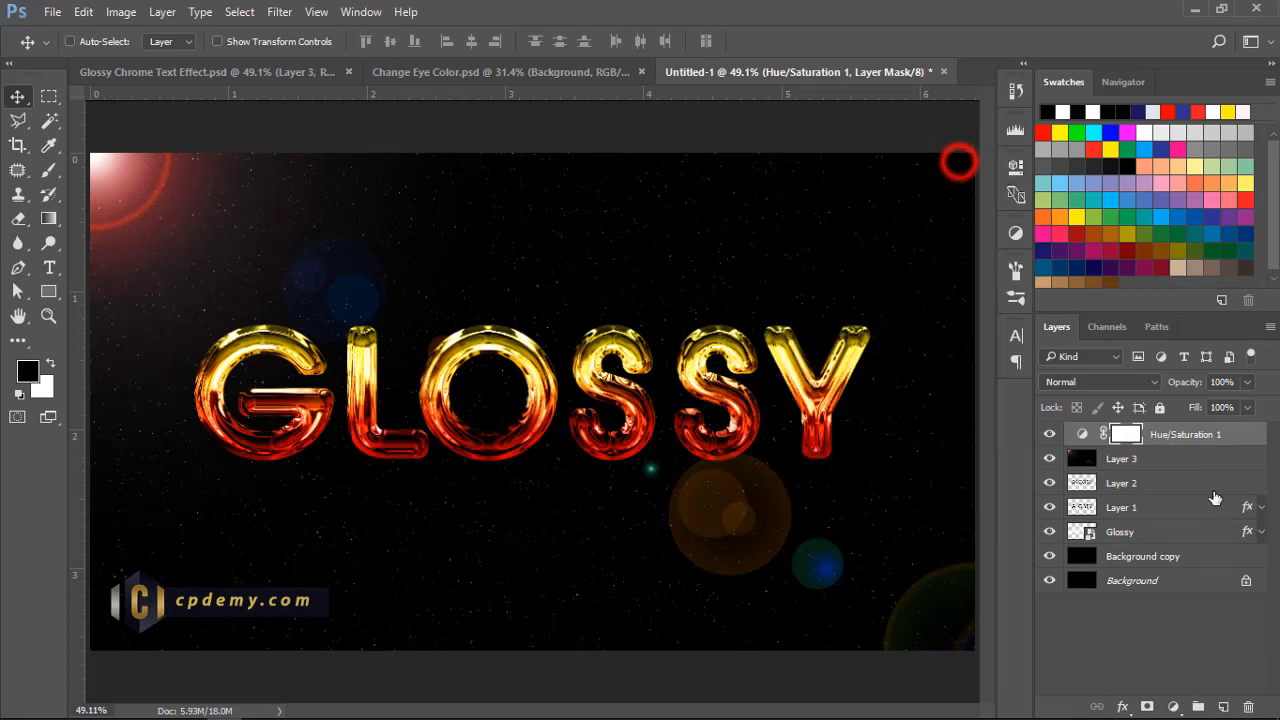
Step: Try a hue of -38 on the Hue/Saturation adjustment layer and reset the hue to 0
left_click(1080, 432)
left_click_drag(851, 289, 811, 290)
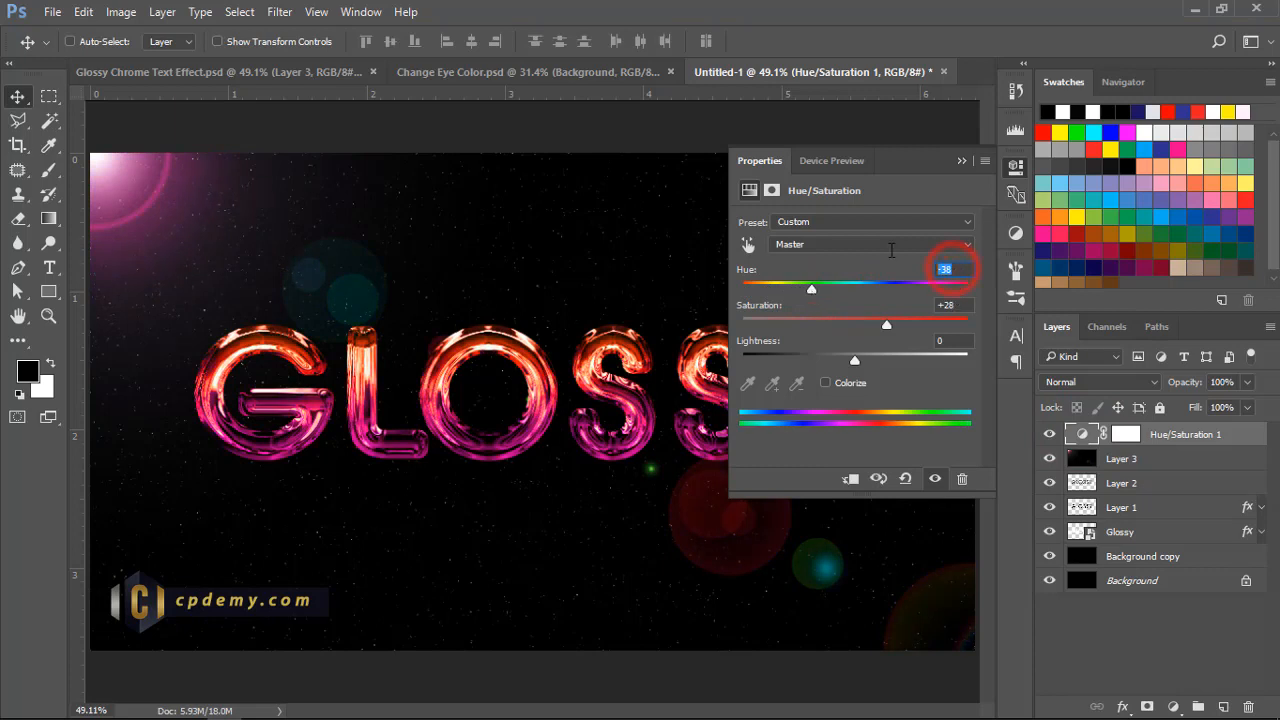
type("0")
left_click(961, 162)
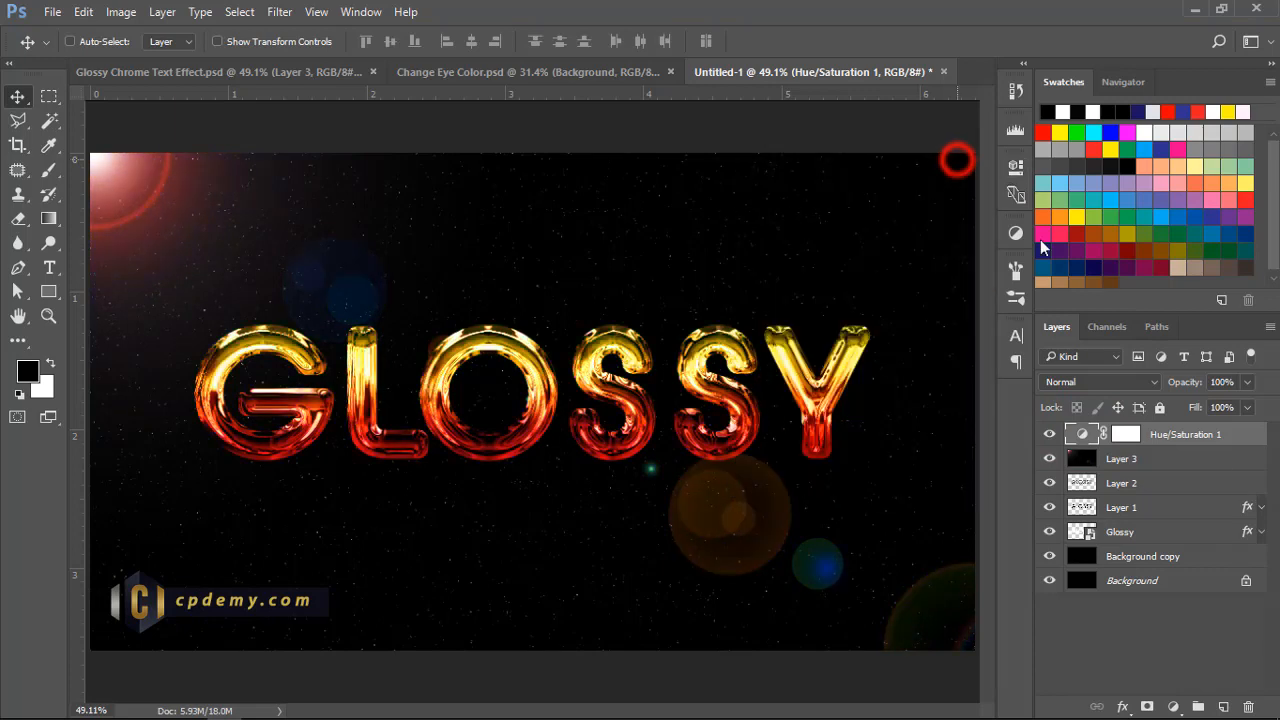
Step: Compare with Glossy Chrome Text Effect.psd, and embed Solar-Eclipse-Wallpaper-640x512.png from the Pictures, Materials, Light and Flares folder into the untitled document
left_click(162, 69)
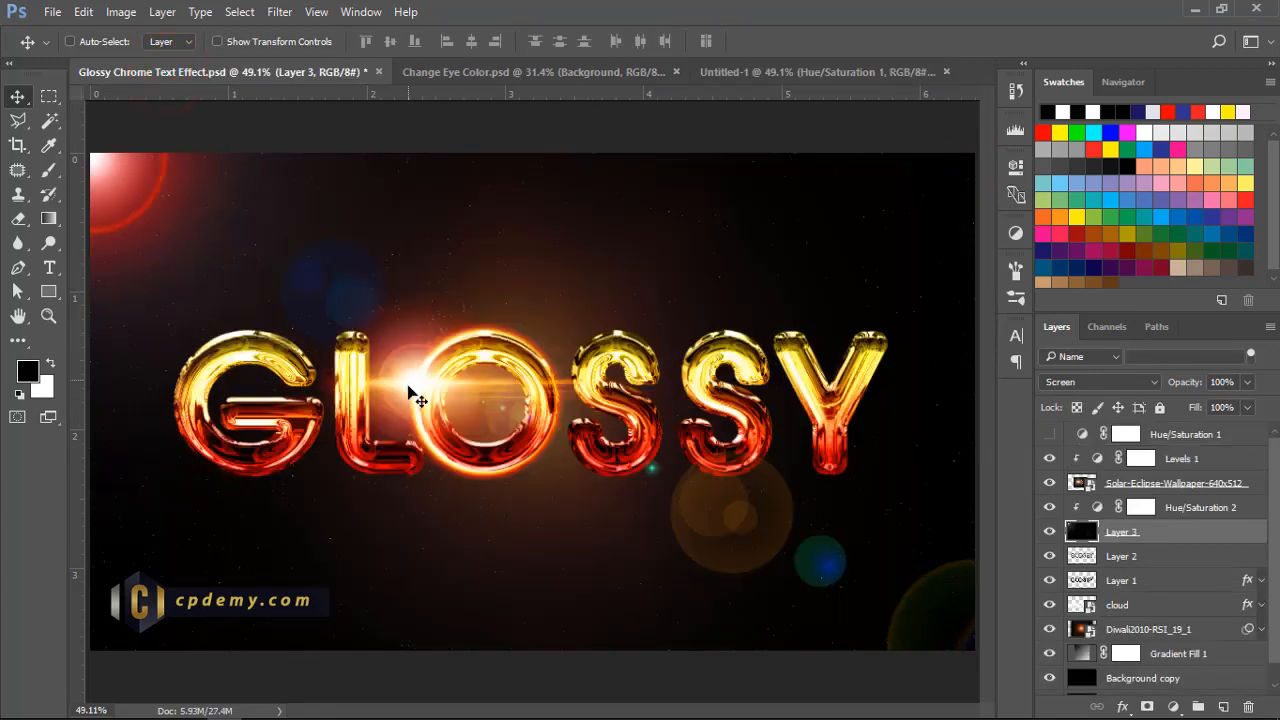
left_click(781, 74)
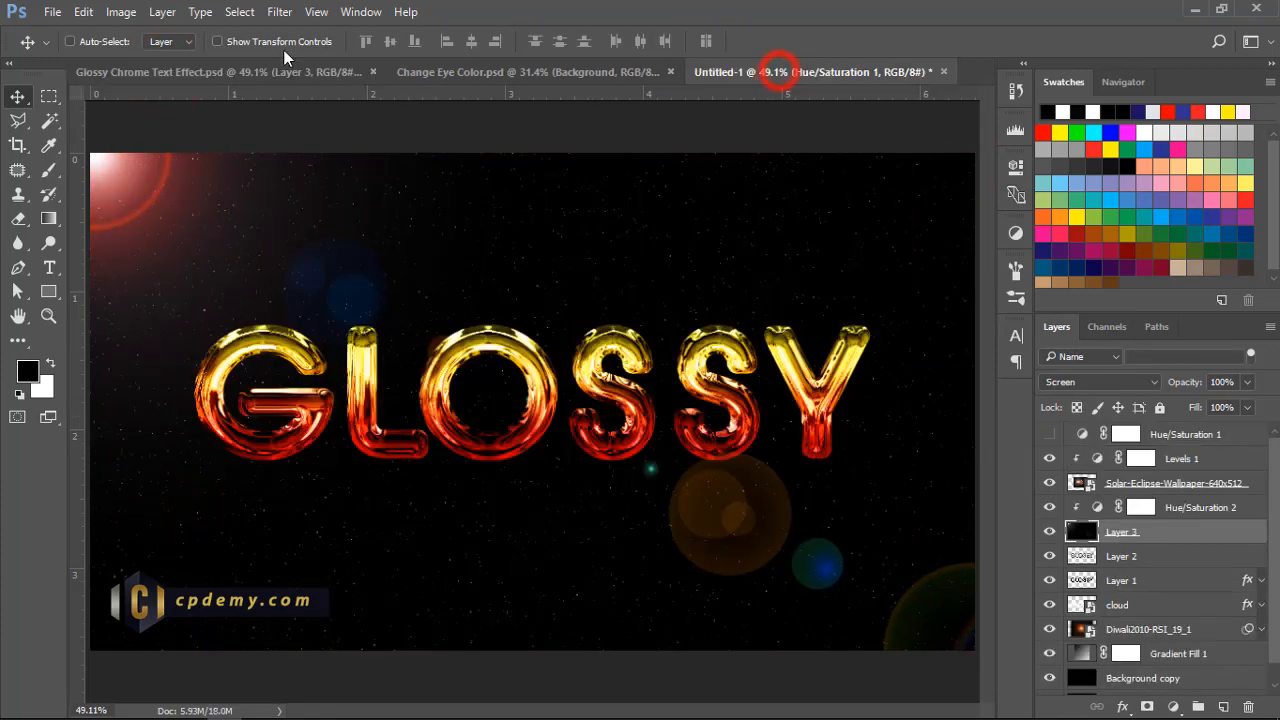
left_click(52, 12)
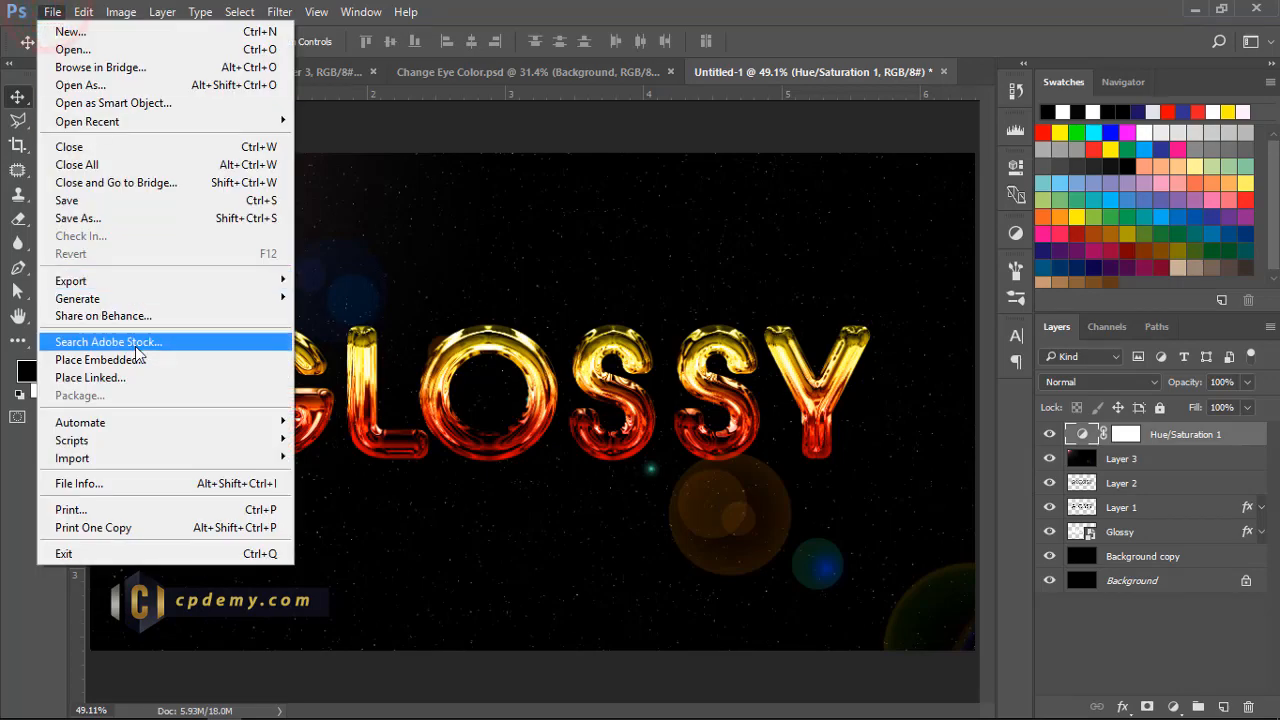
left_click(137, 362)
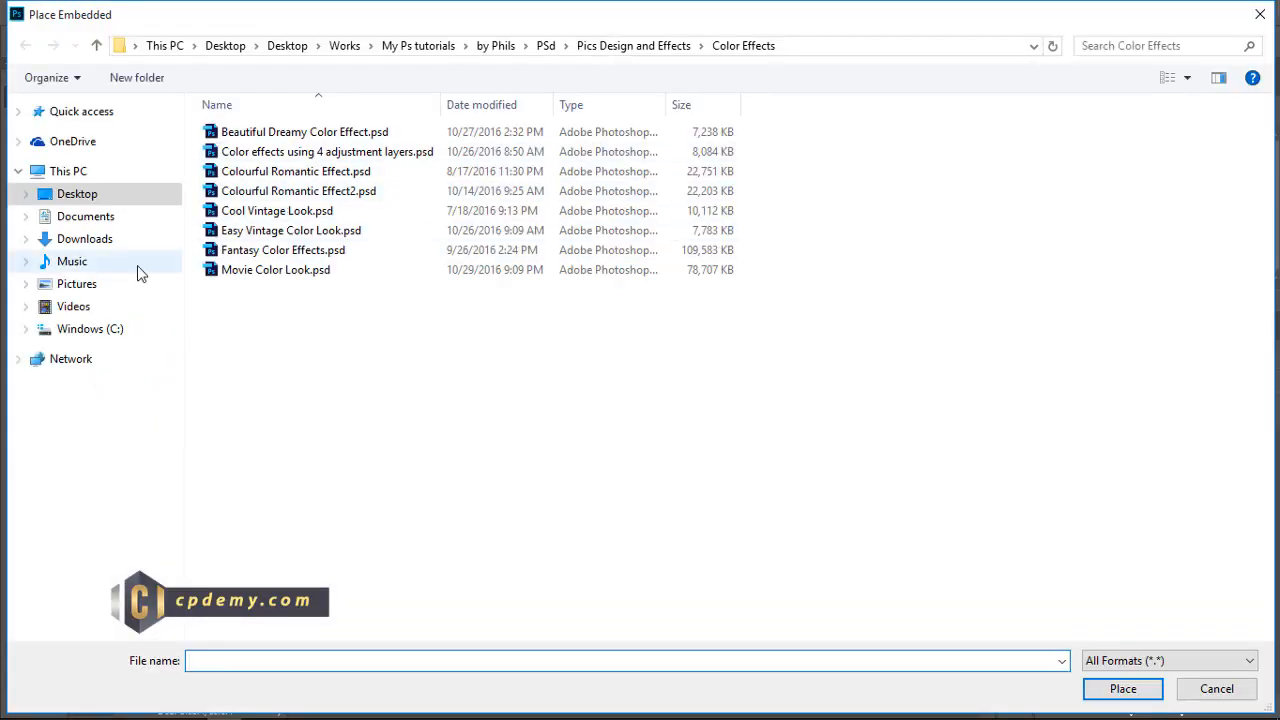
left_click(25, 283)
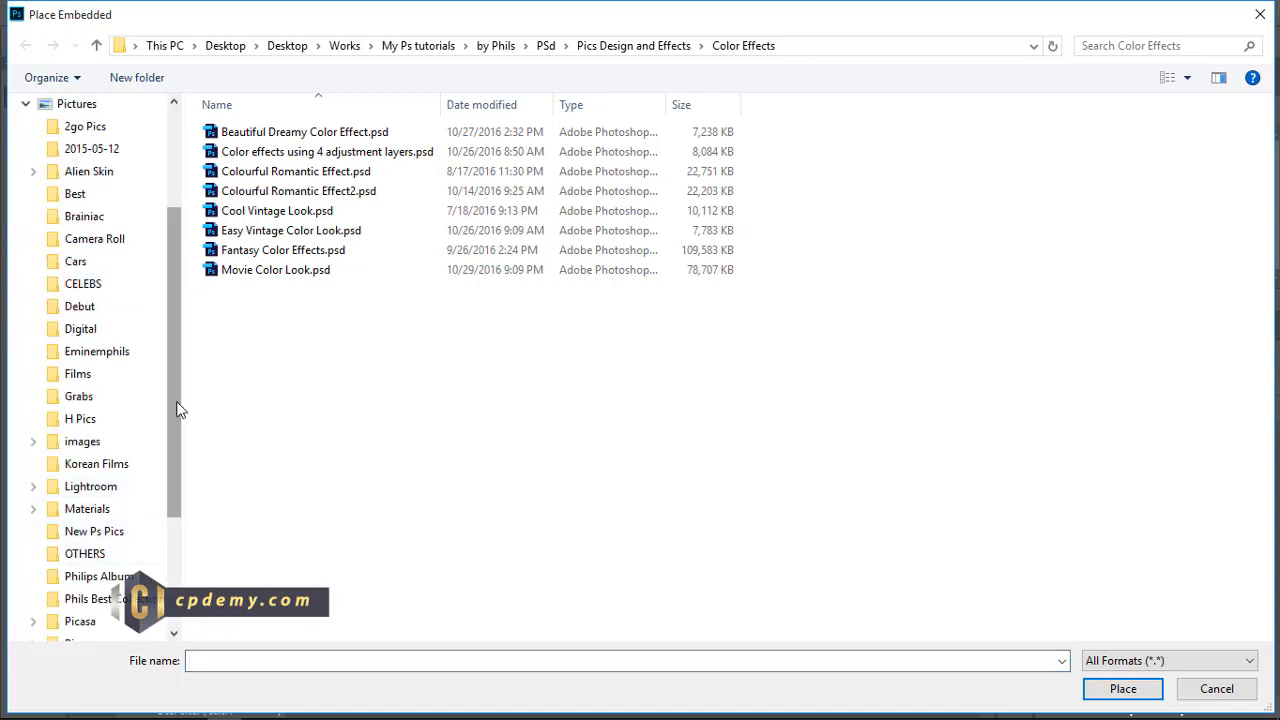
left_click_drag(175, 405, 172, 510)
left_click(102, 307)
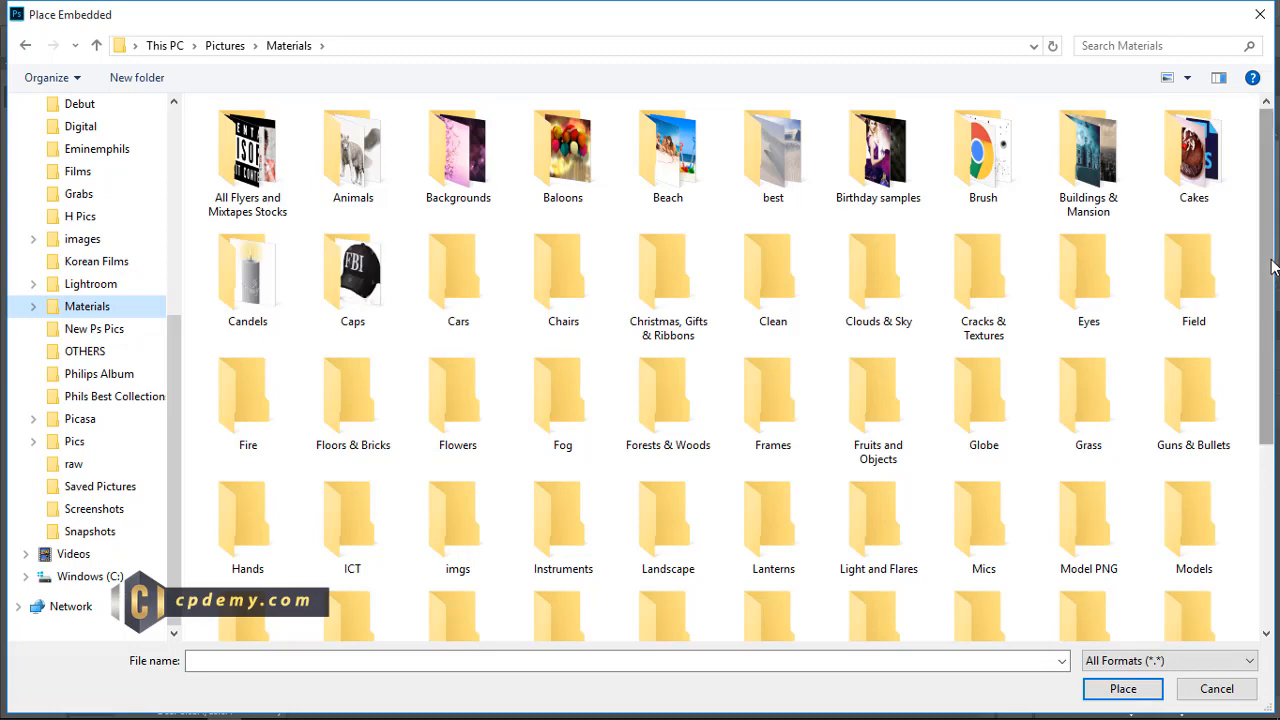
scroll(1266, 271, "down", 4)
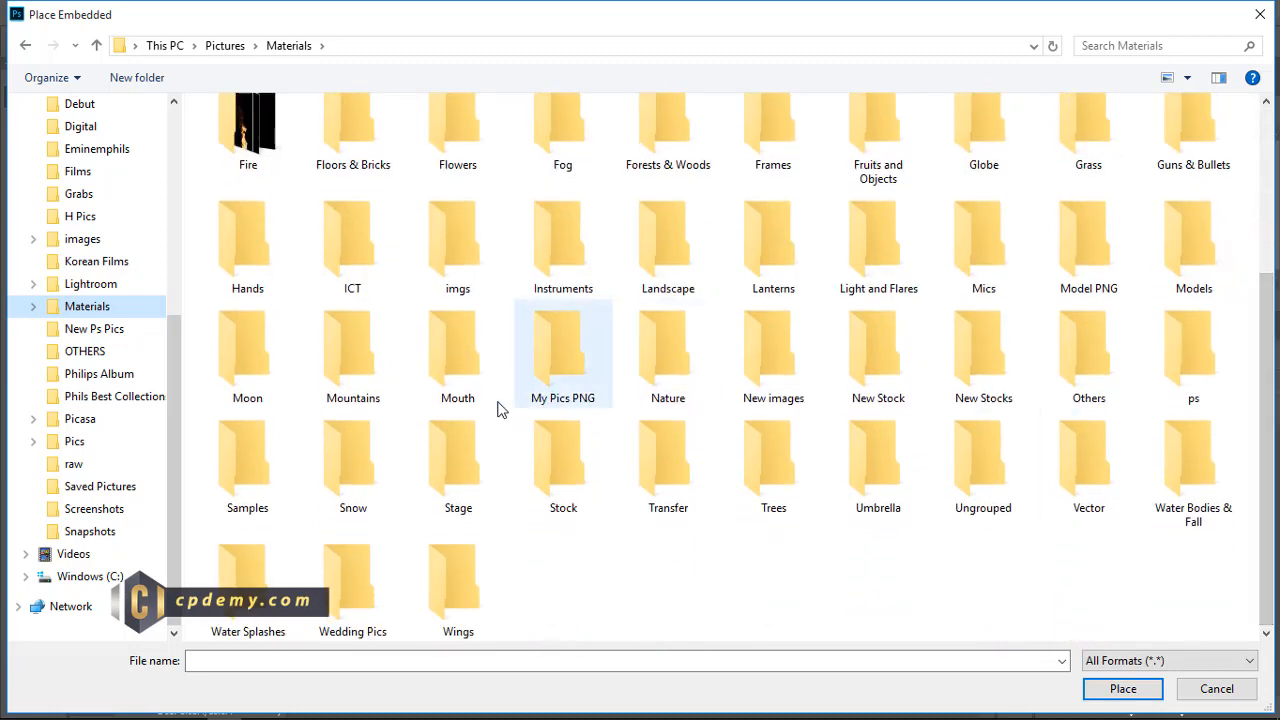
double_click(880, 268)
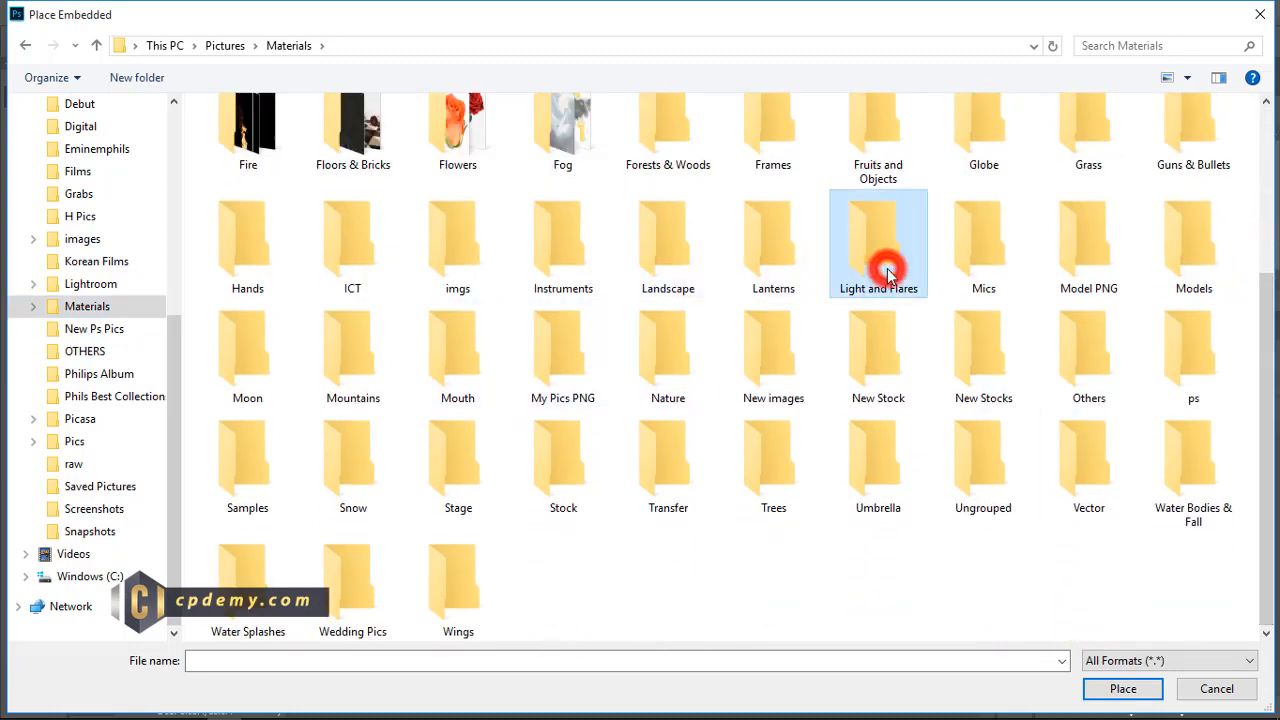
left_click_drag(1268, 298, 1258, 465)
scroll(1258, 465, "down", 3)
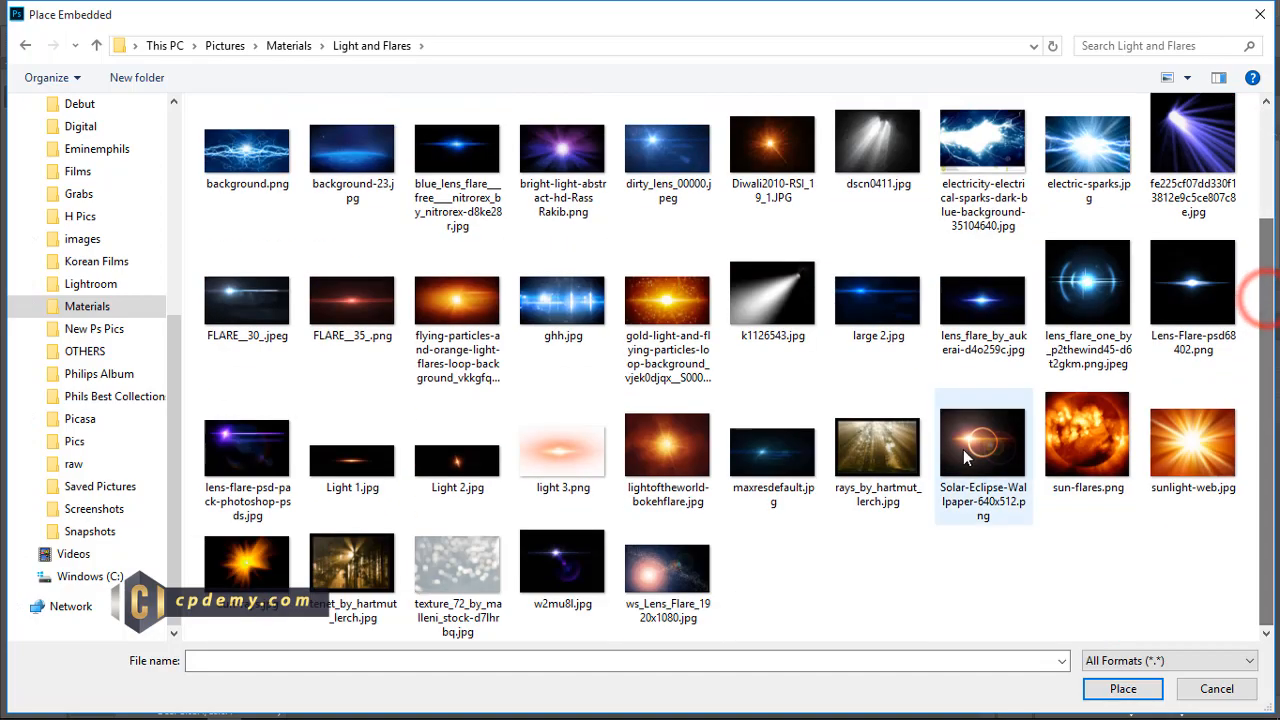
double_click(963, 449)
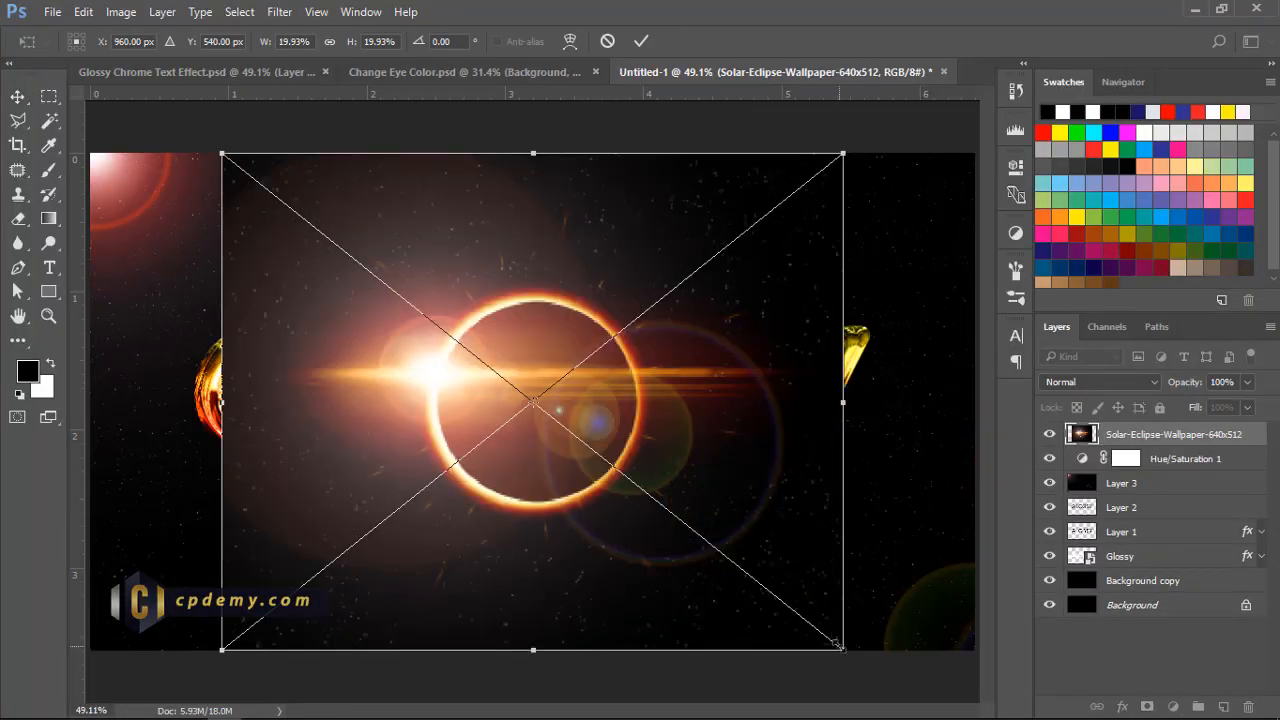
Step: Scale the placed solar eclipse image to about 12.5% and position it so its ring sits over the letter O
left_click_drag(838, 645, 726, 557)
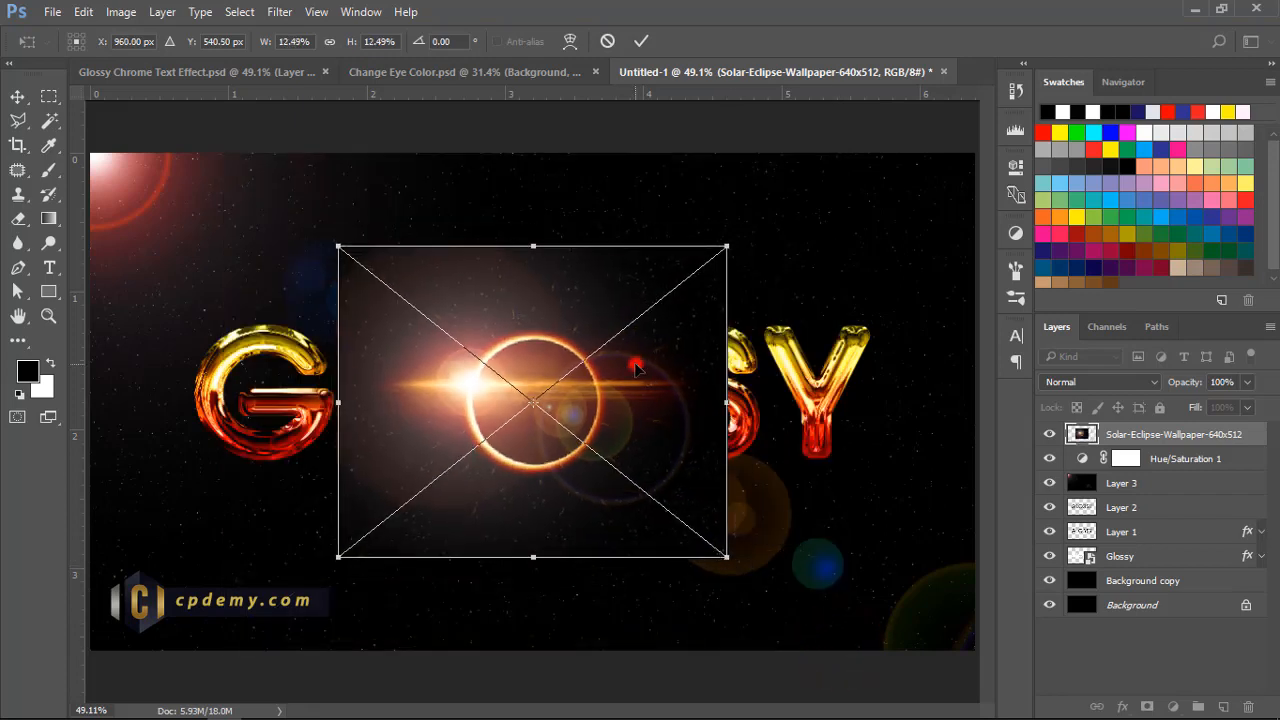
left_click_drag(636, 369, 584, 359)
left_click(641, 41)
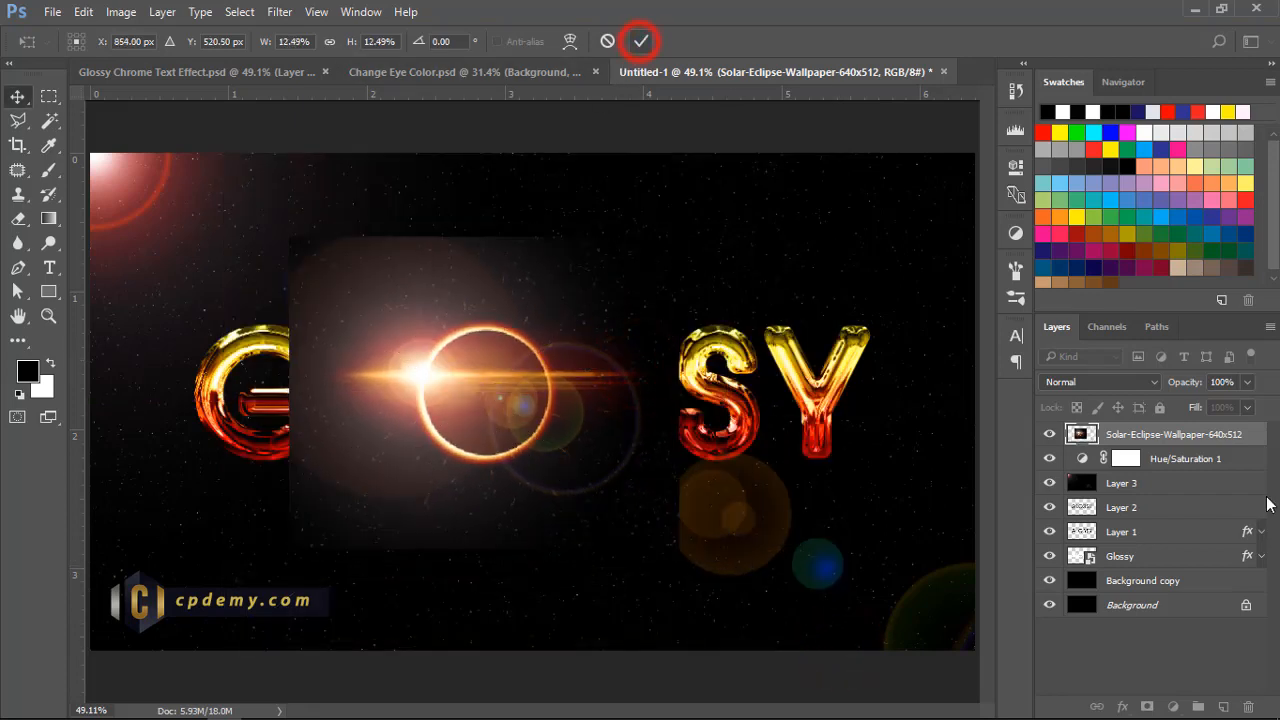
Step: Try the solar eclipse layer beneath the Glossy layer and return it to the top of the layer stack
left_click_drag(1126, 437, 1147, 566)
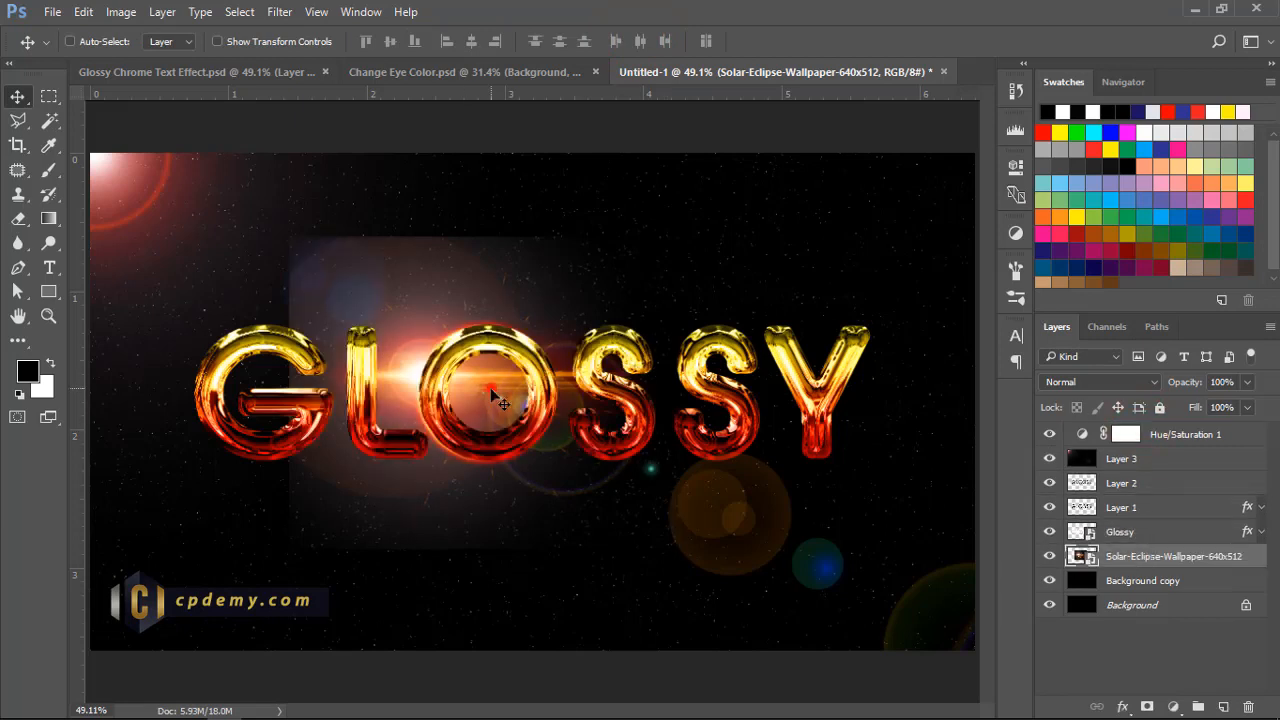
mouse_move(491, 392)
left_mouse_down()
mouse_move(510, 379)
mouse_move(495, 390)
left_mouse_up()
left_click_drag(1127, 563, 1106, 436)
Step: Set the solar eclipse layer's blend mode to Screen and apply Levels to it with a black input level of 77
left_click(1074, 382)
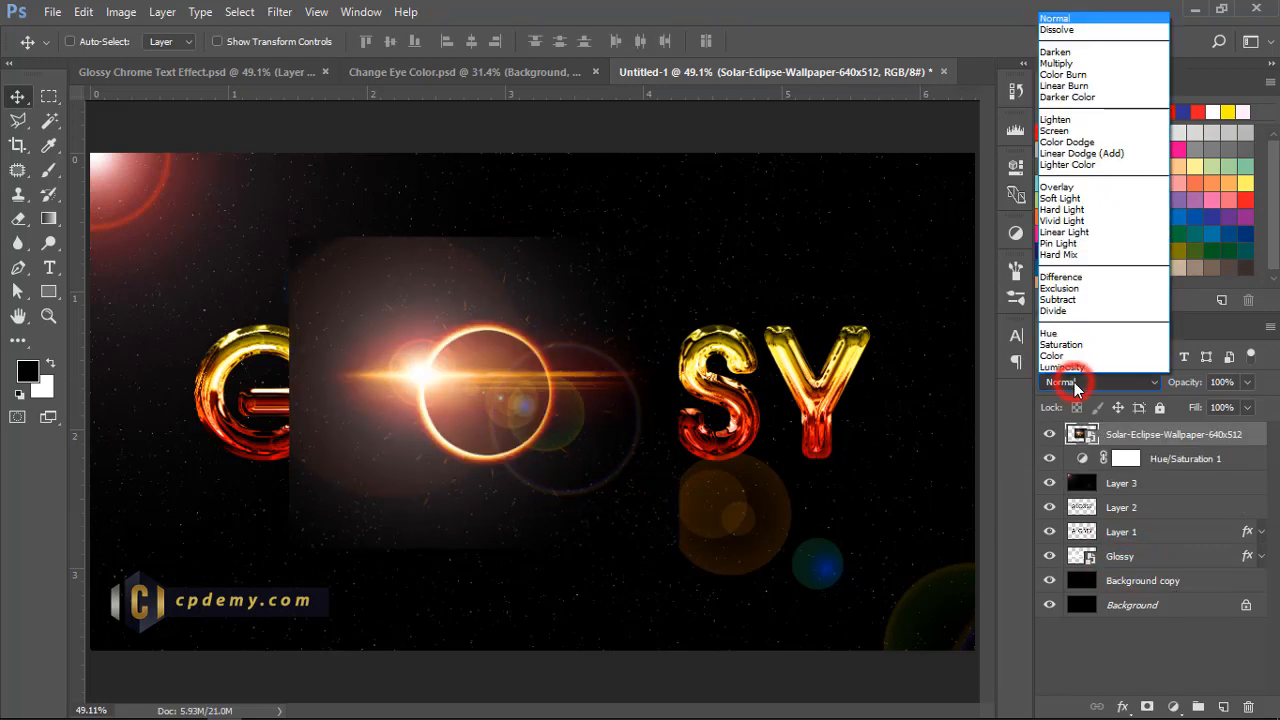
left_click(1070, 131)
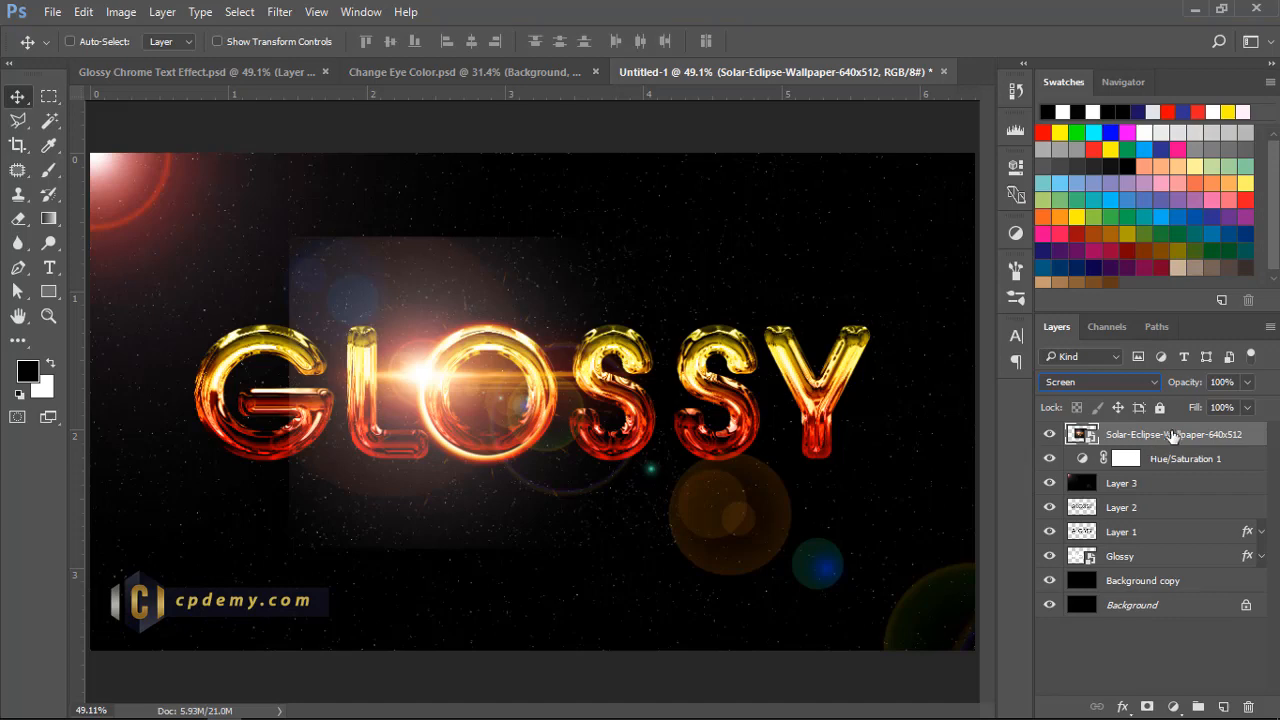
left_click(157, 20)
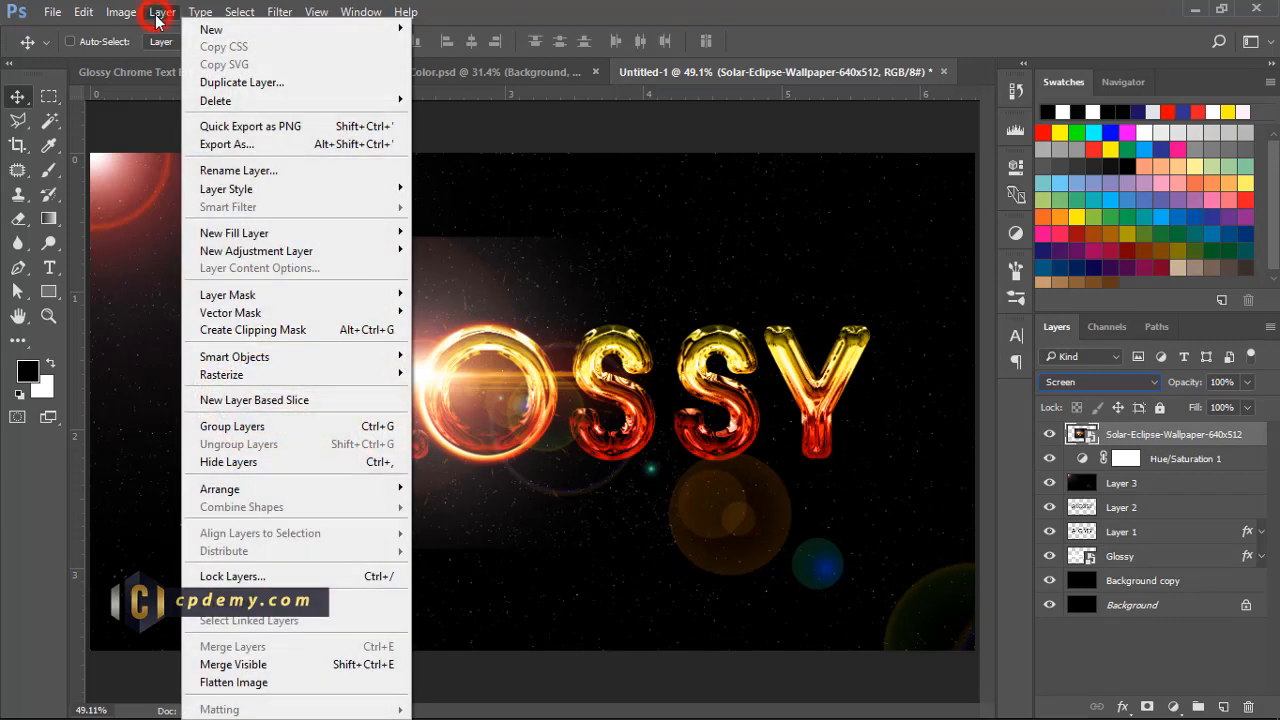
mouse_move(128, 16)
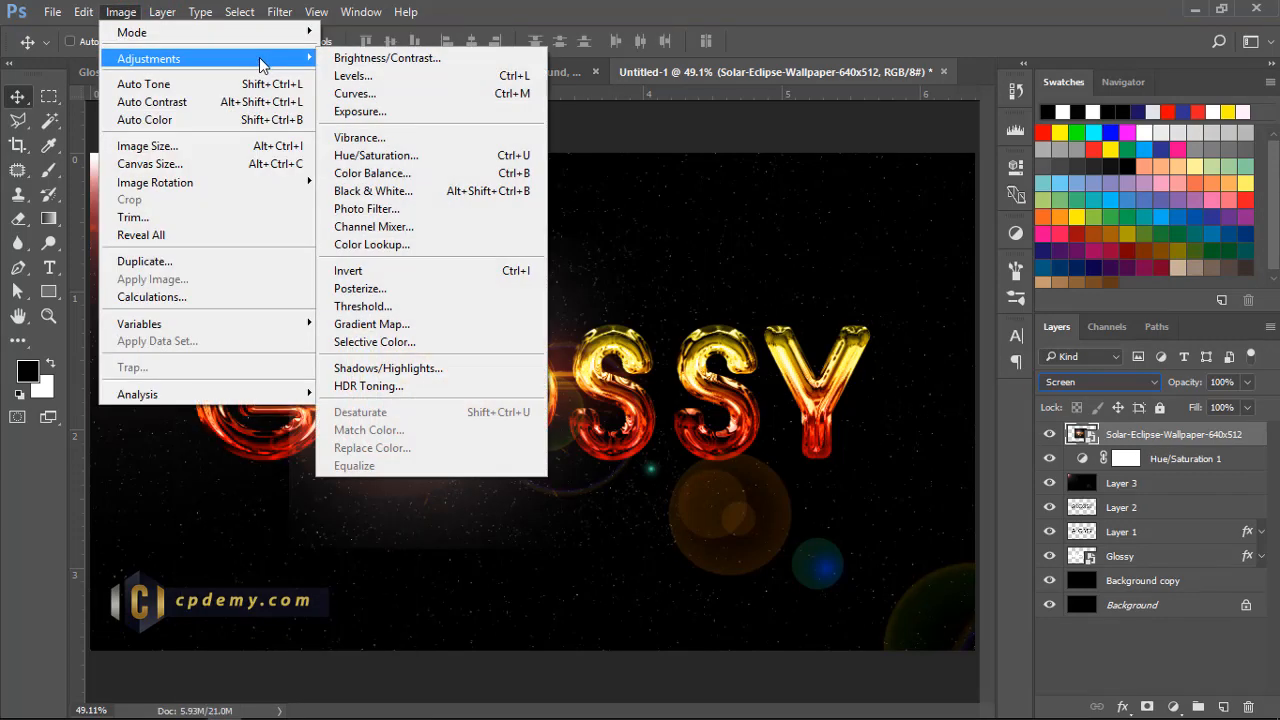
mouse_move(286, 59)
left_click(350, 77)
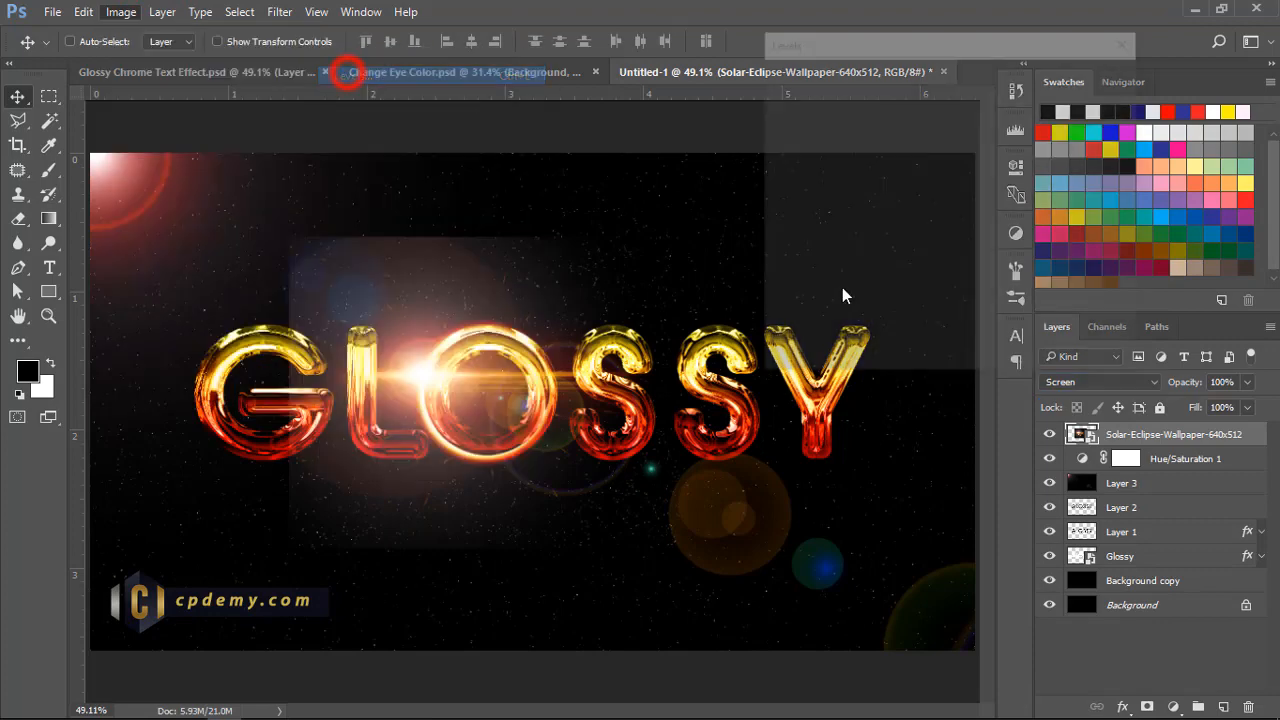
left_click_drag(811, 256, 855, 261)
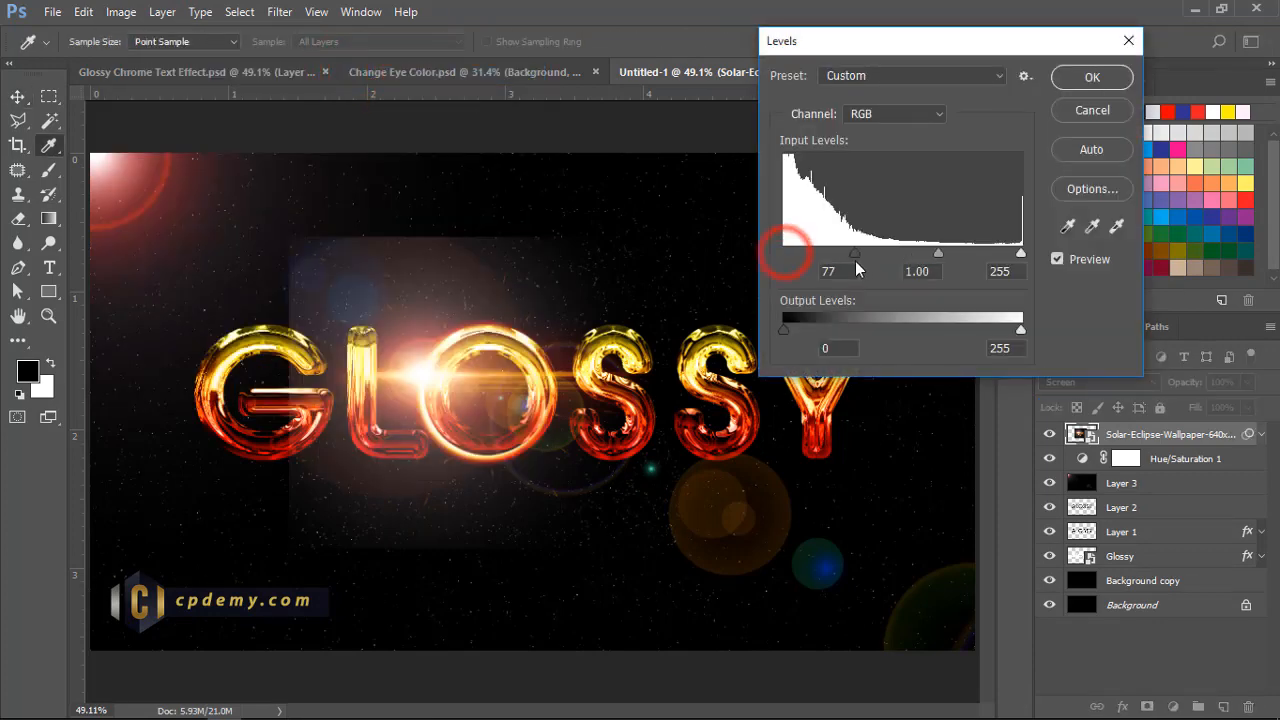
left_click(1107, 77)
Step: Move the solar eclipse layer directly below the Hue/Saturation 1 adjustment layer and collapse its smart filter list
left_click_drag(1137, 437, 1145, 505)
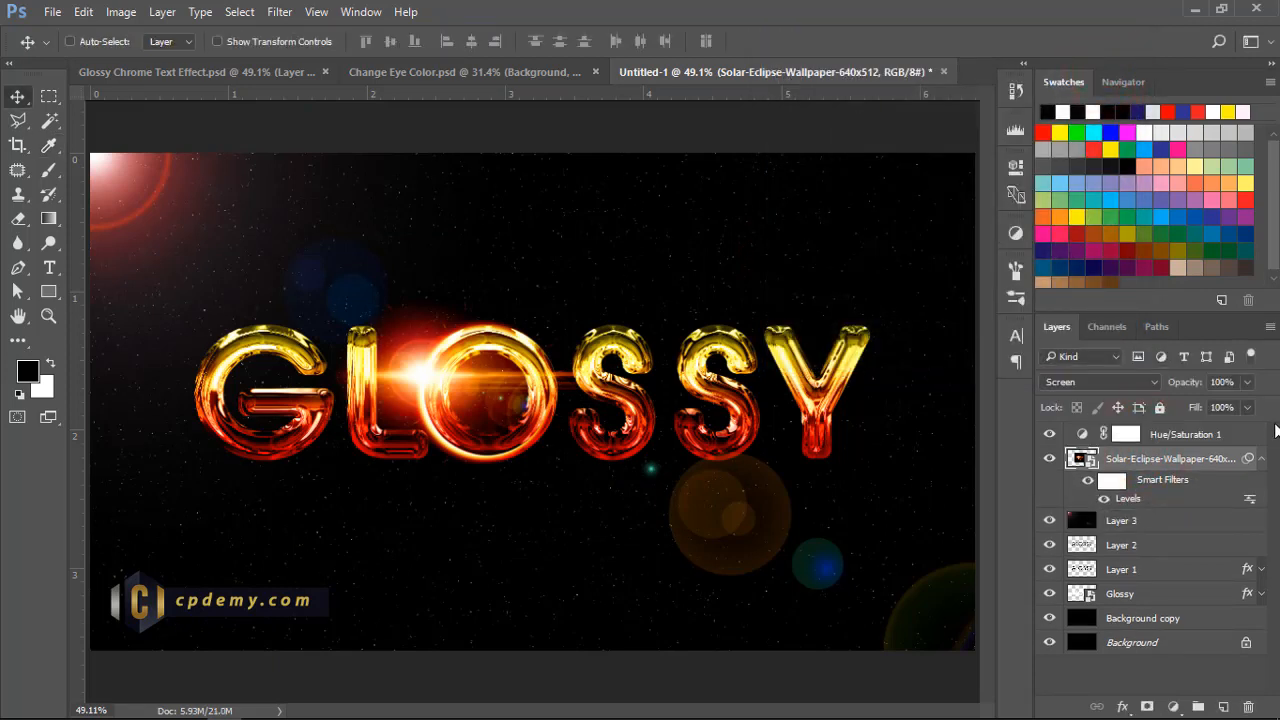
left_click(1261, 460)
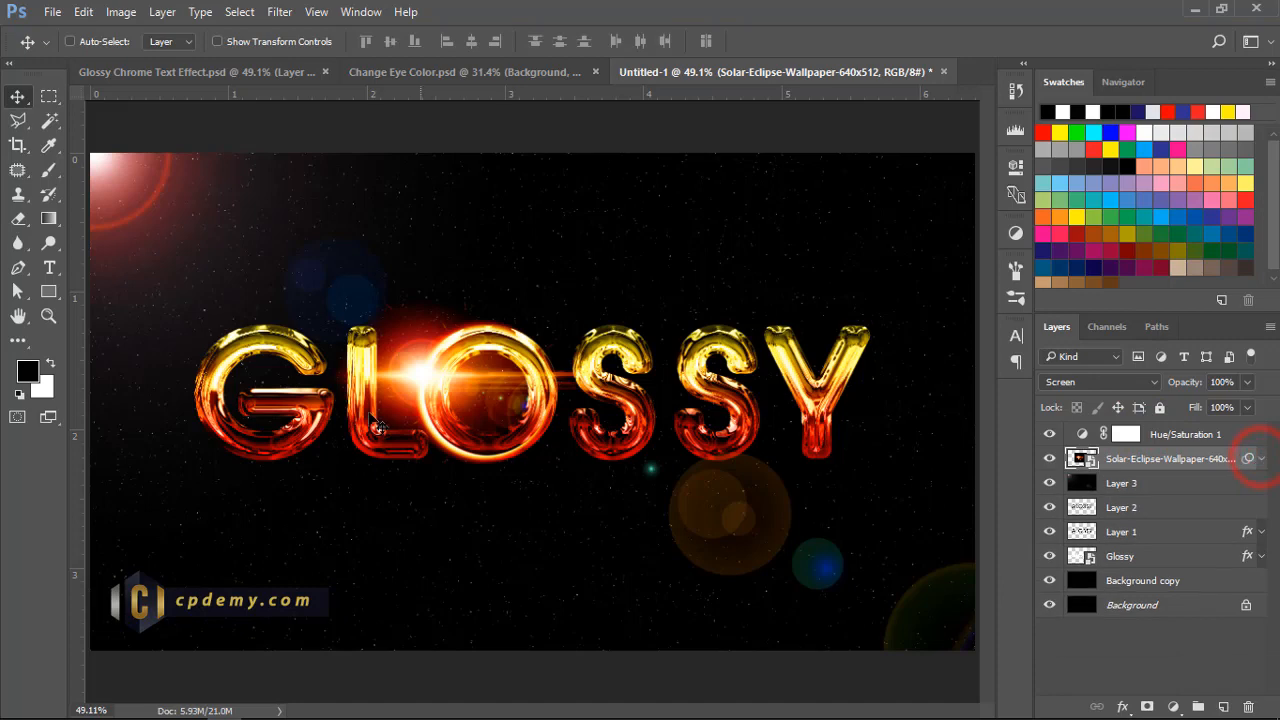
left_click(47, 314)
left_click(583, 330)
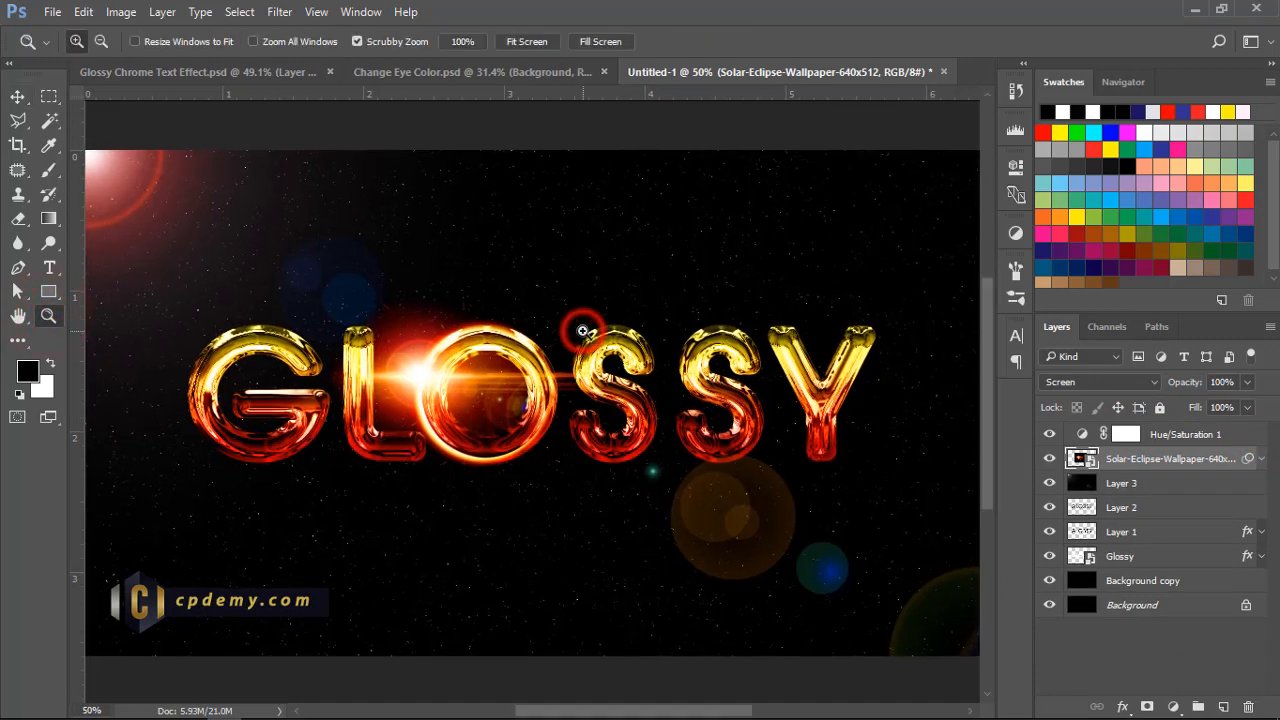
left_click(583, 328)
left_click(628, 345)
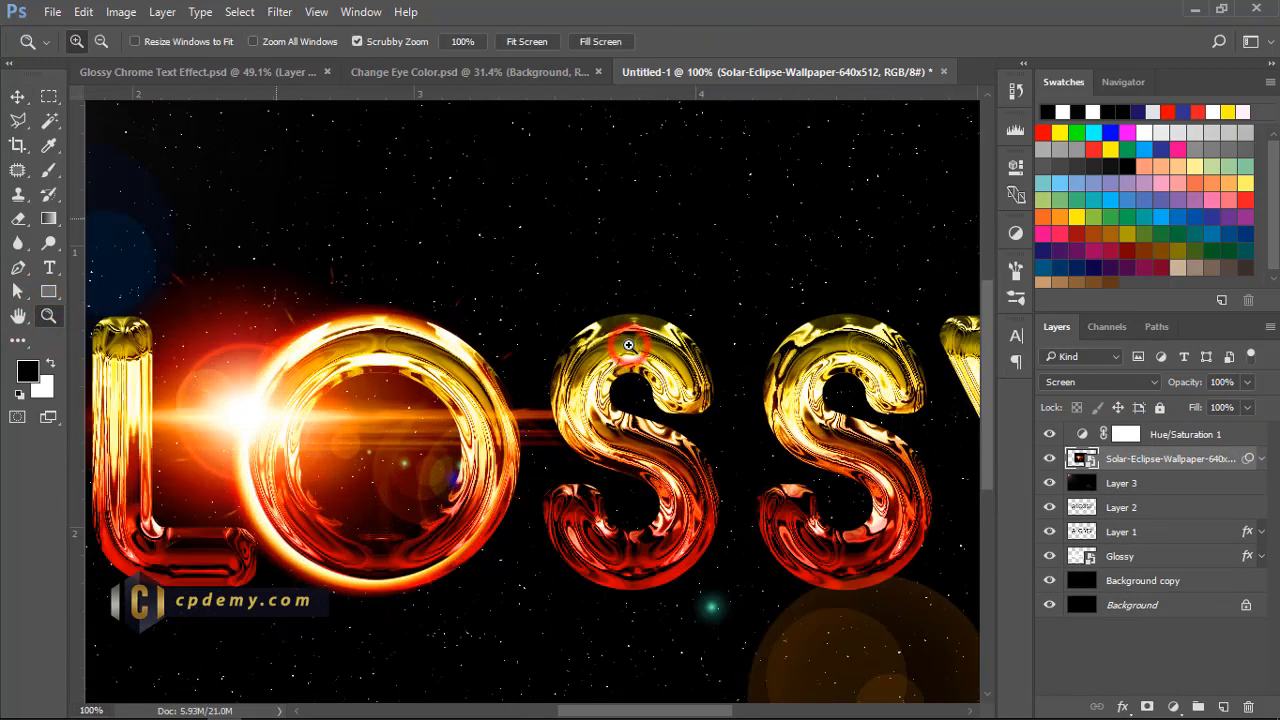